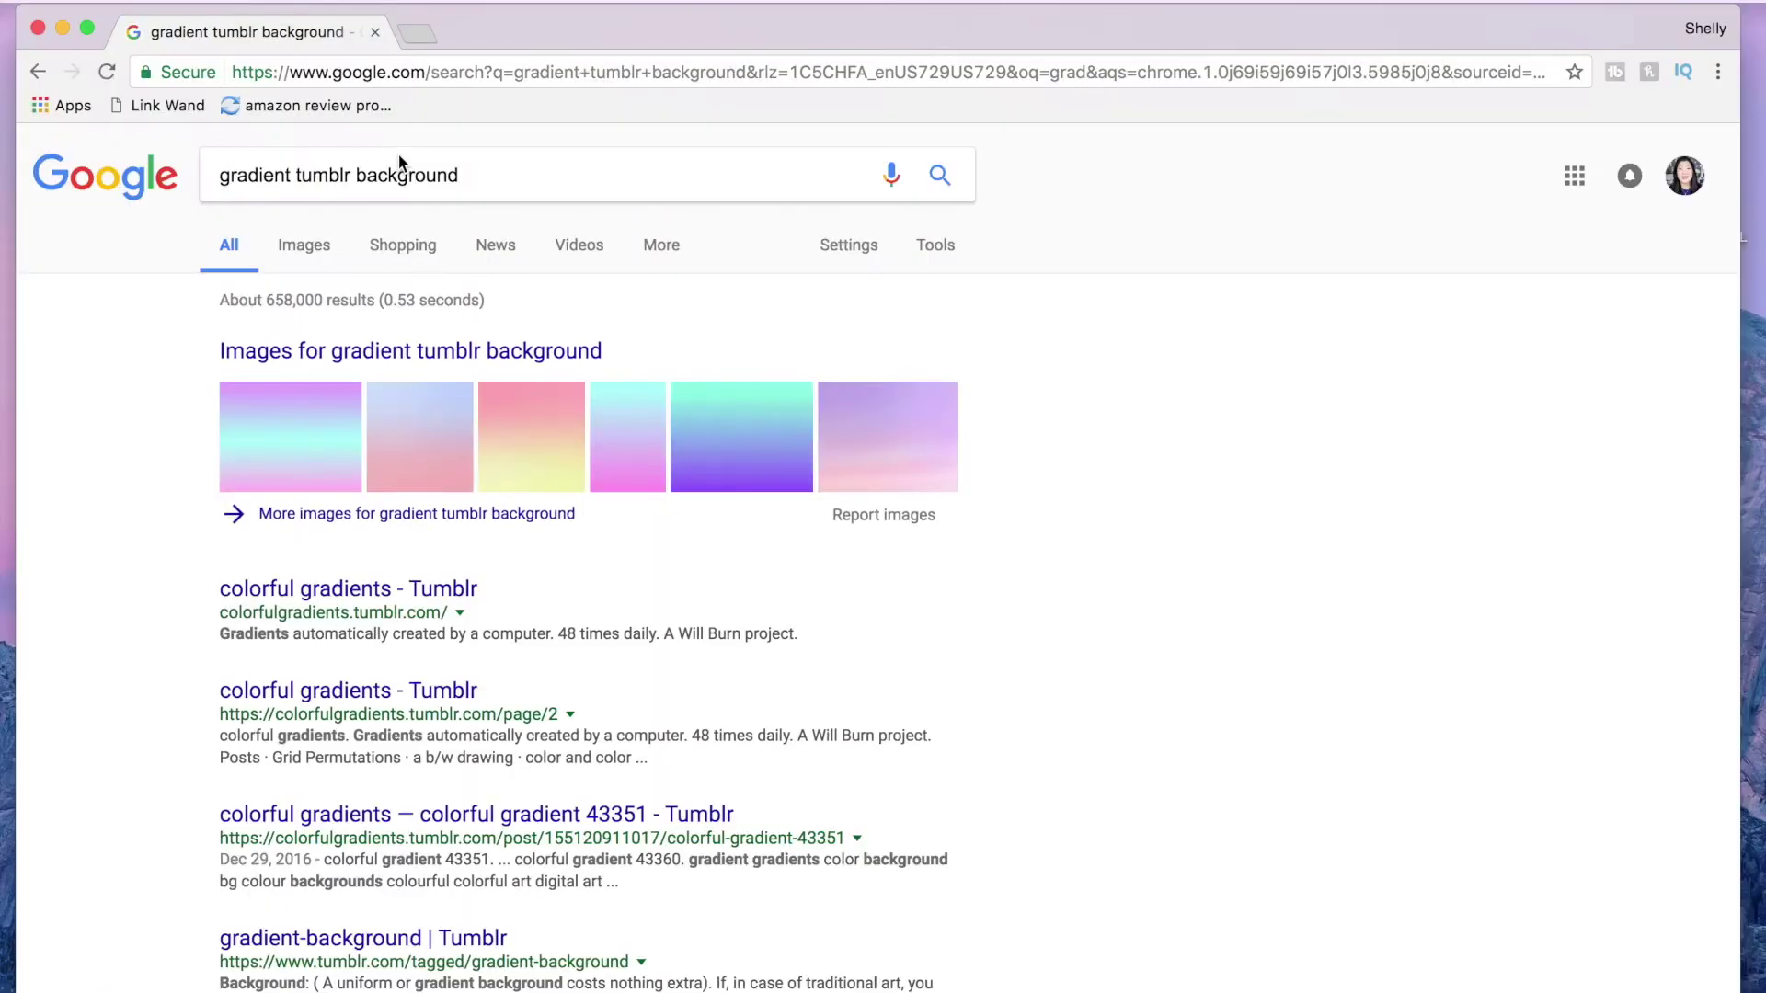
Step: Filter the gradient background image results to Large size and labeled for reuse with modification
left_click(303, 244)
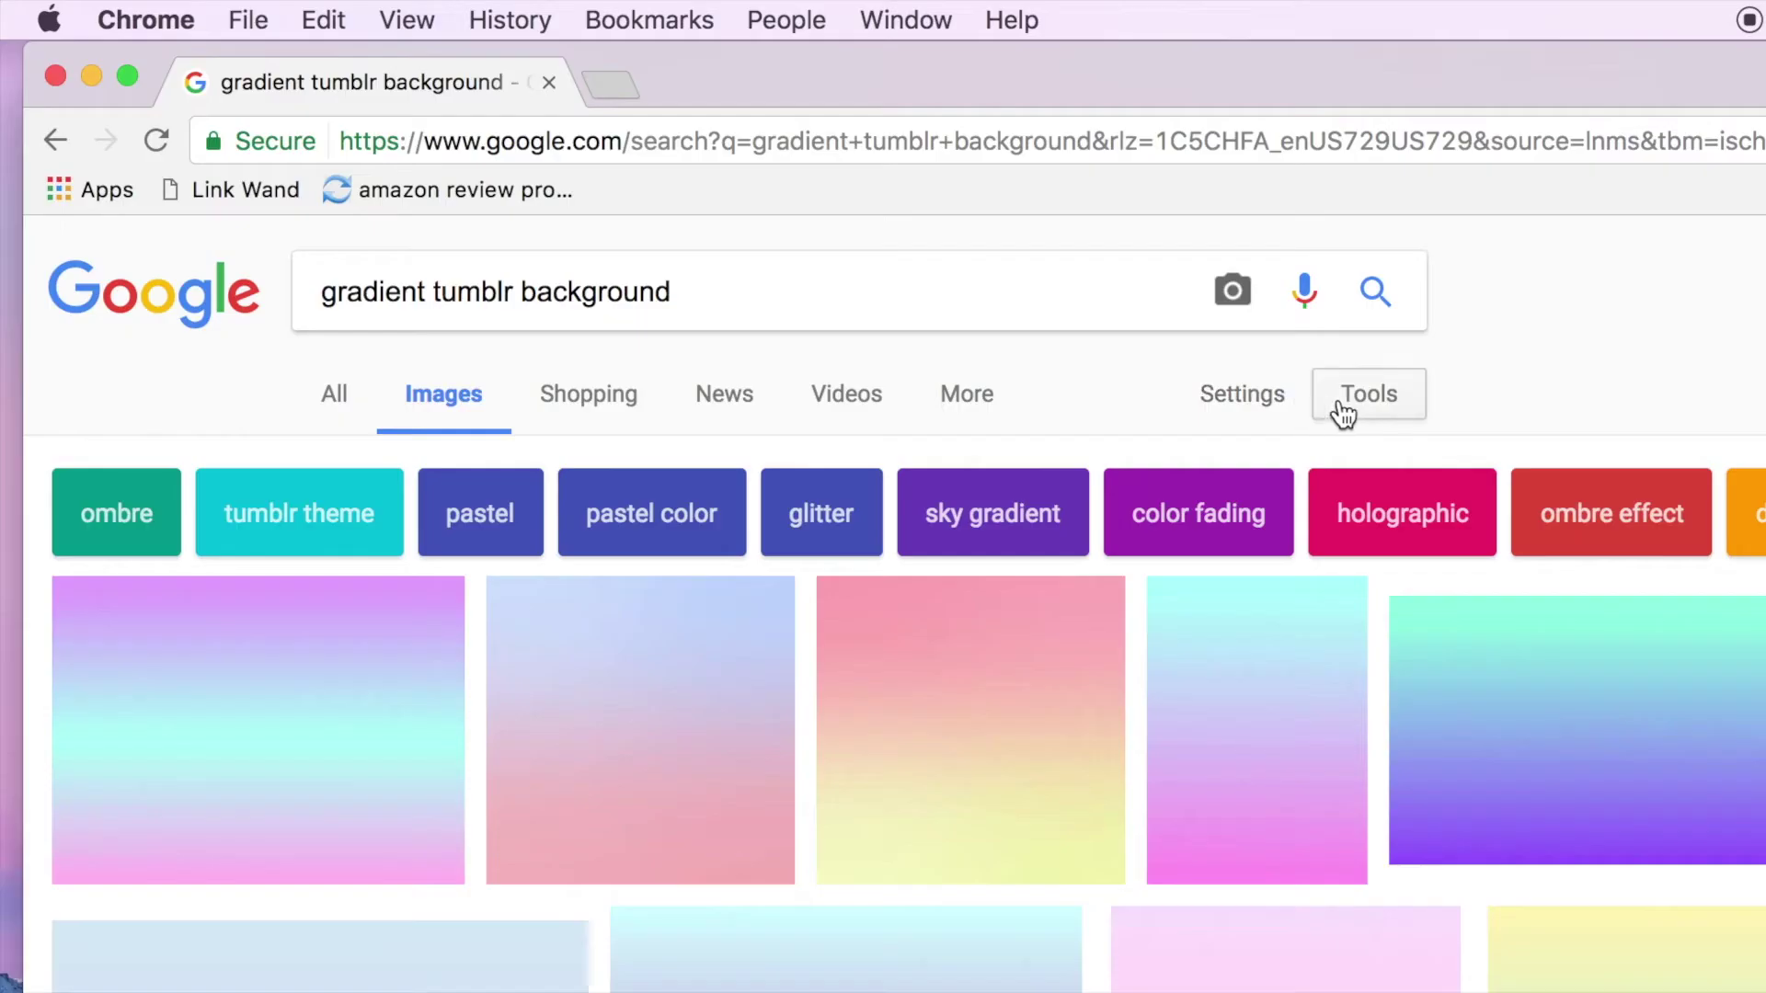
left_click(933, 246)
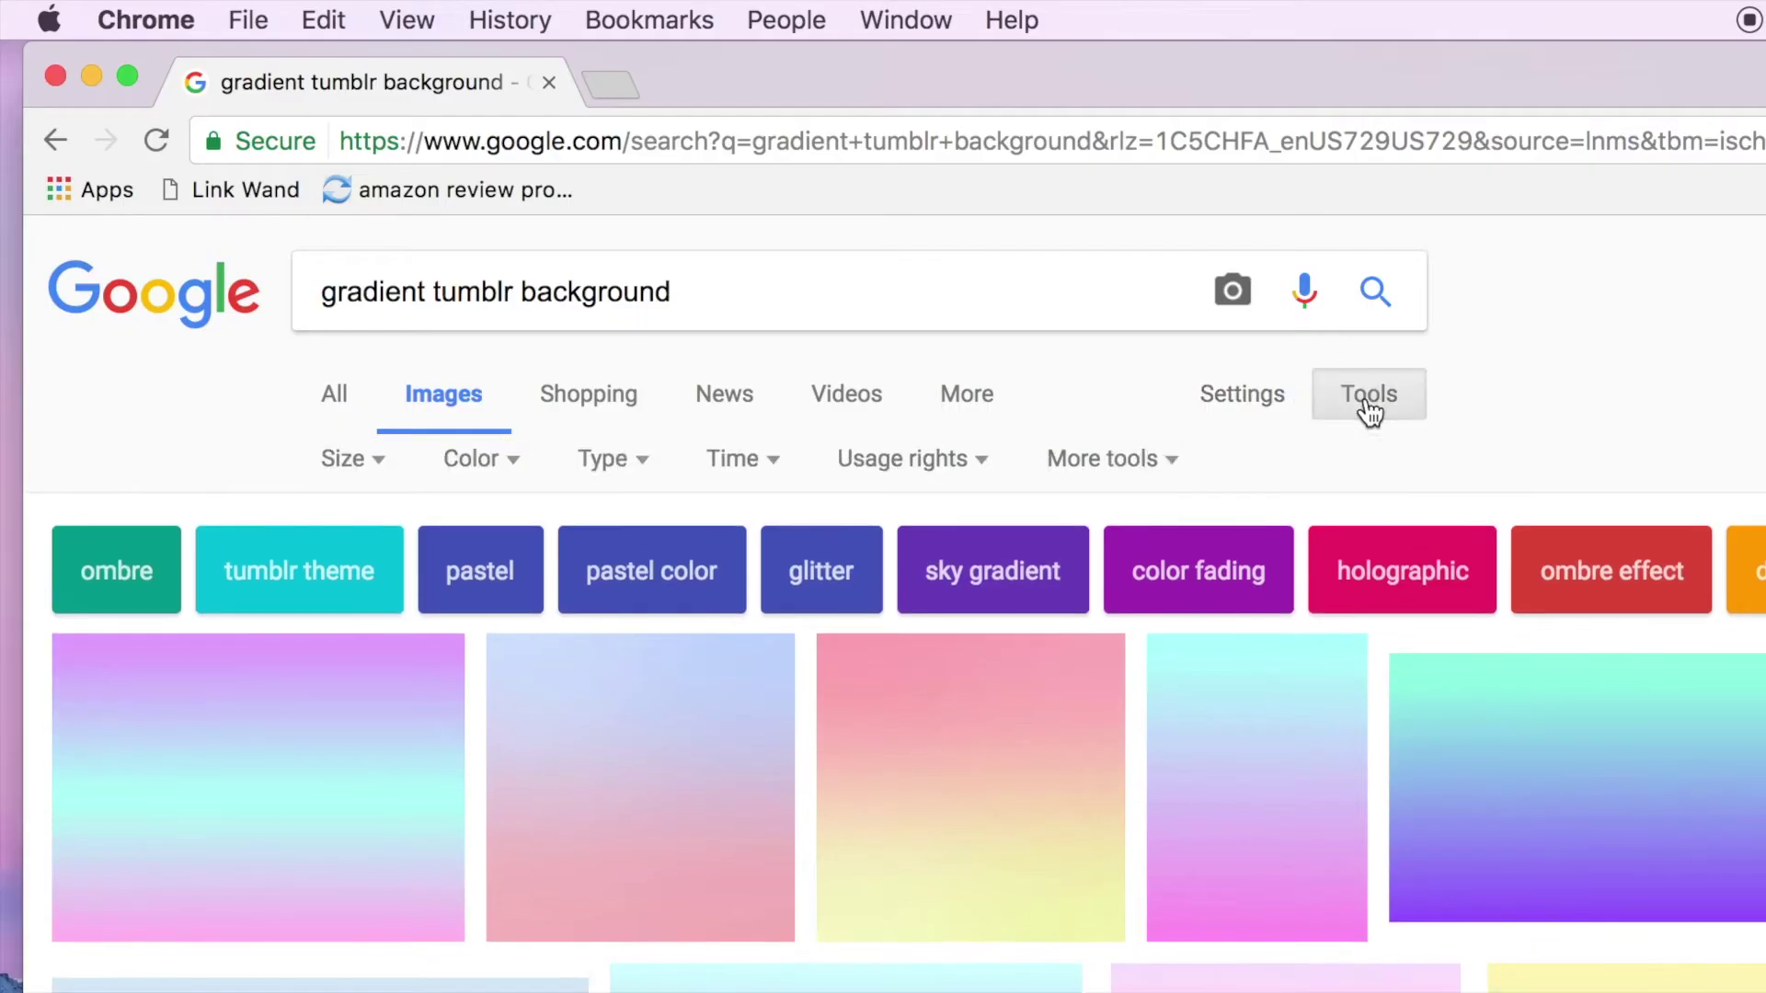
left_click(367, 468)
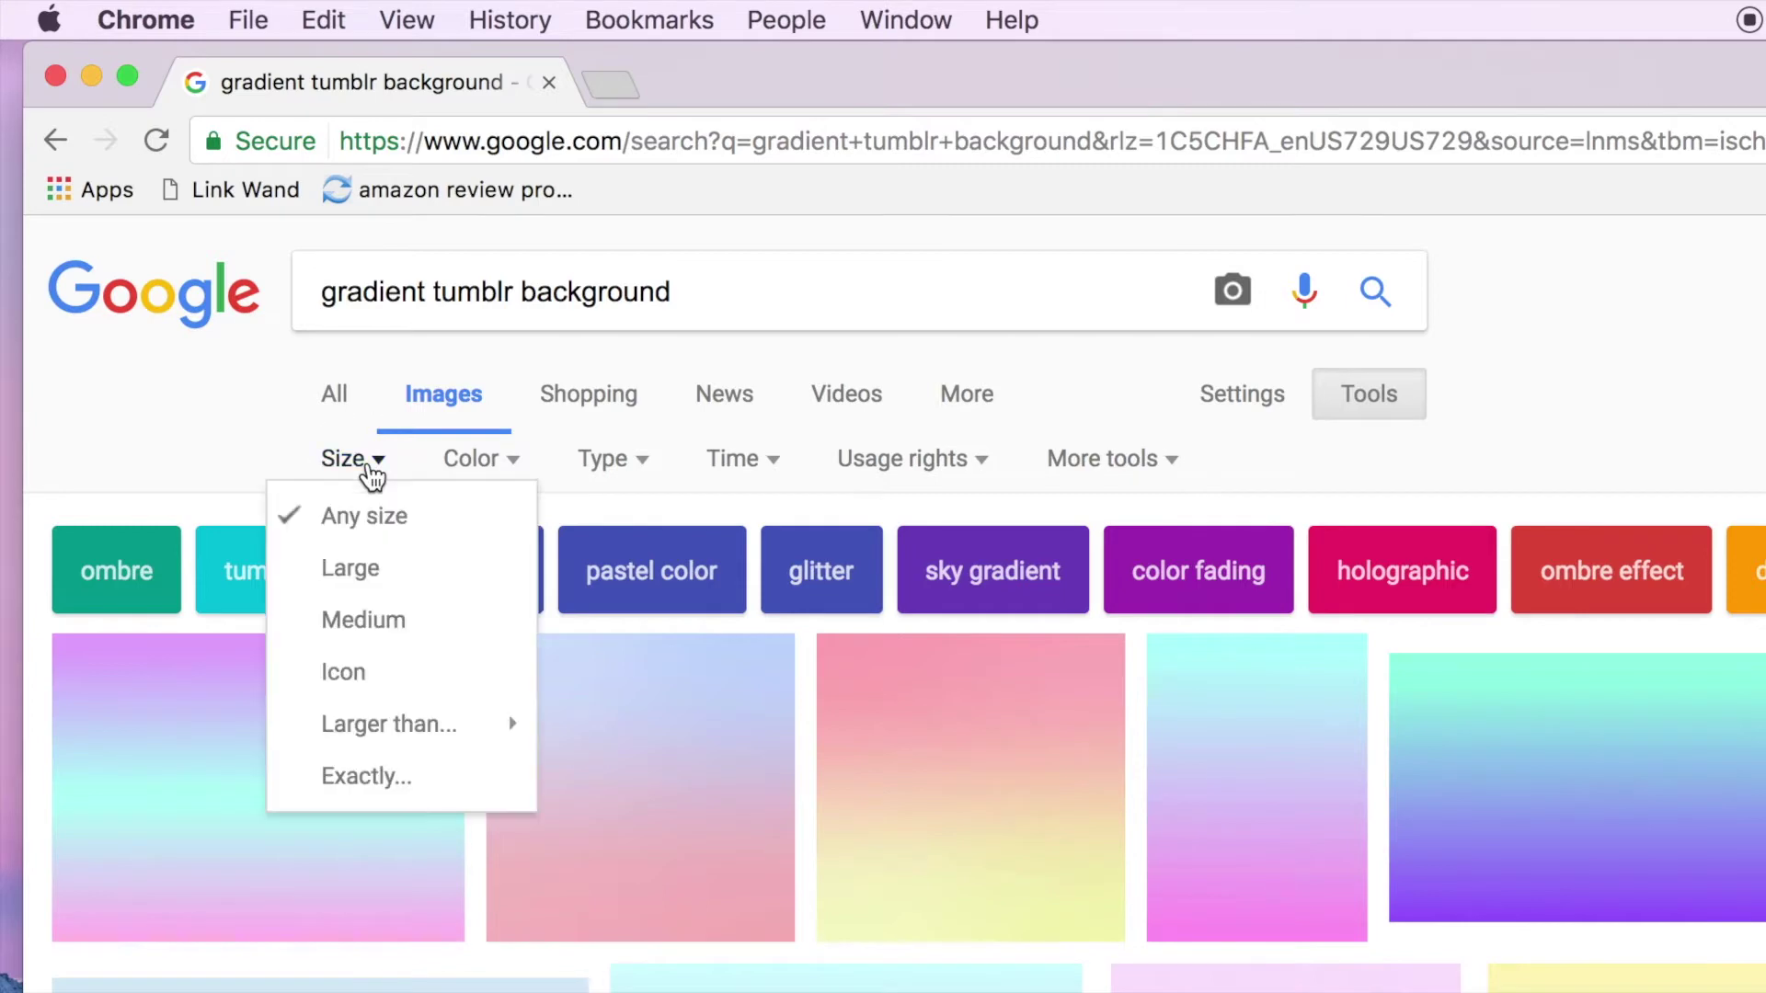
left_click(383, 574)
left_click(944, 472)
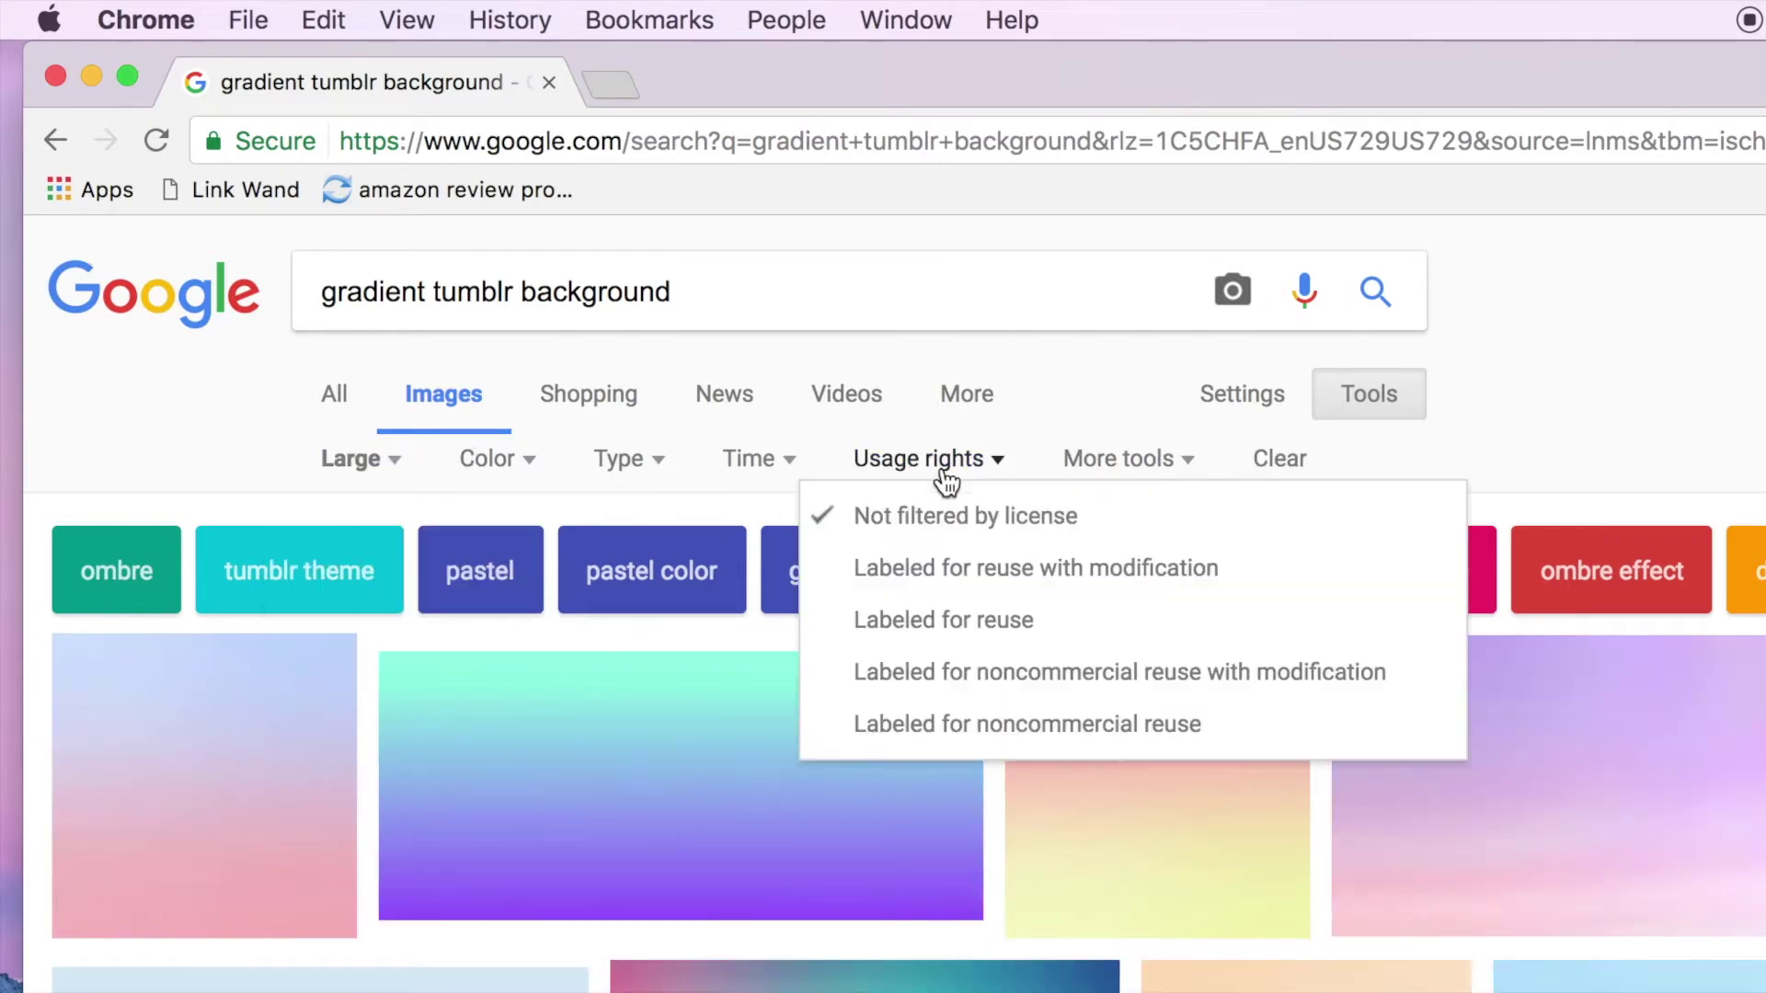
left_click(957, 578)
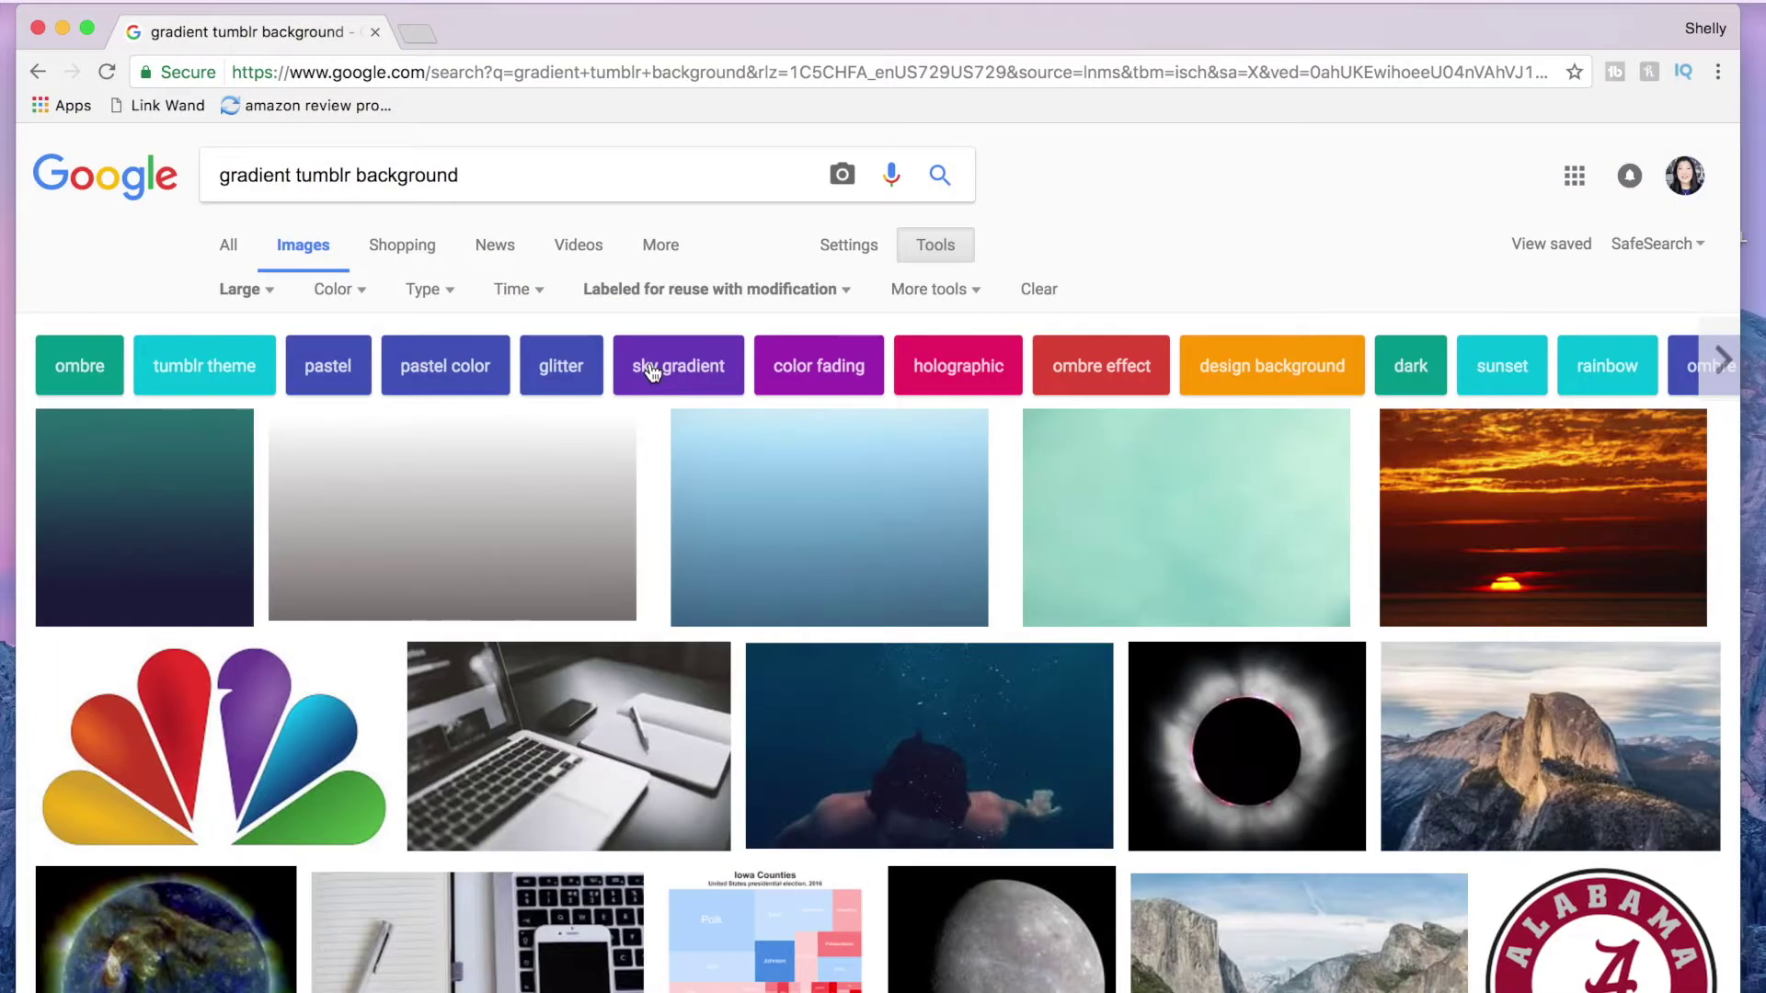
Step: Open the Seafoam Overlay image at full size and save it as 'Background'
left_click(1162, 492)
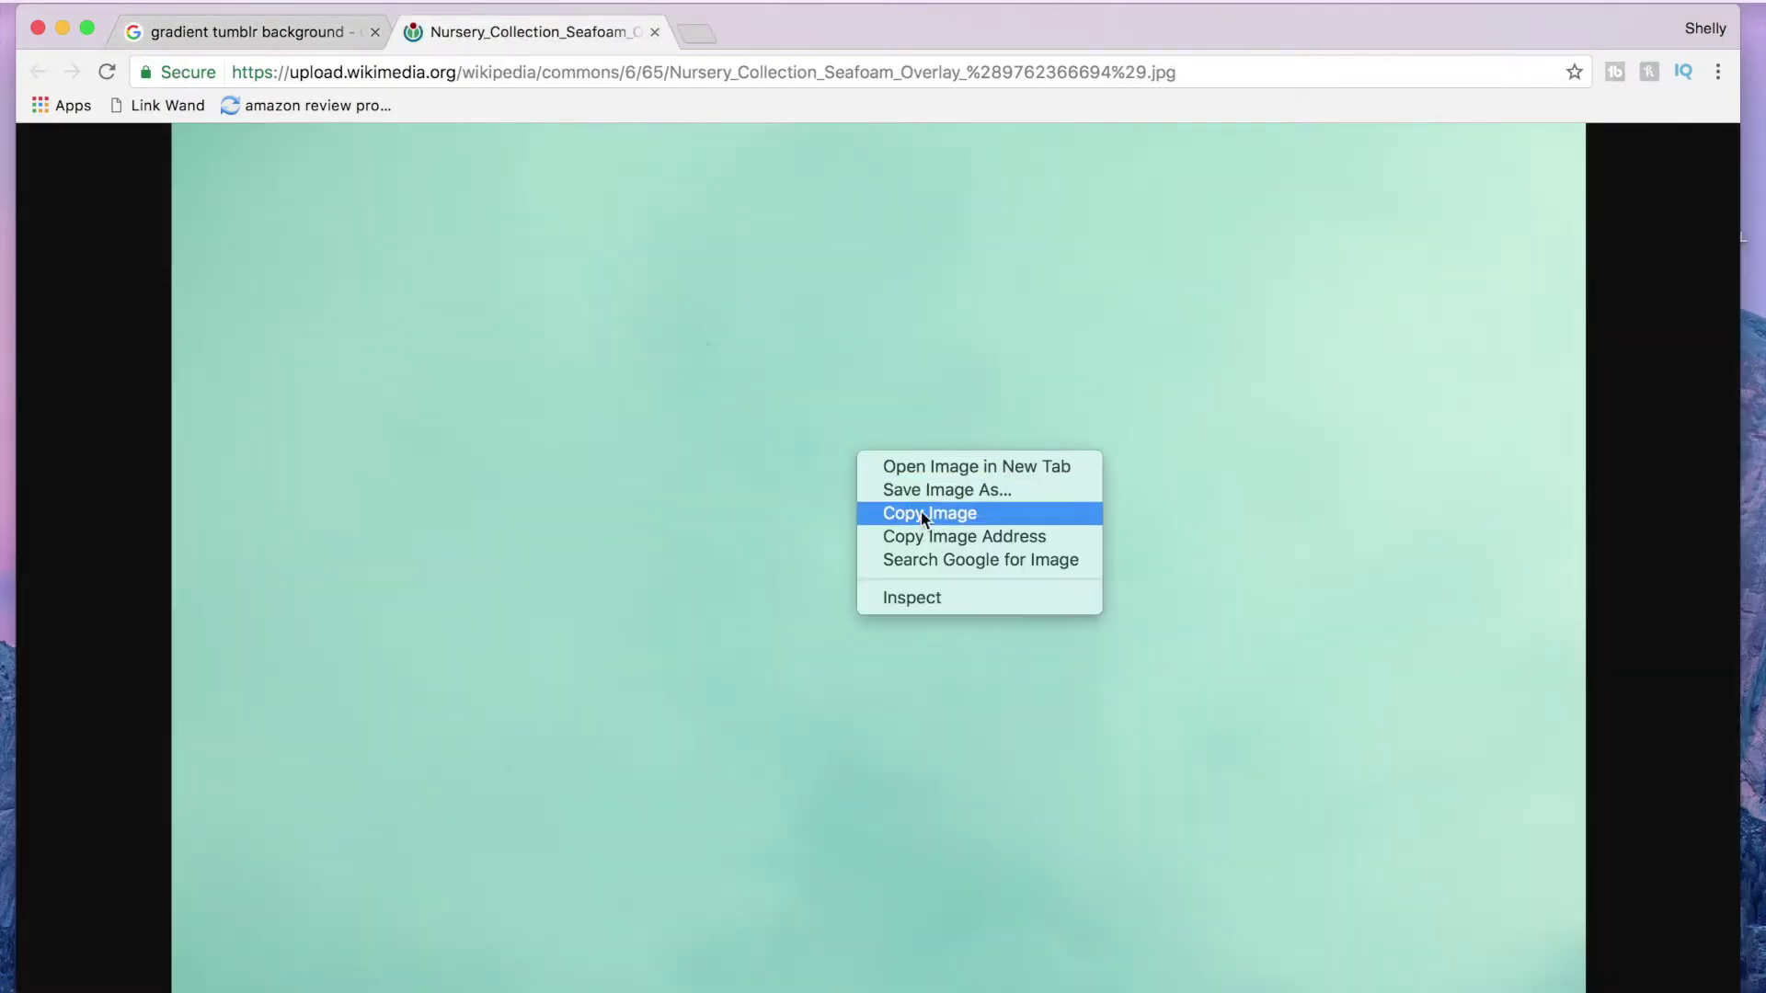
left_click(930, 492)
type("Back")
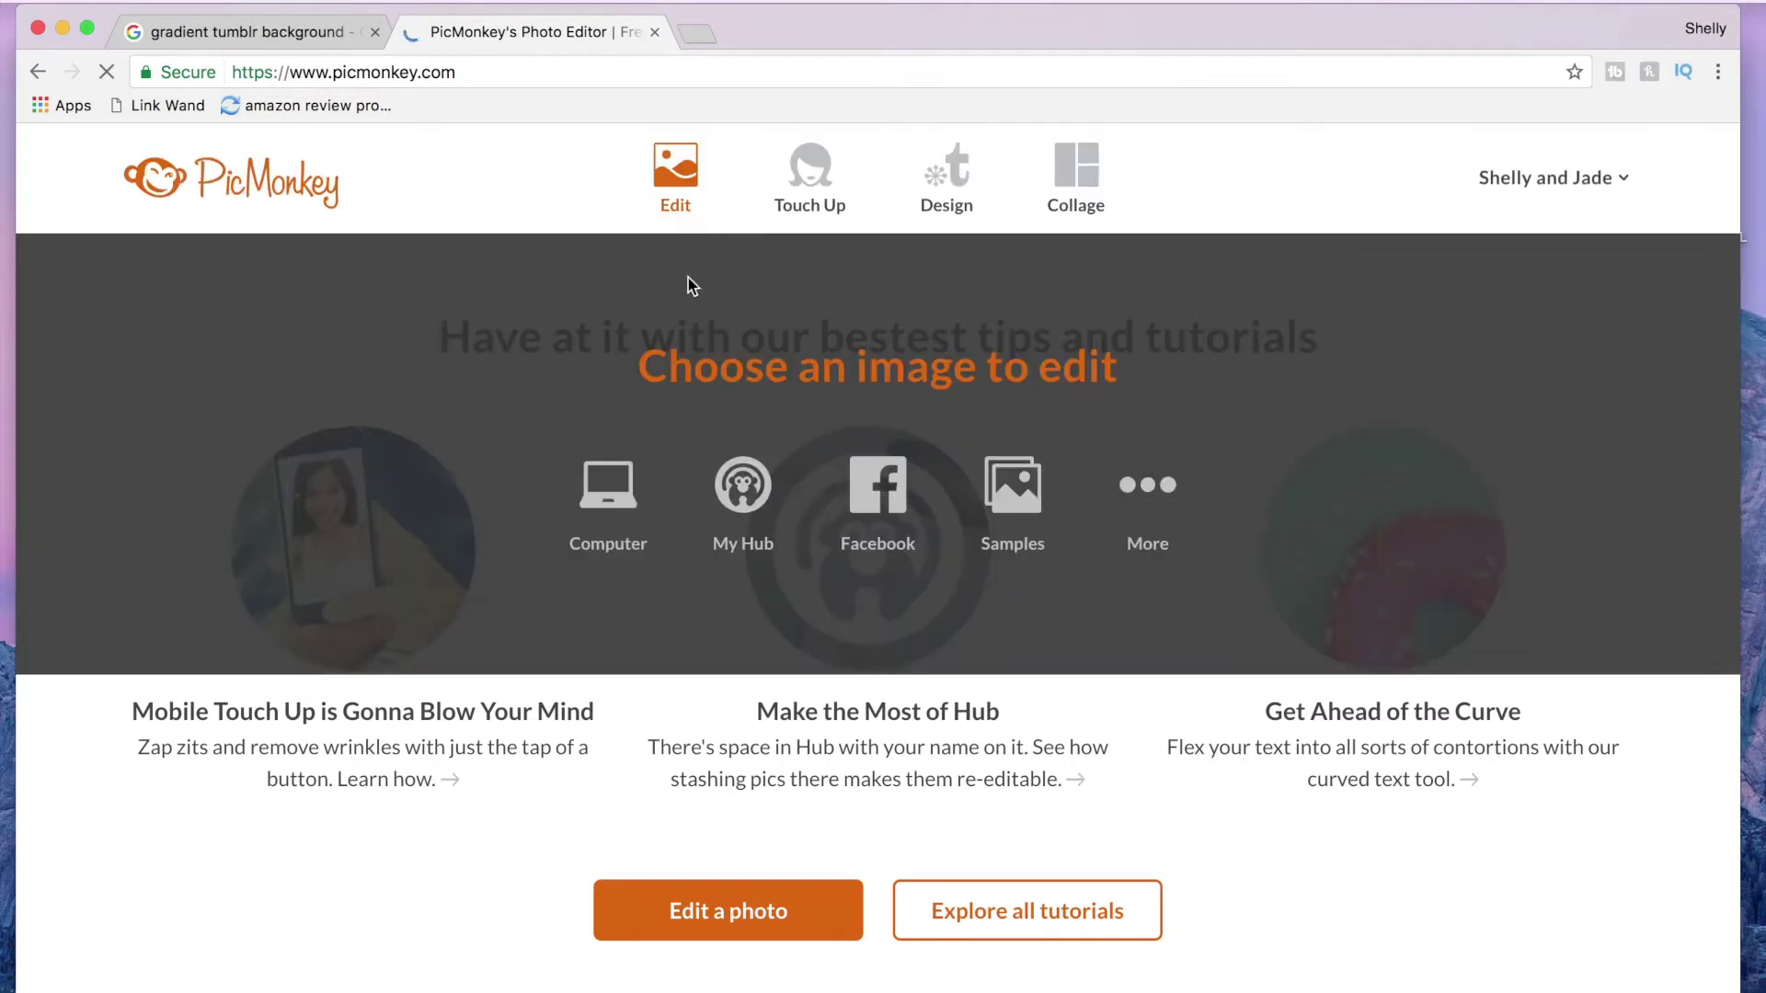
Step: Open the mint image from the computer and crop it to 1280 × 720 with Scale photo enabled
left_click(626, 491)
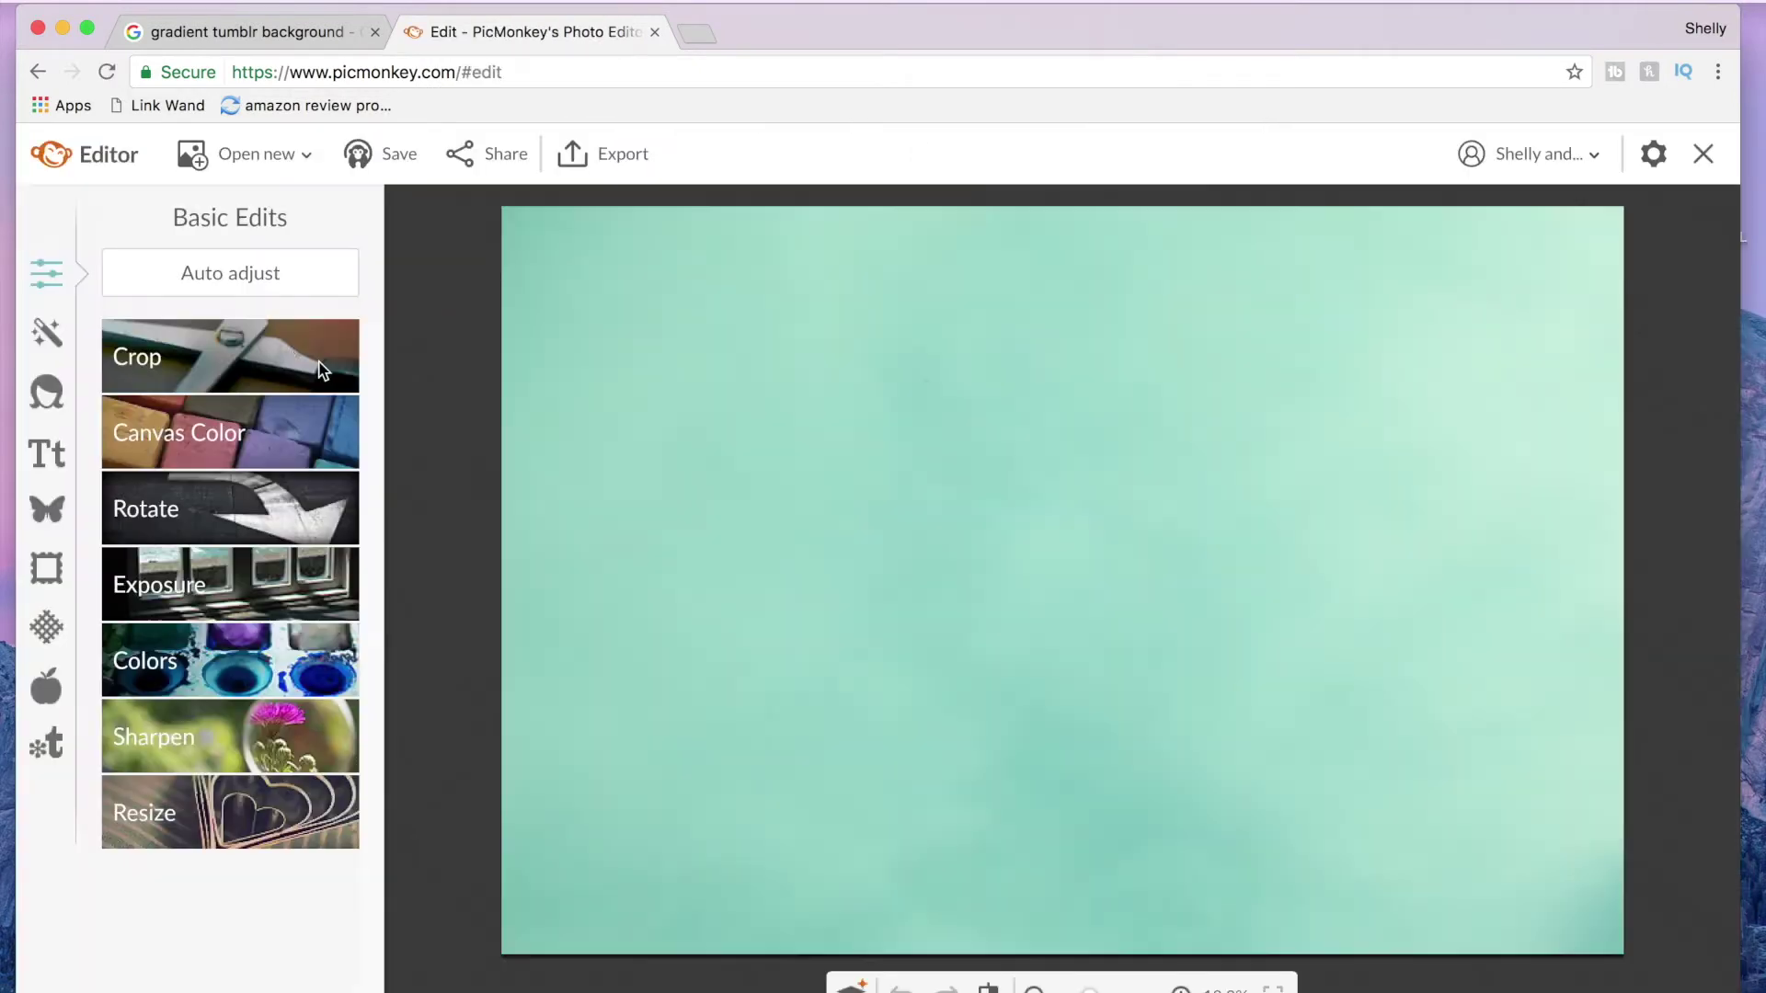
left_click(320, 366)
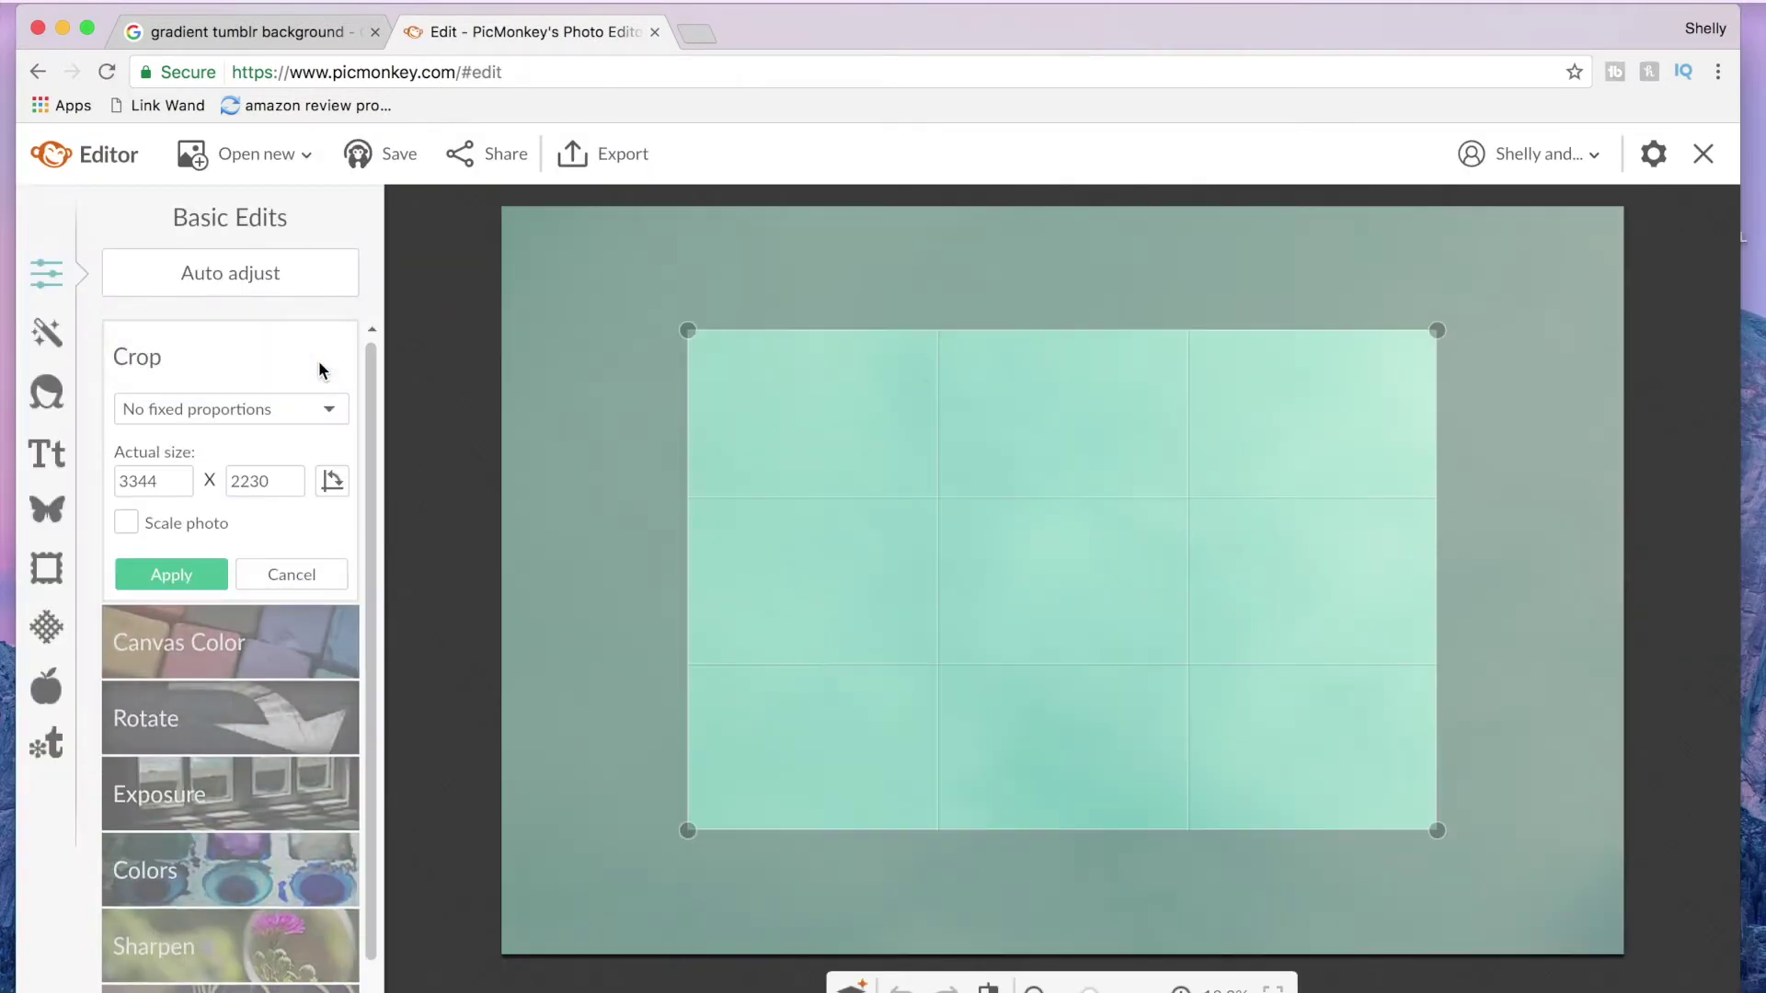
left_click(172, 480)
left_click_drag(172, 479, 91, 473)
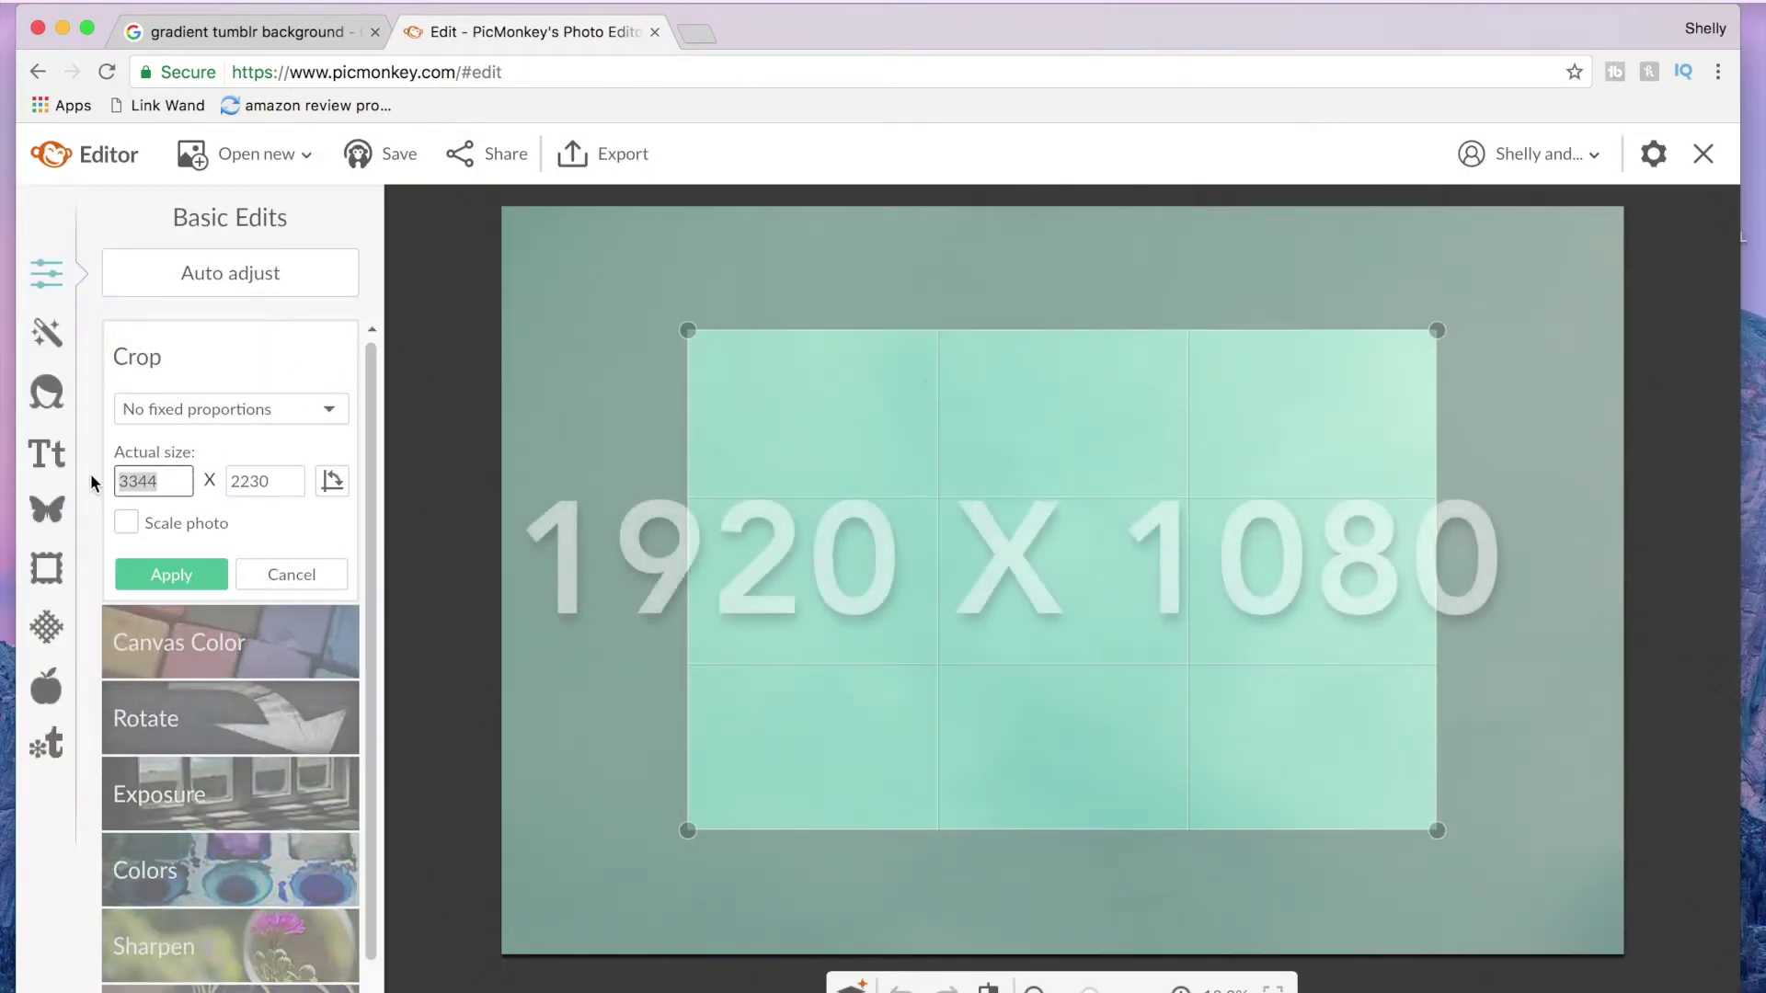
type("1280")
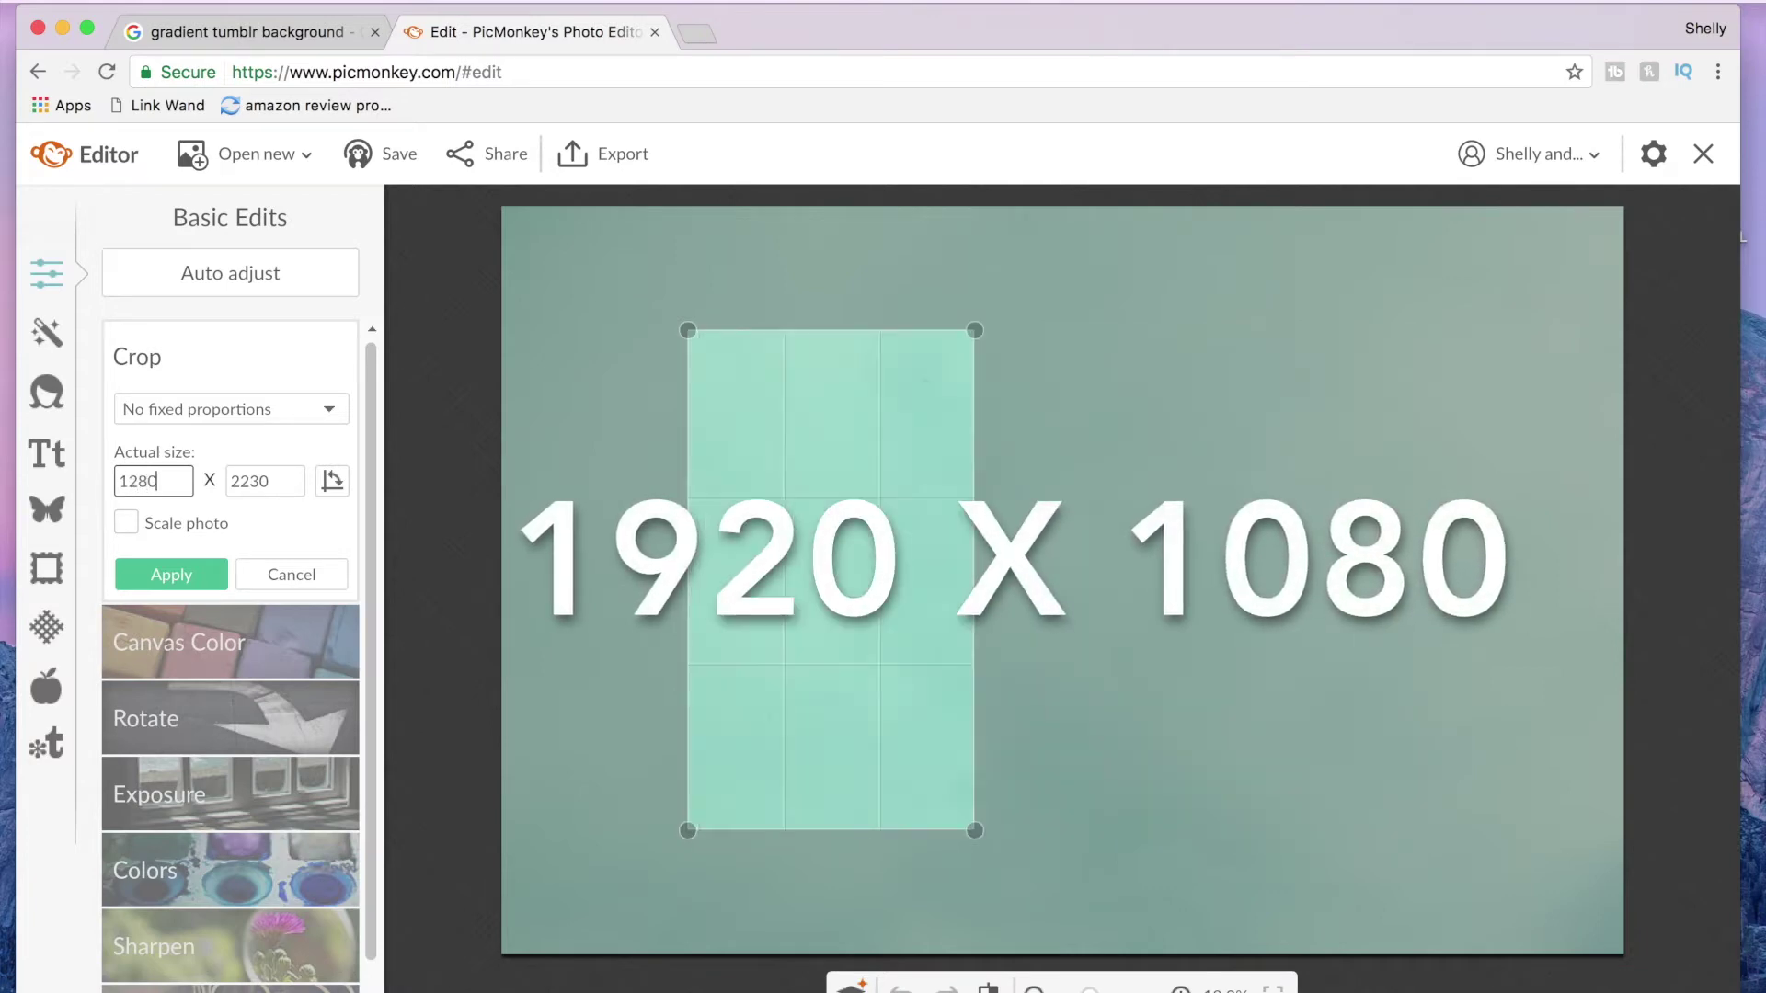
key("Tab")
type("720")
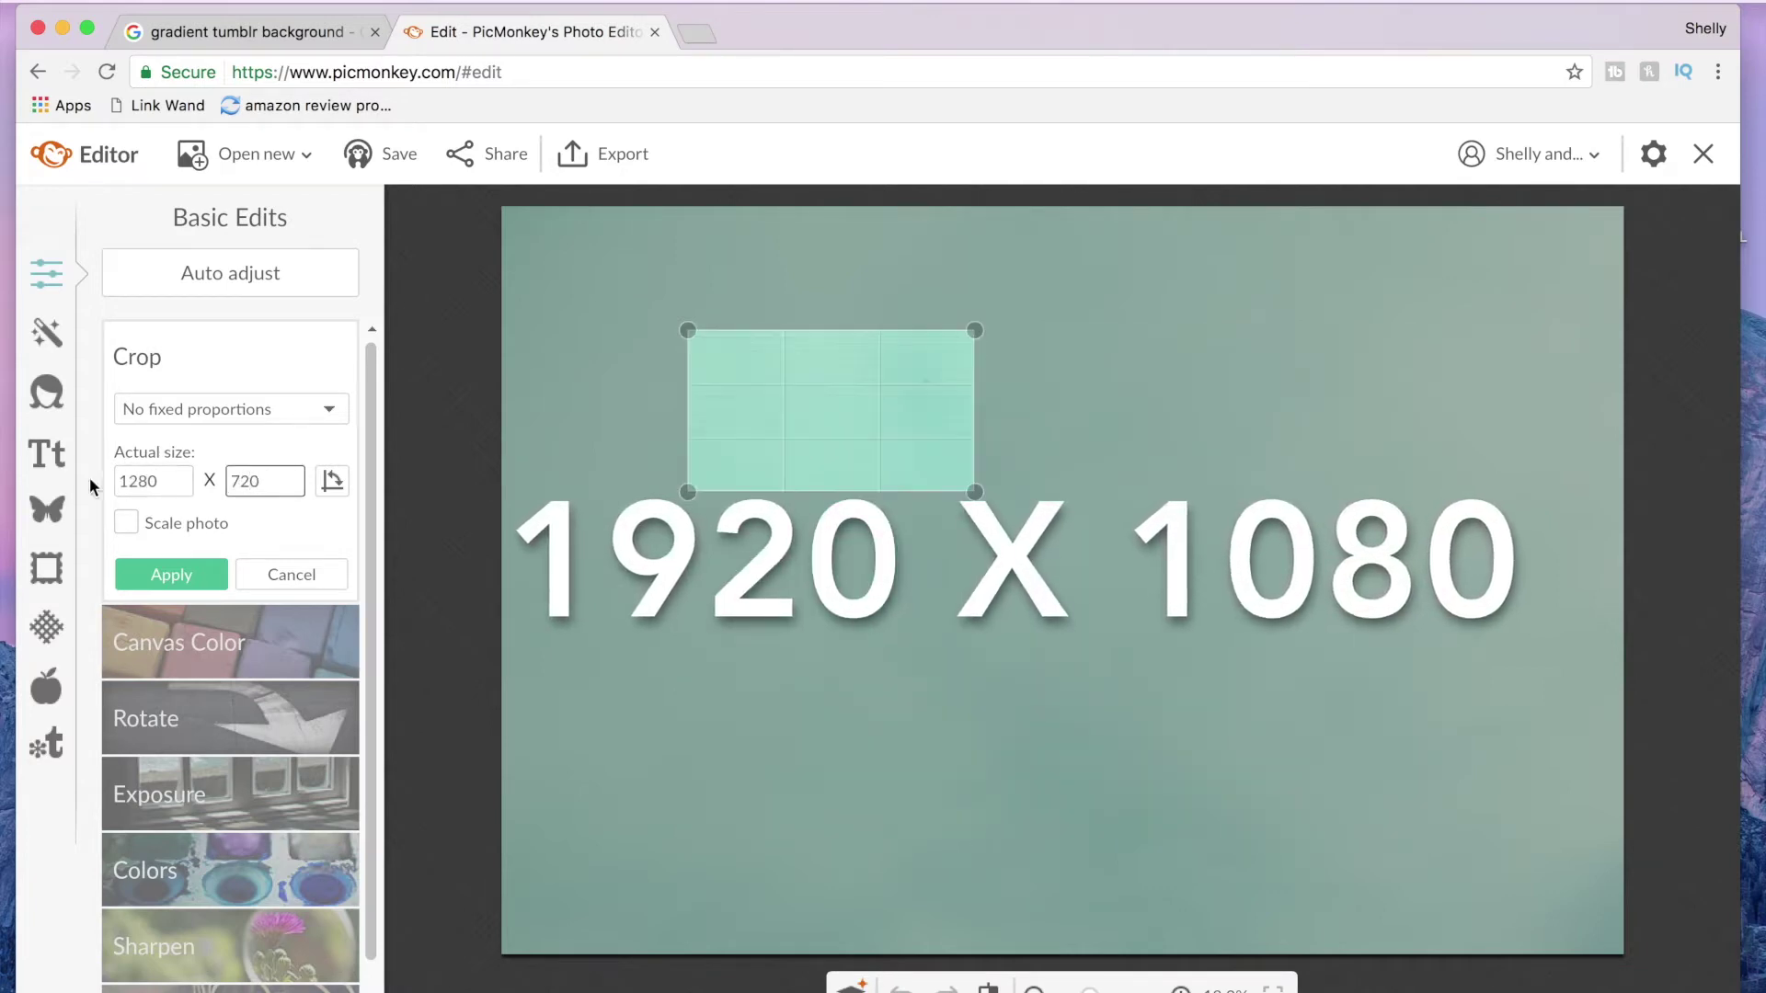
left_click(127, 522)
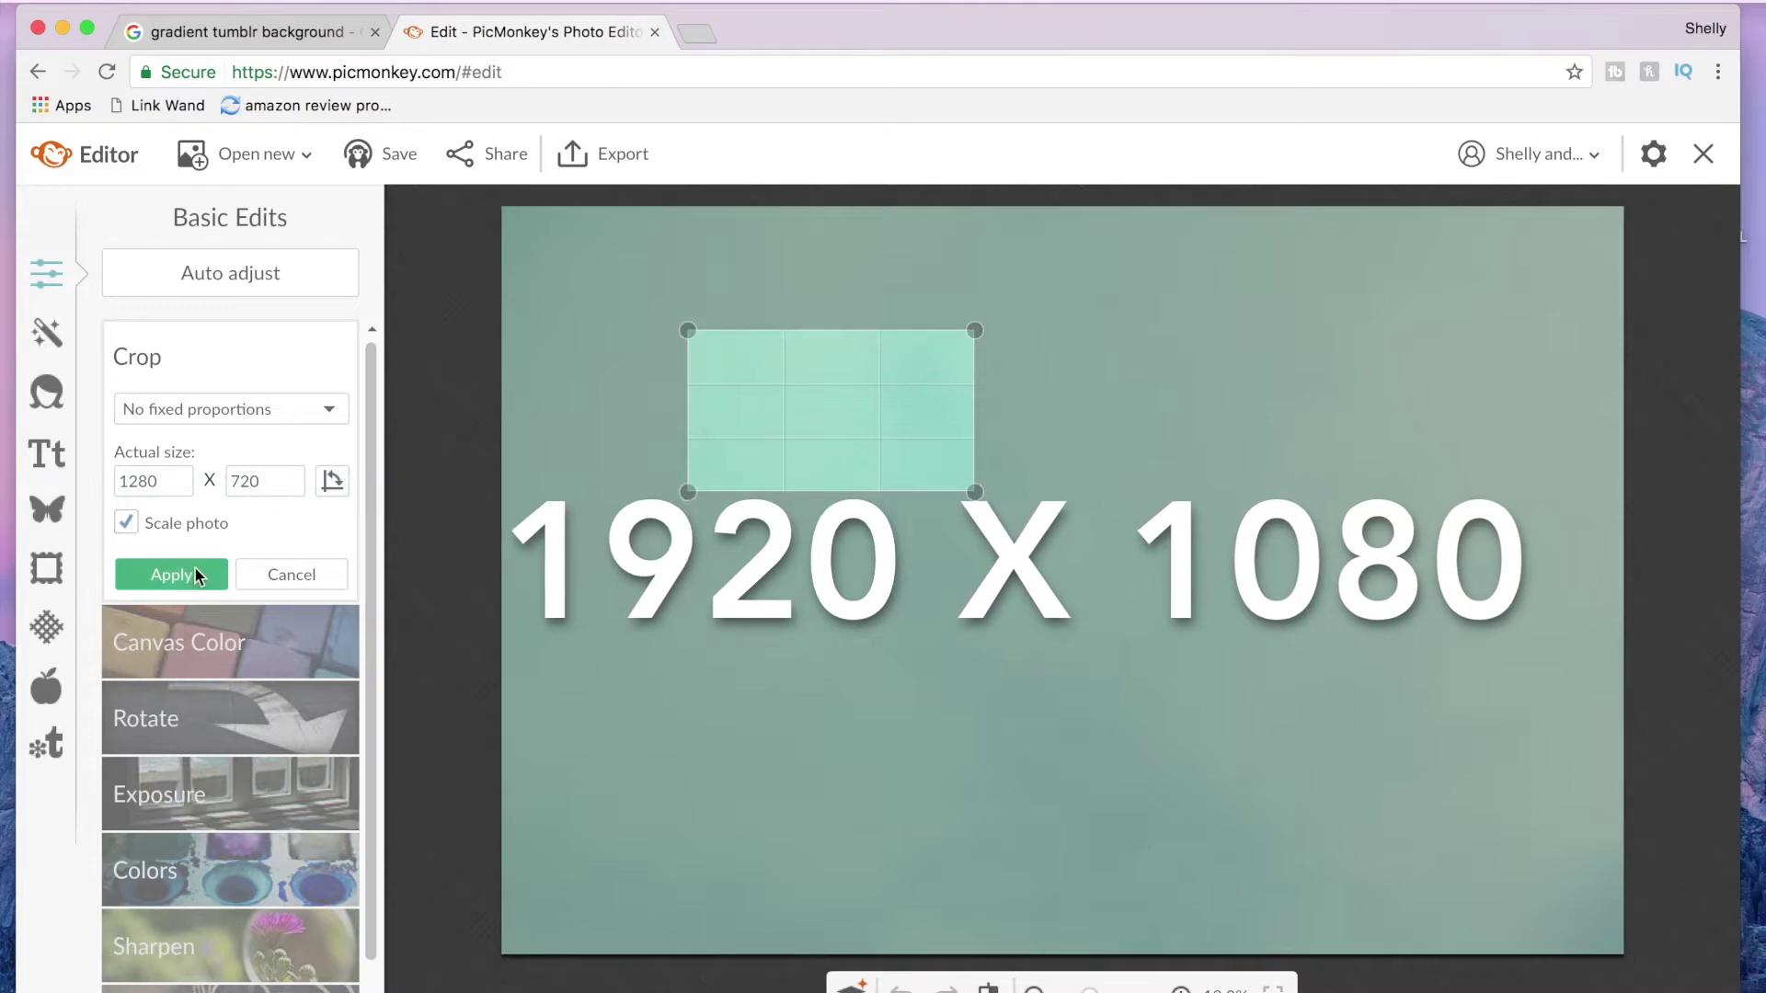
left_click_drag(975, 492, 1643, 869)
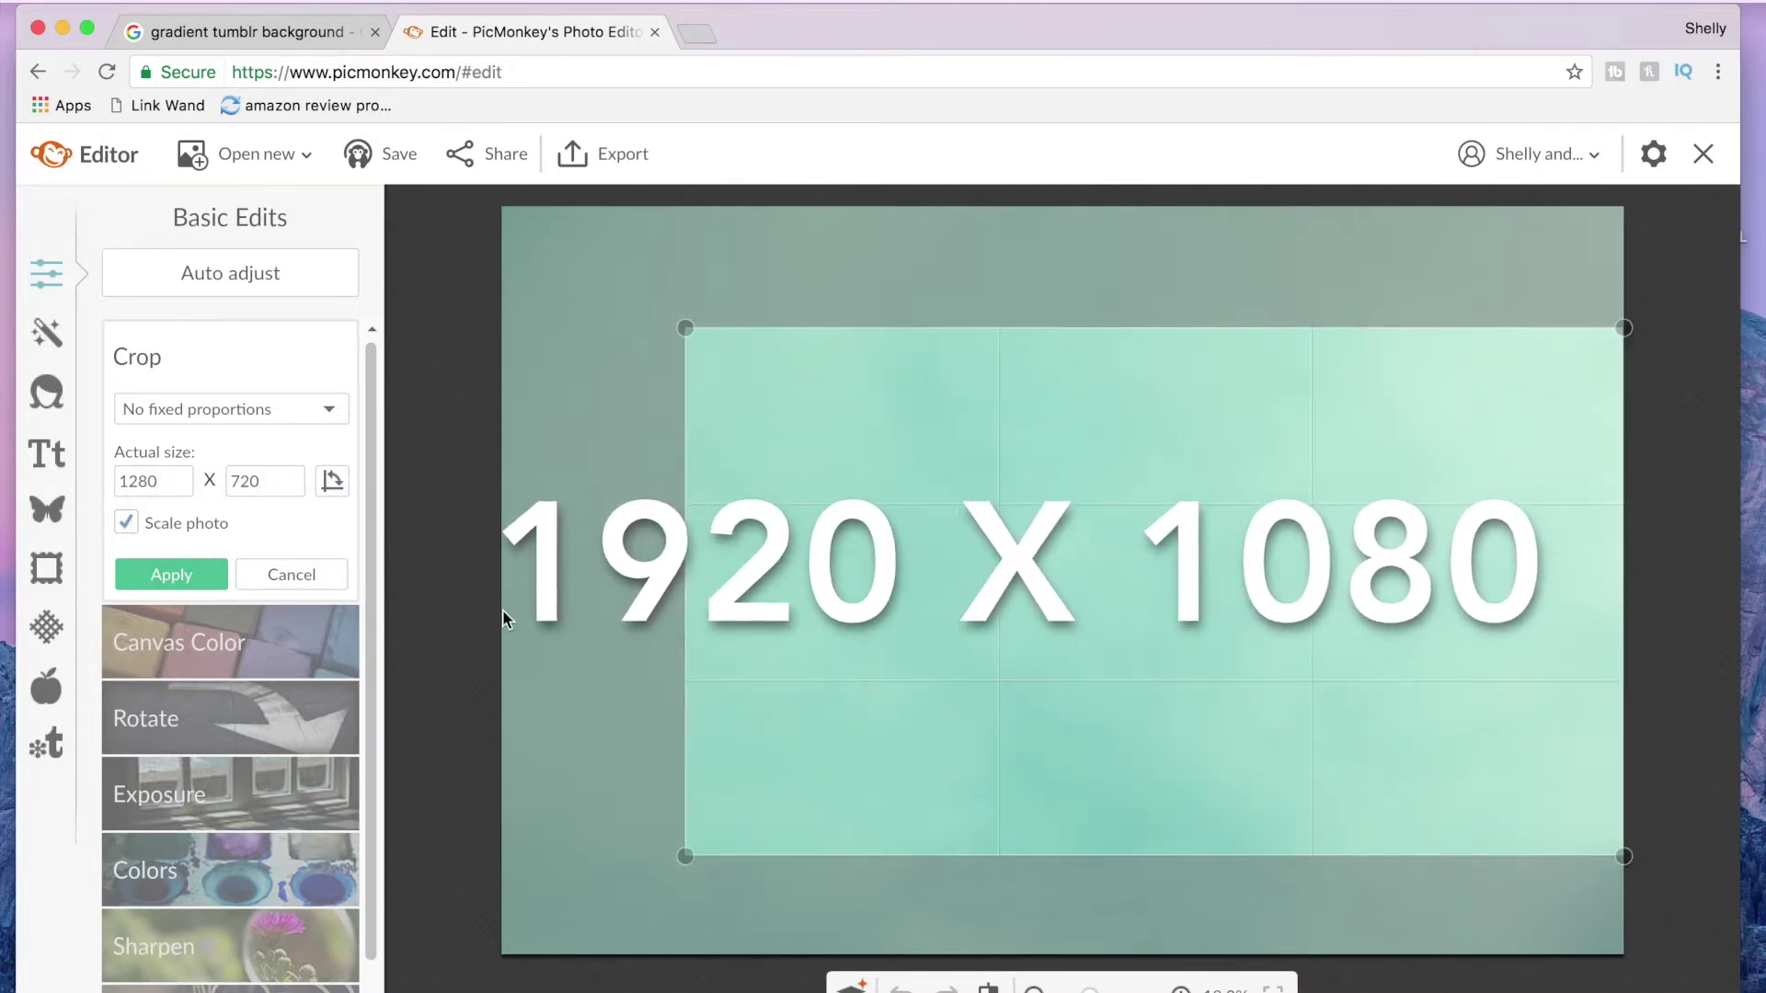
left_click(162, 576)
Step: Export the cropped image to the computer as 'Background' in Downloads
left_click(611, 154)
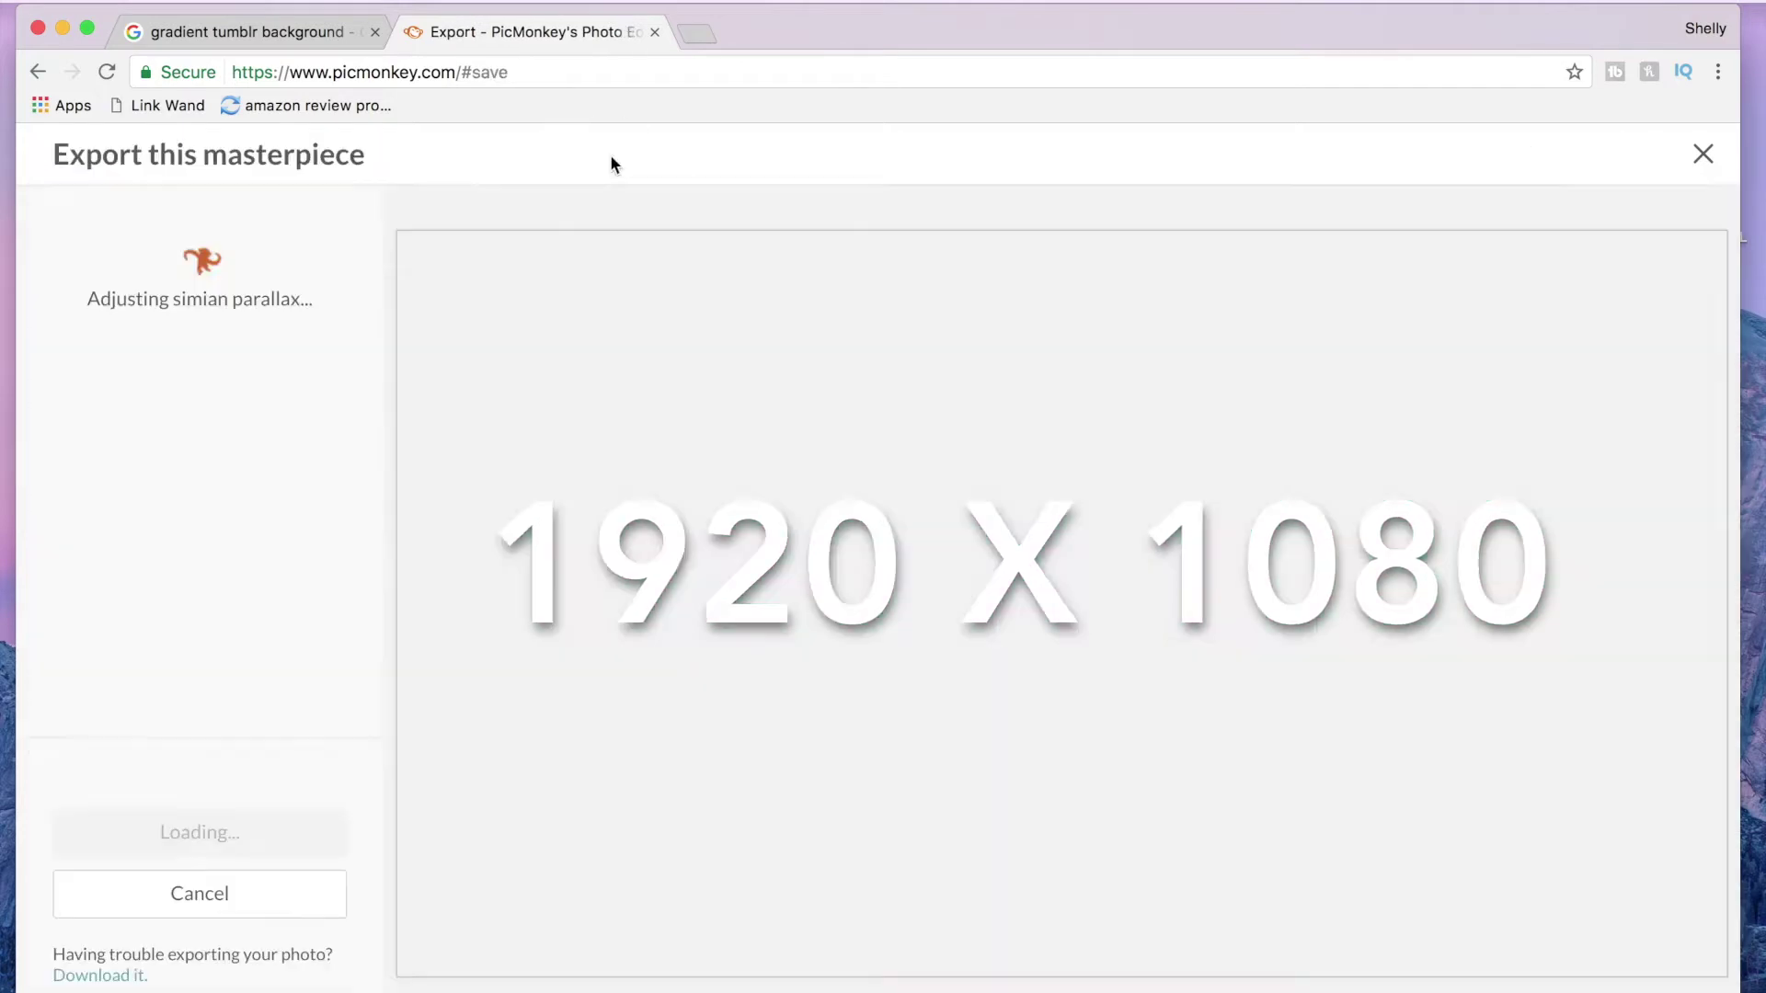
left_click(322, 366)
left_click(253, 833)
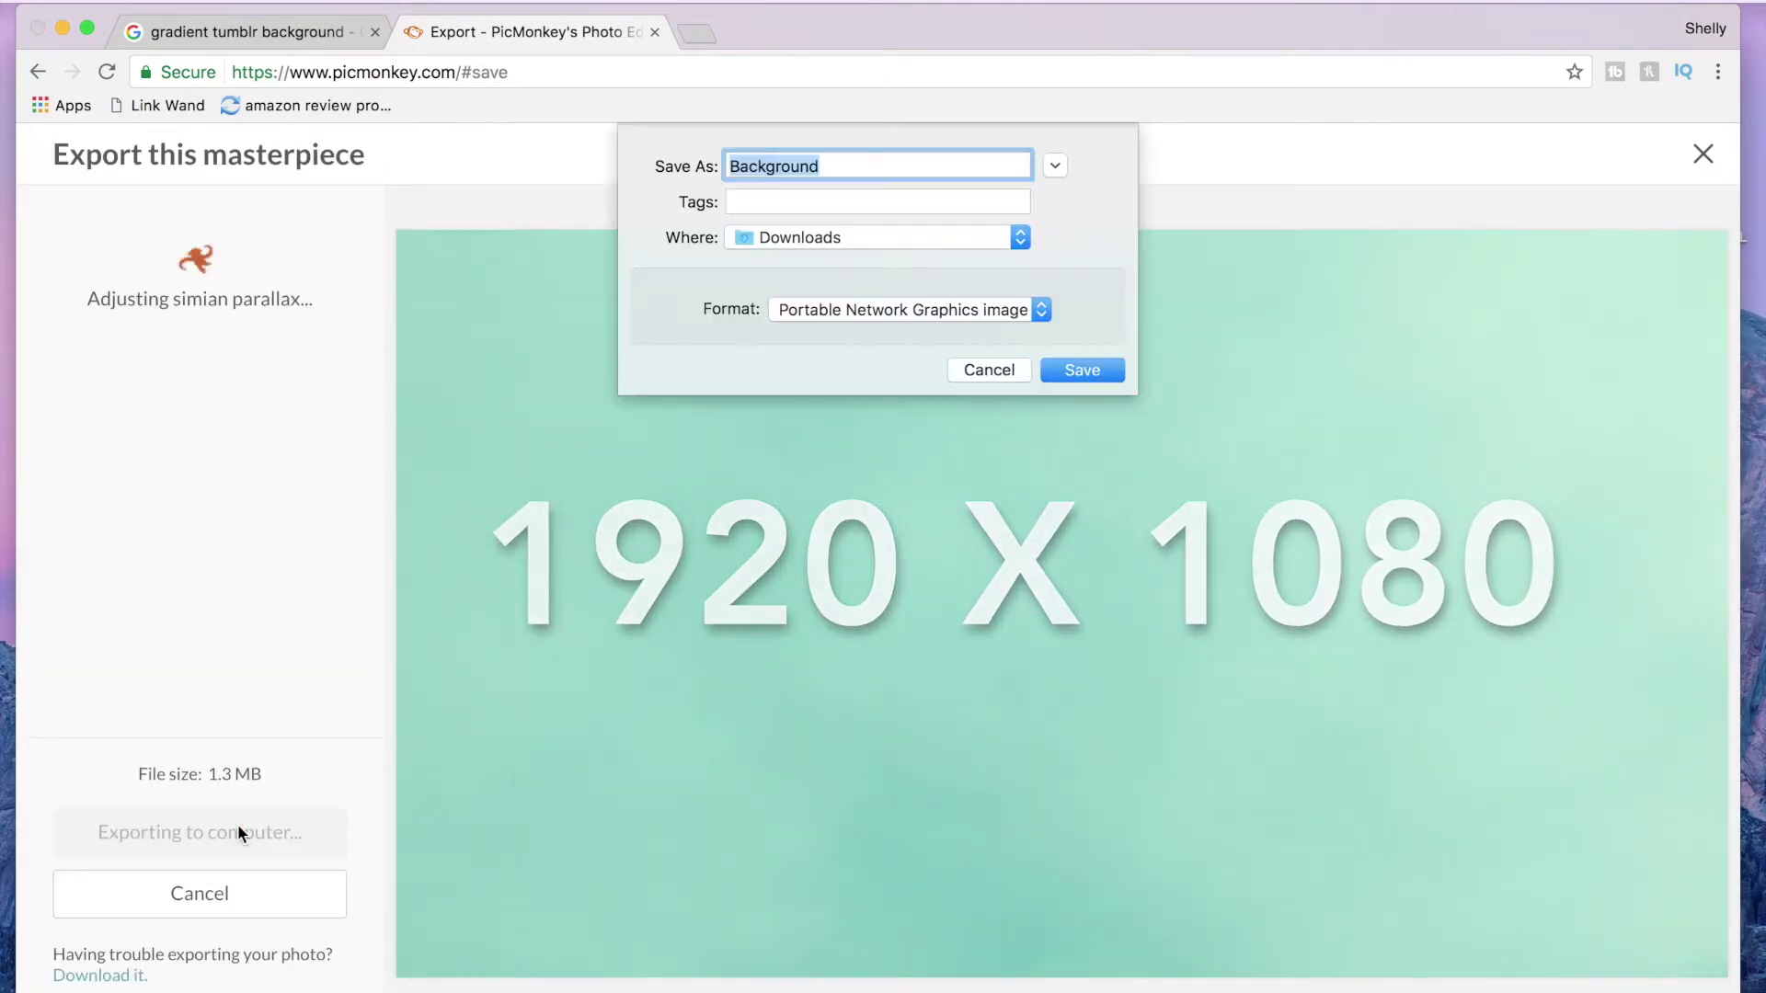
left_click(1080, 370)
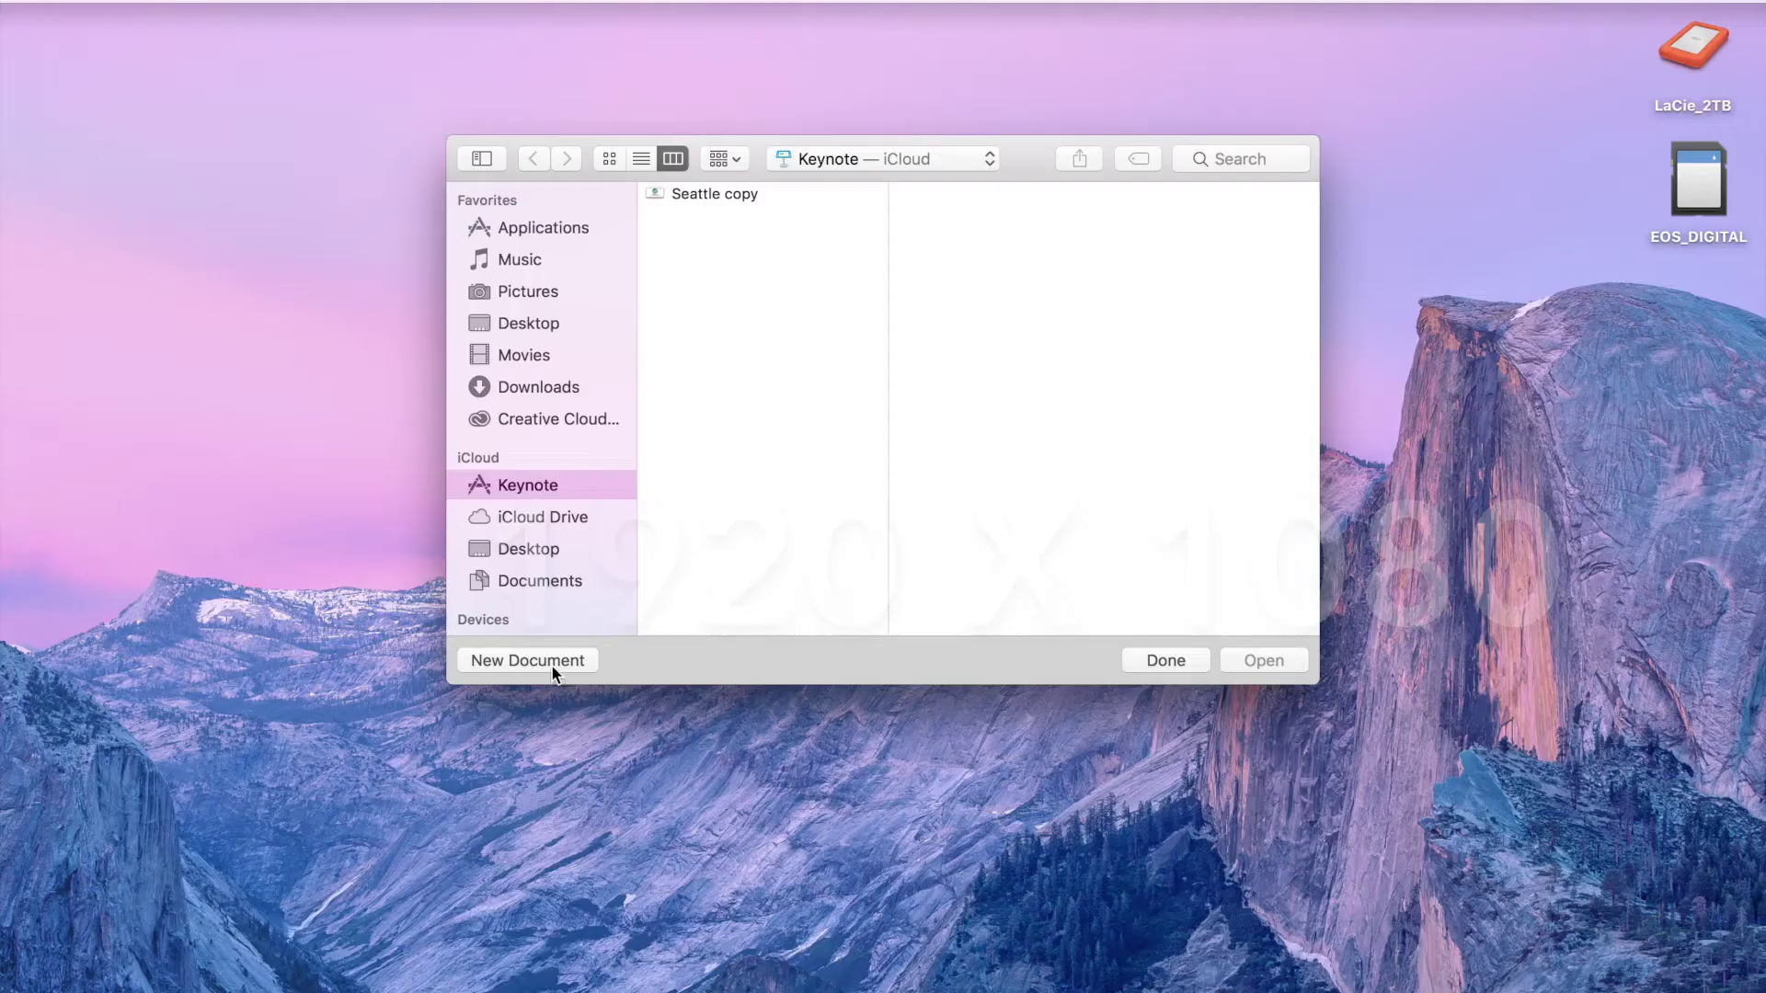
left_click(550, 664)
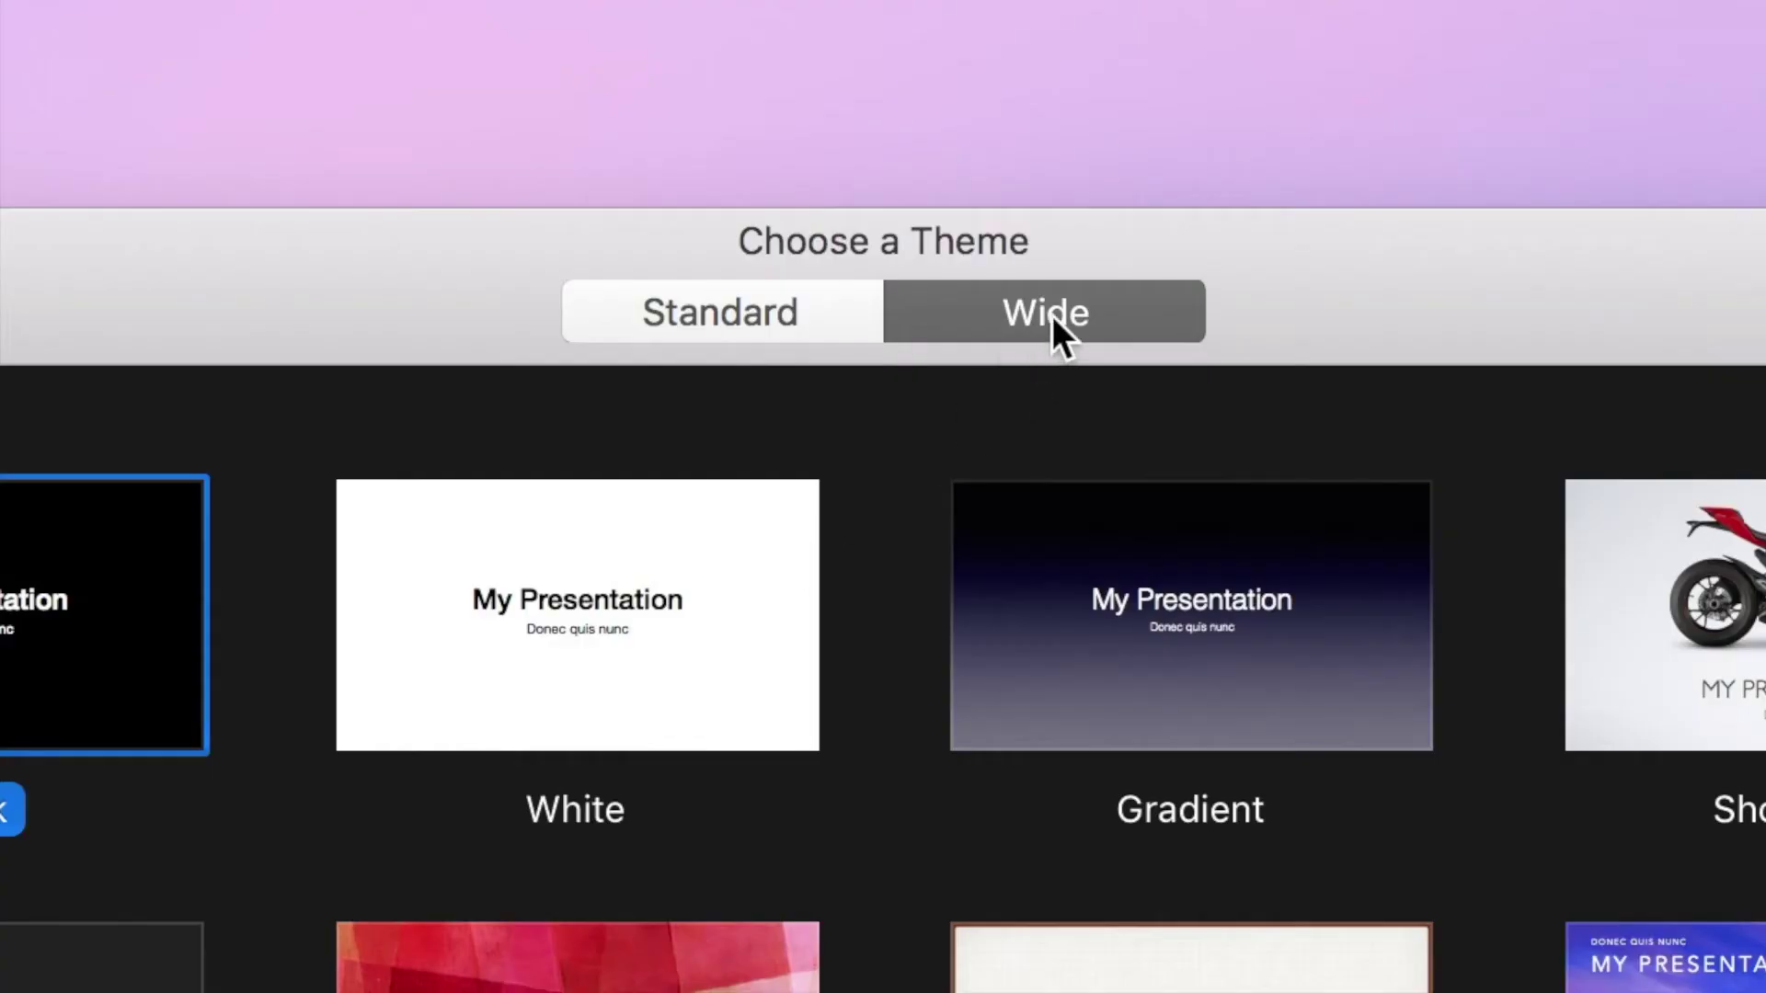
Step: Start a Wide White-theme presentation and stretch the mint Background image to fill the slide
left_click(1052, 317)
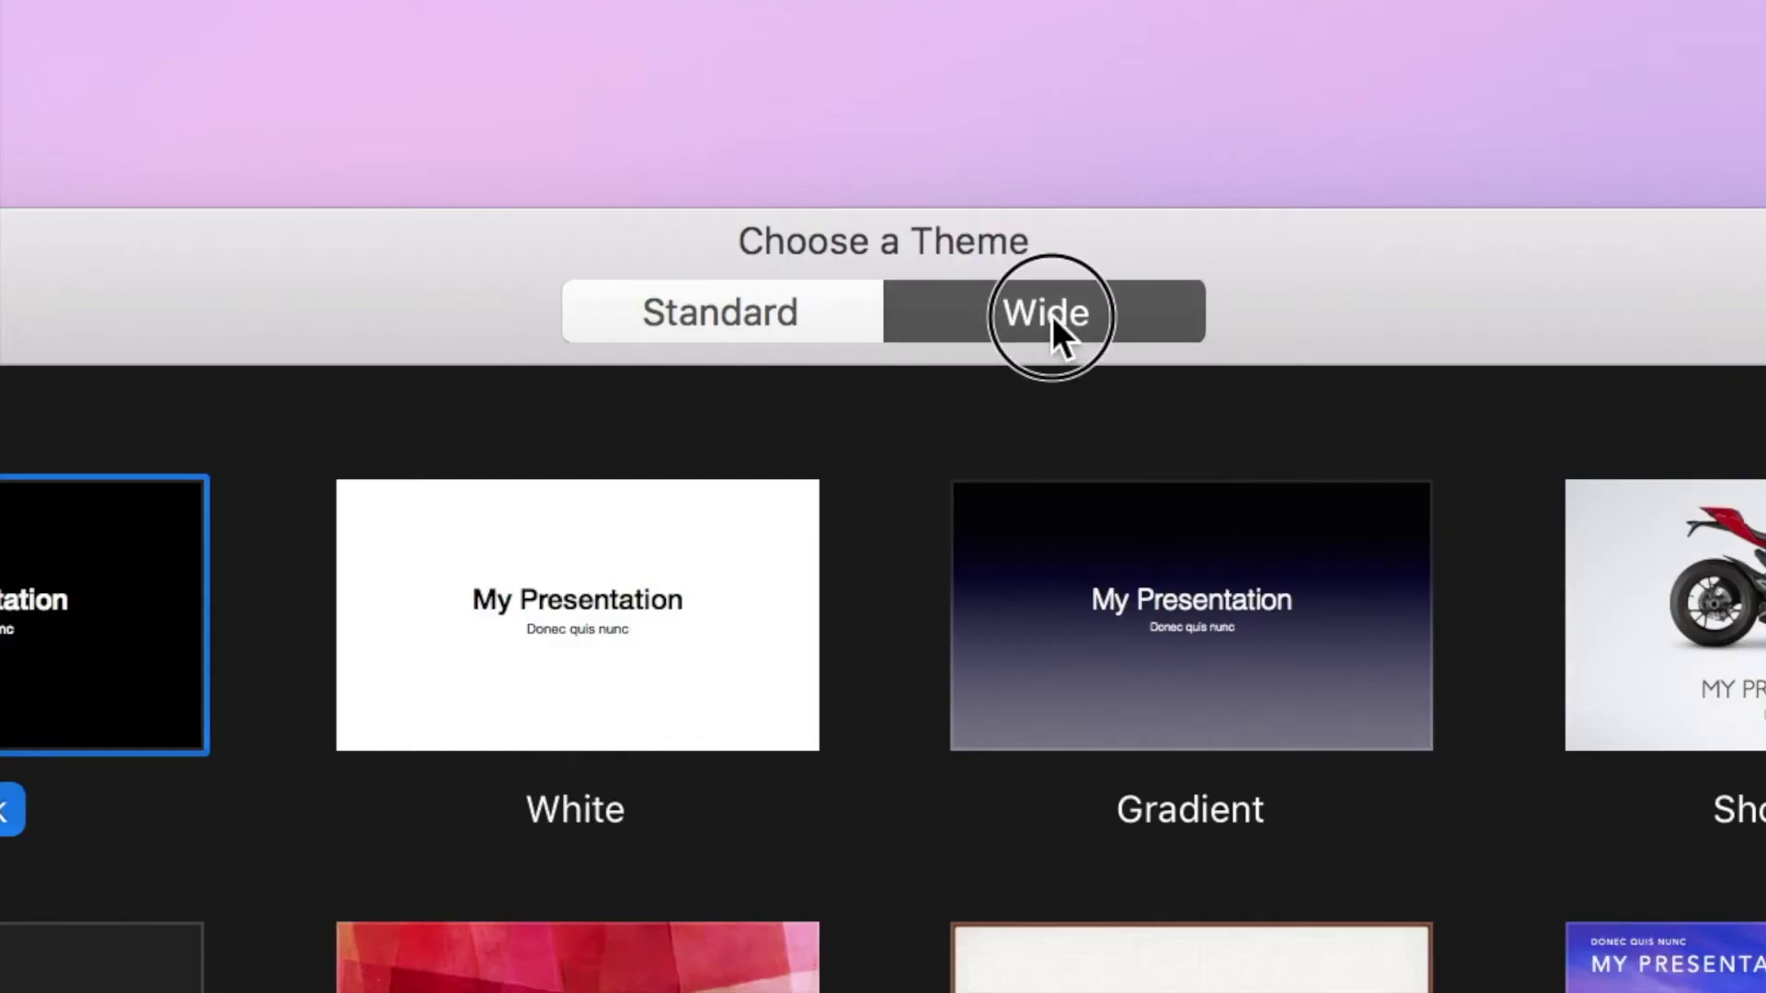
left_click(706, 587)
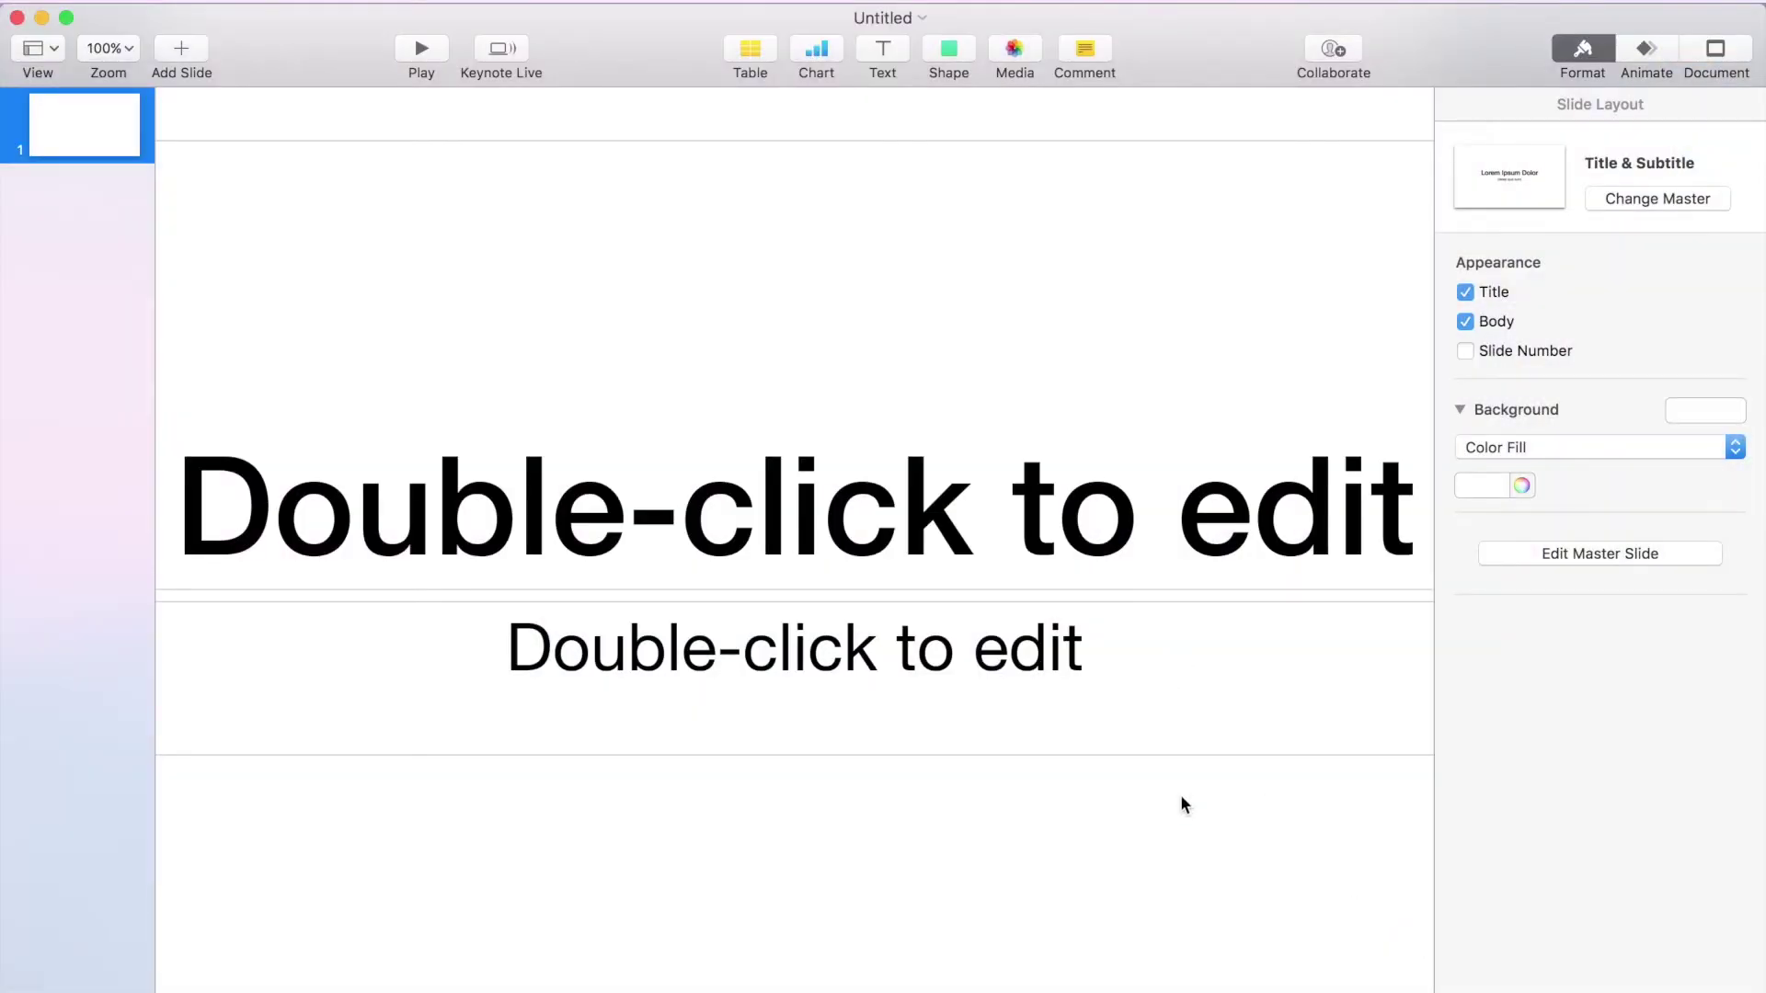
left_click(1210, 749)
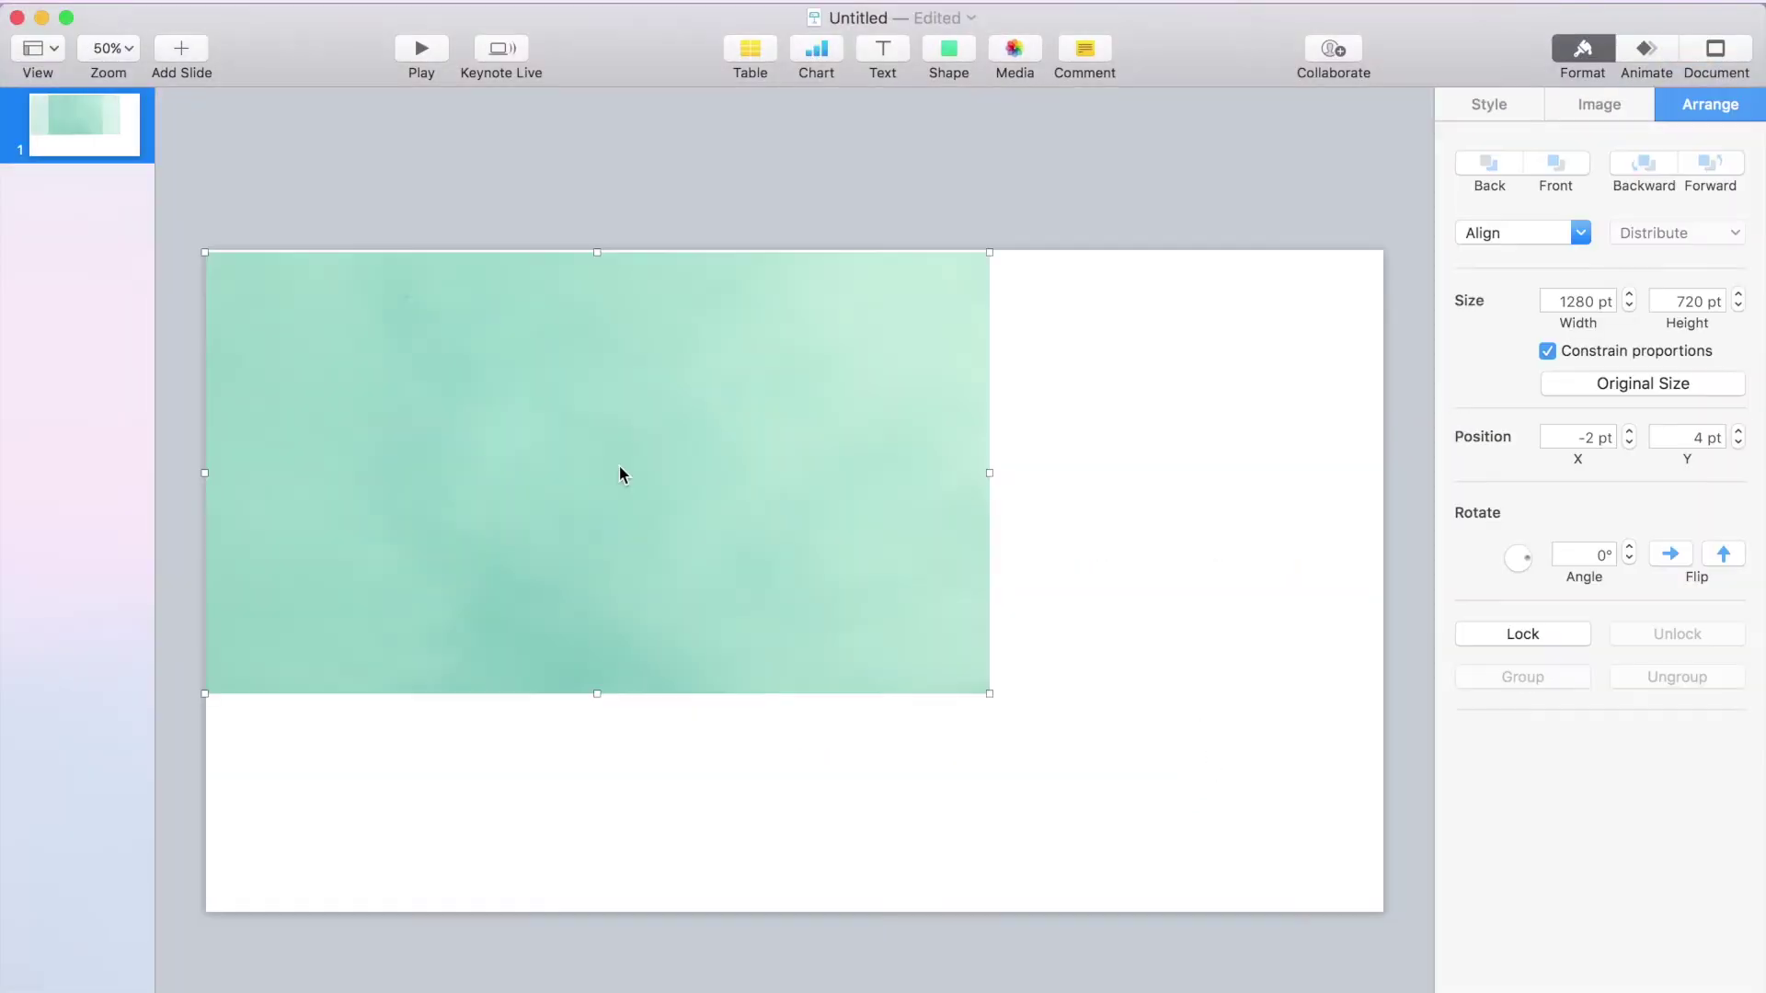
left_click_drag(620, 465, 620, 457)
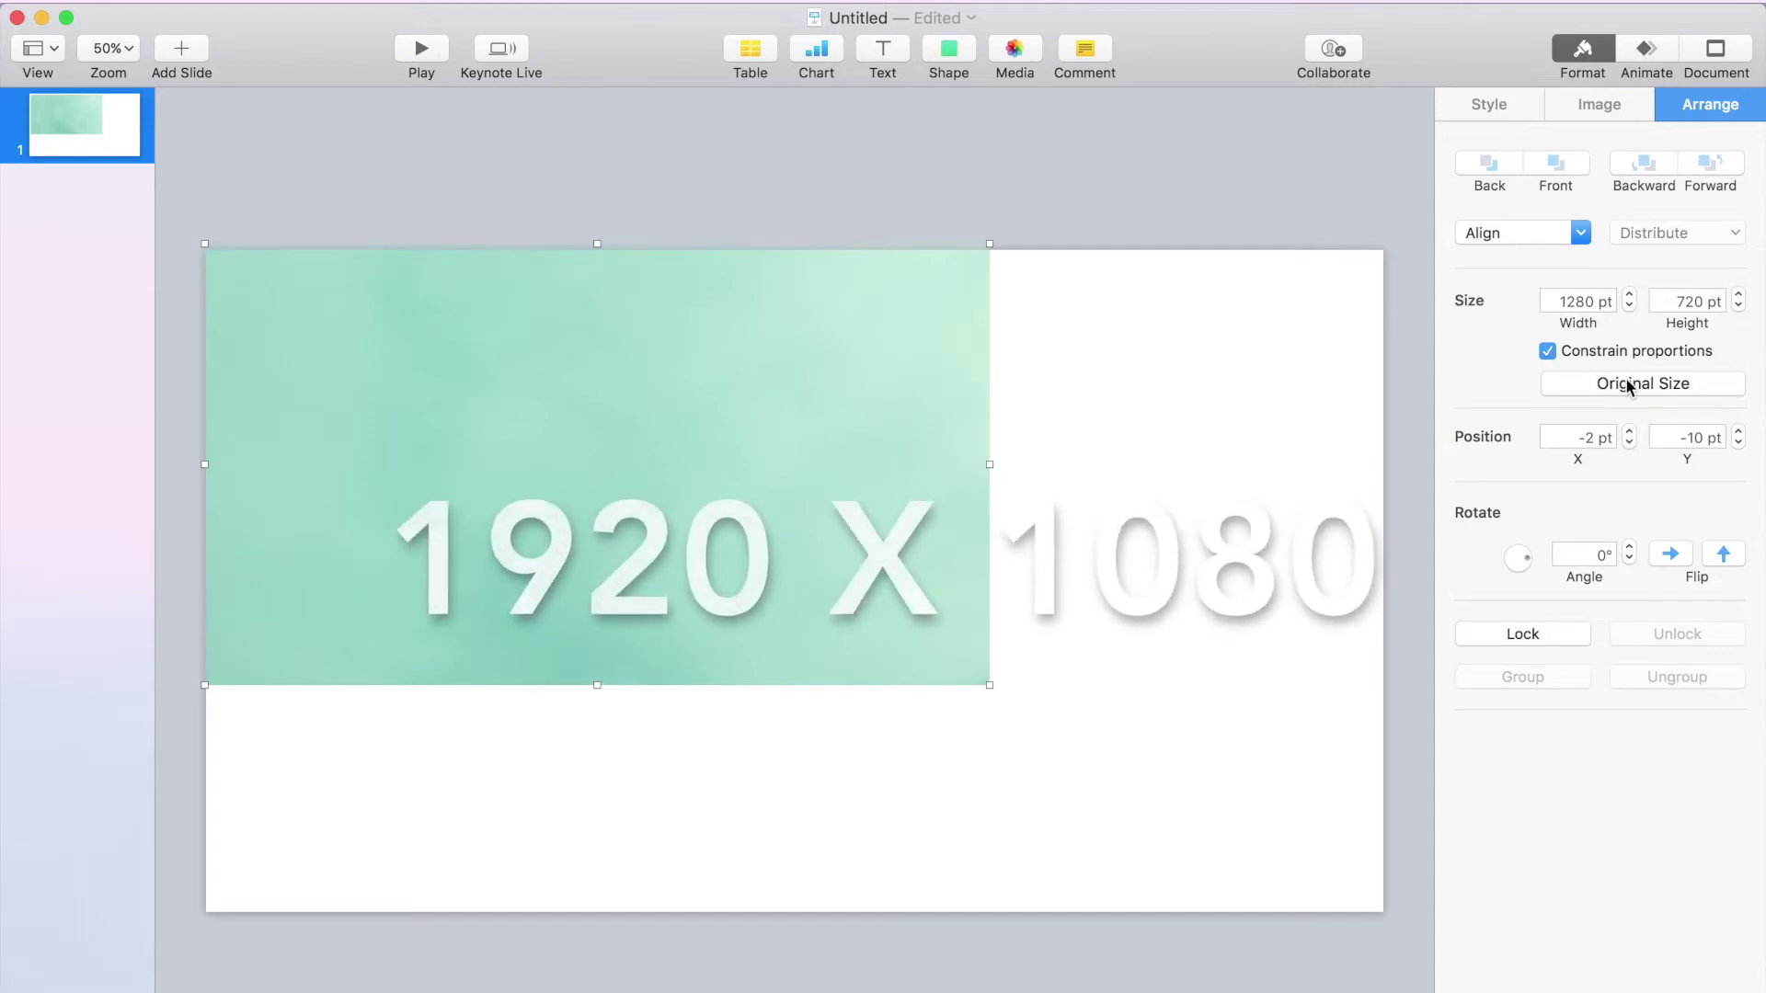
left_click_drag(990, 687, 1371, 923)
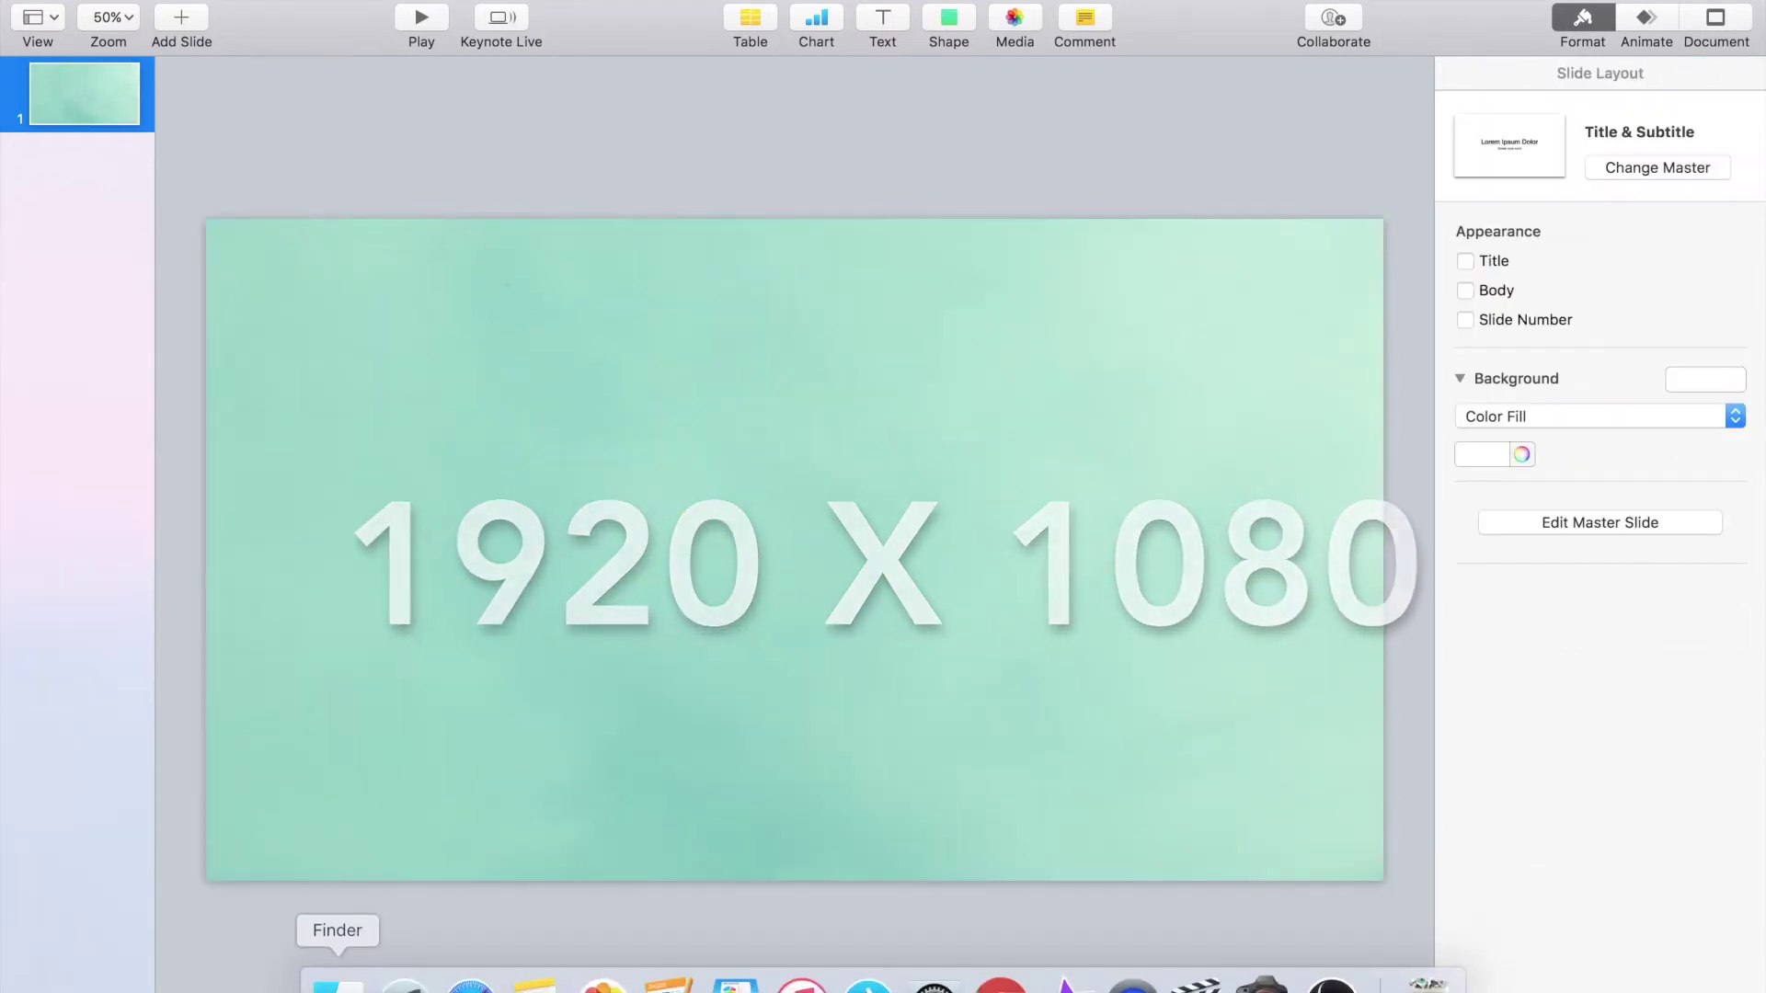
Step: Drag the Twitter, Instagram and Facebook logos from Finder onto the slide
left_click(339, 977)
left_click_drag(733, 143, 1146, 477)
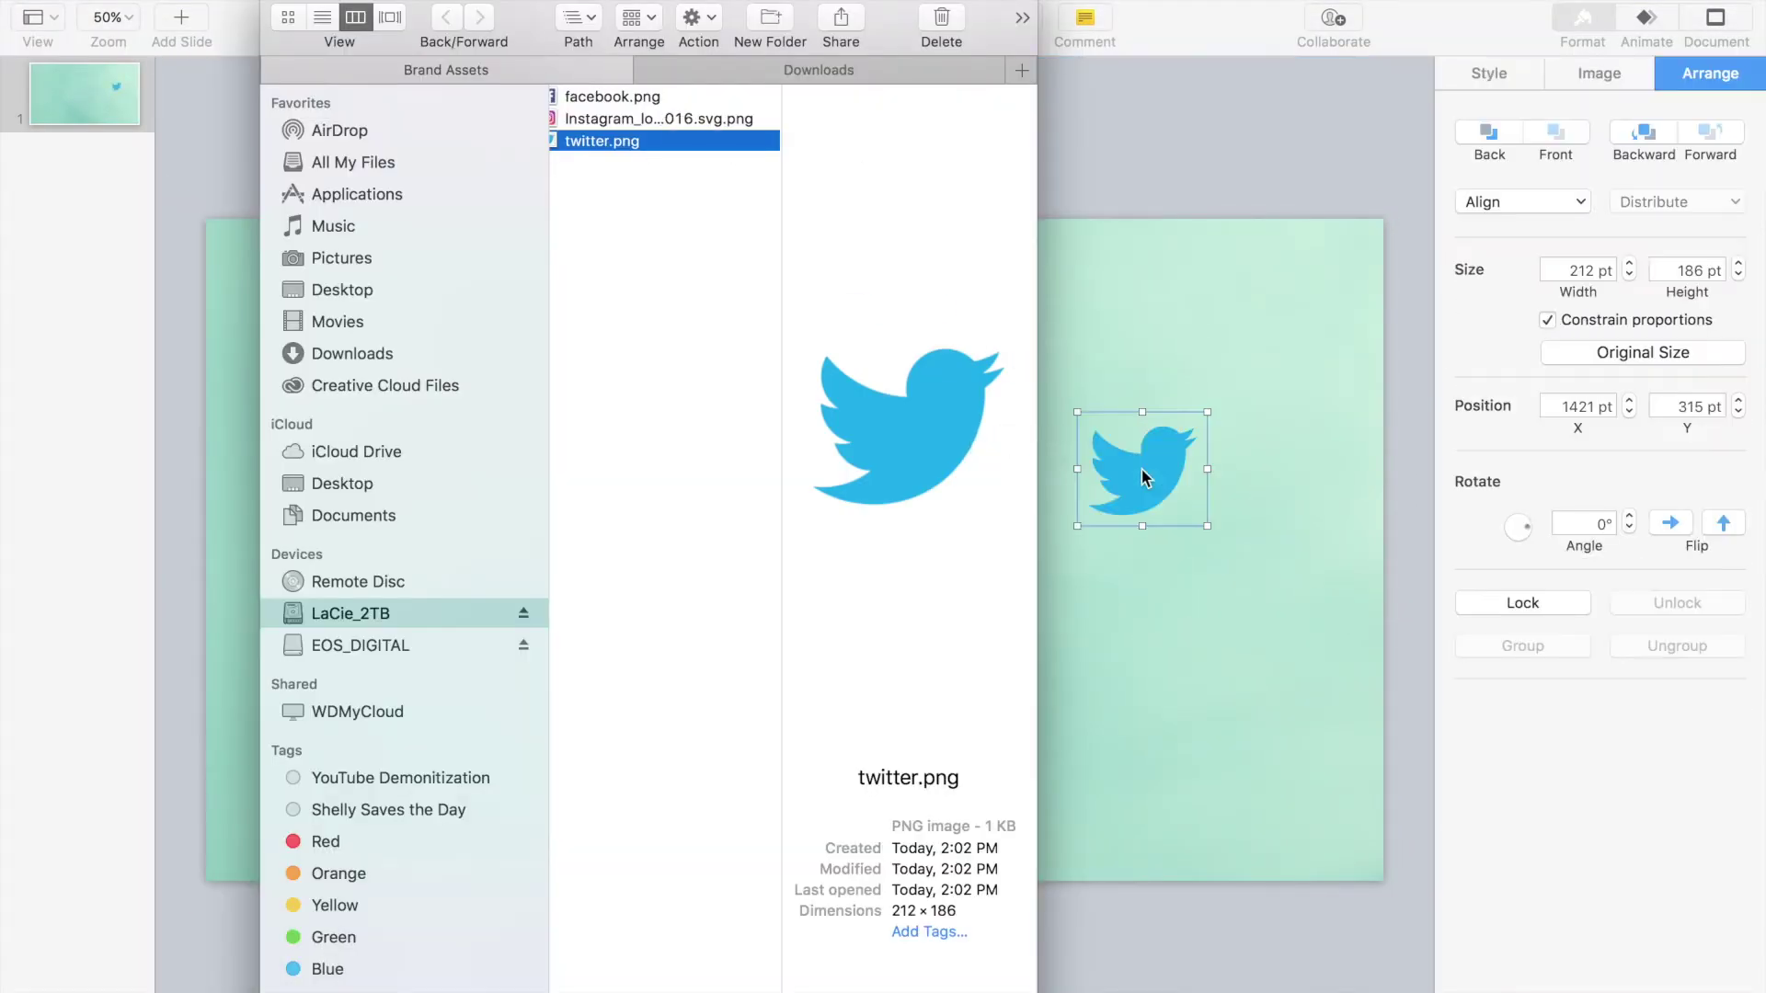
left_click_drag(664, 126, 1168, 322)
left_click_drag(631, 100, 644, 609)
key("super+h")
Step: Move and shrink the Facebook, Instagram and Twitter logos into a column at the left edge
left_click_drag(870, 210, 386, 671)
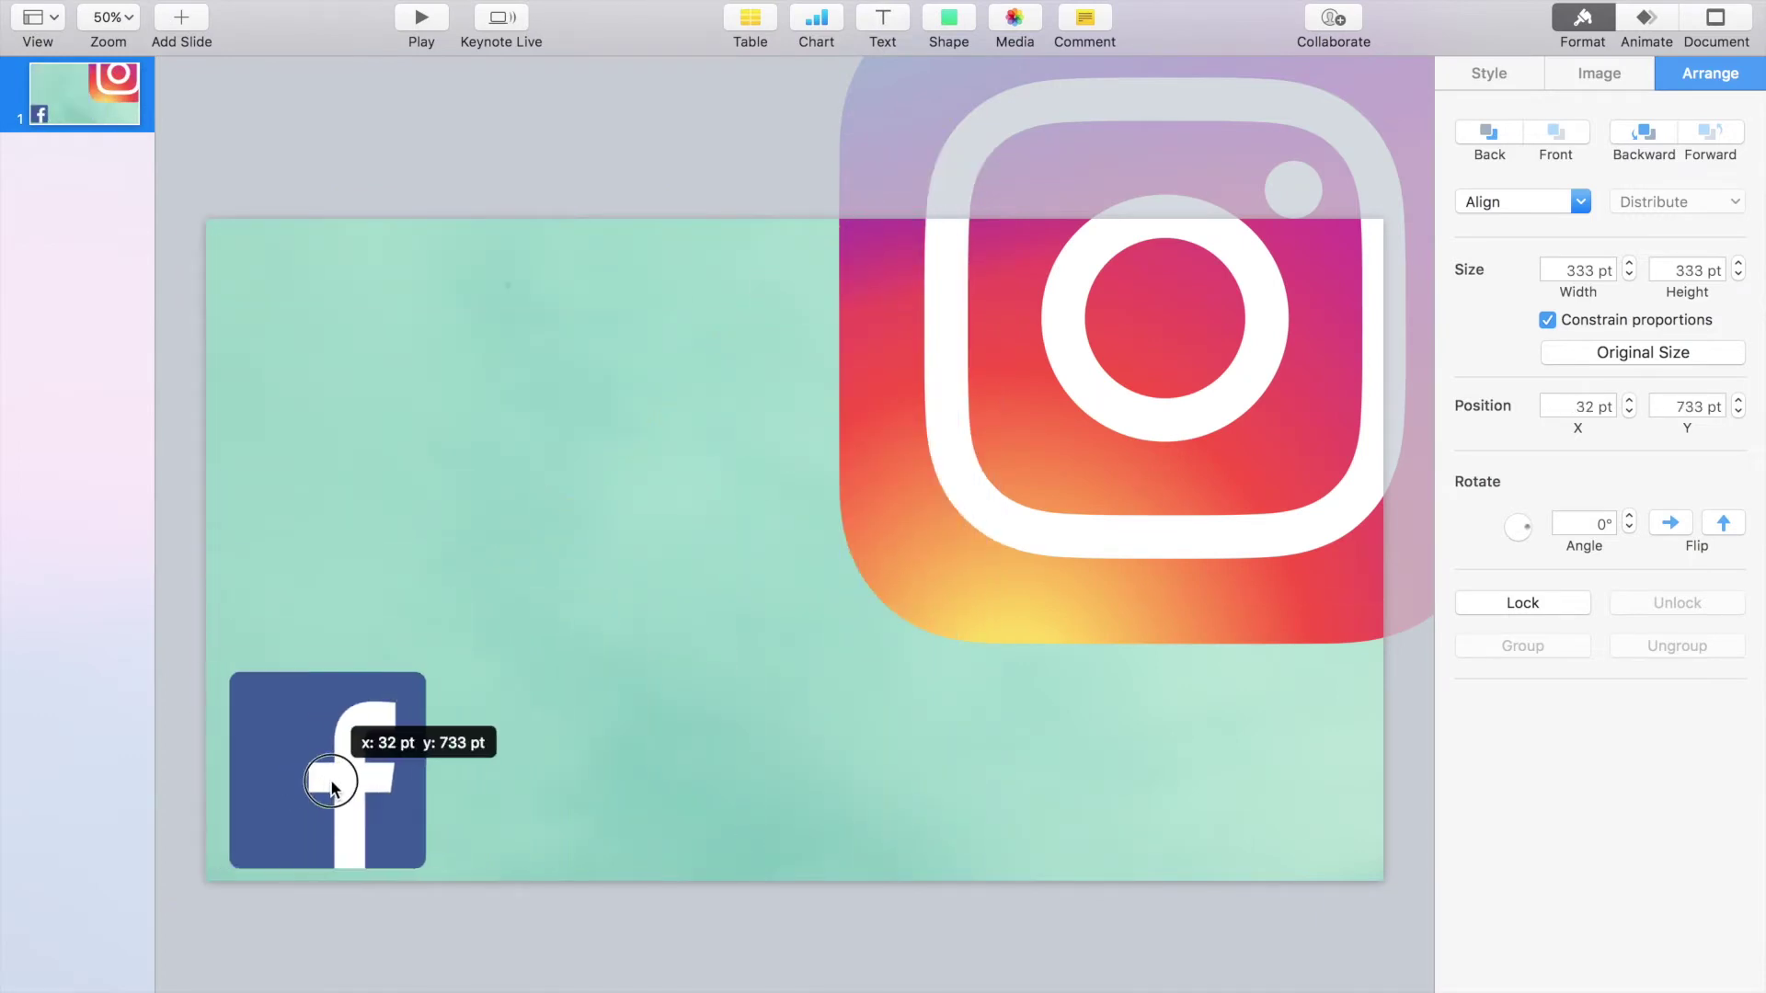
left_click_drag(1055, 449, 586, 669)
left_click_drag(372, 201, 742, 572)
left_click_drag(932, 720, 407, 511)
left_click_drag(505, 363, 426, 440)
left_click_drag(1141, 469, 331, 345)
left_click_drag(375, 398, 432, 431)
left_click_drag(343, 366, 324, 352)
Step: Fine-tune the logos, sizing Instagram to about 300 pt and aligning the Twitter bird with the others
left_click(801, 530)
left_click(411, 863)
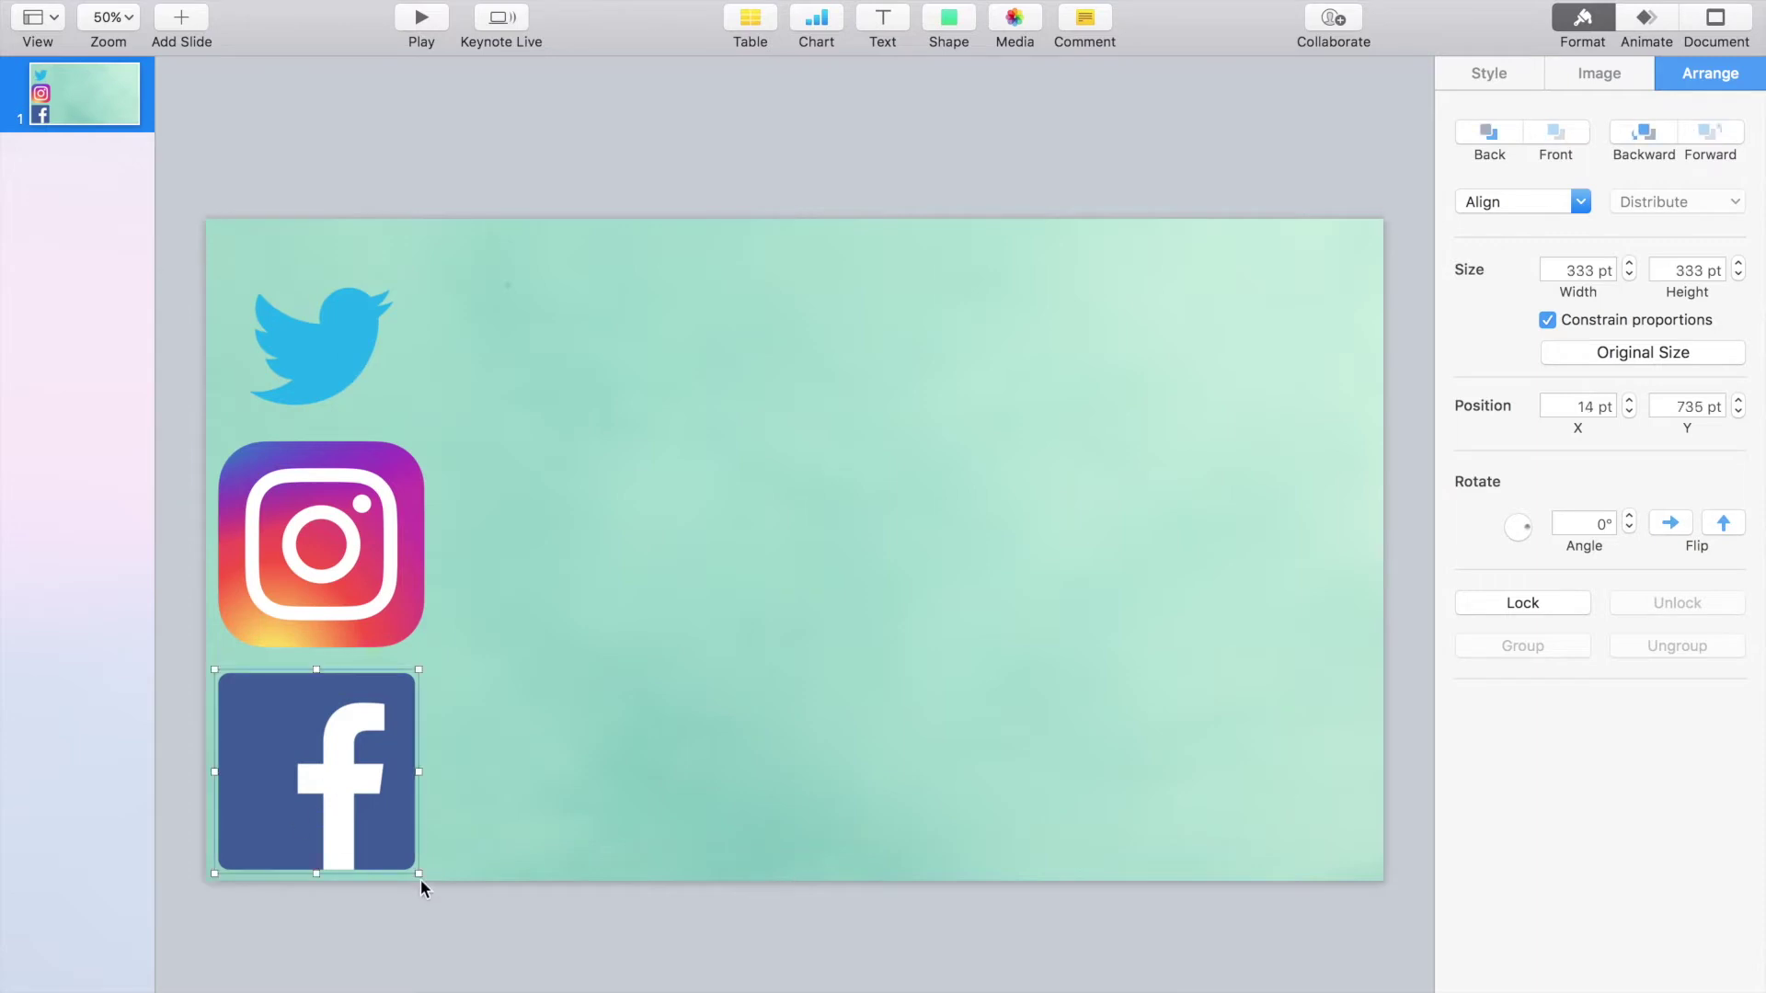
left_click_drag(414, 869, 384, 838)
left_click(416, 640)
left_click_drag(424, 647, 395, 627)
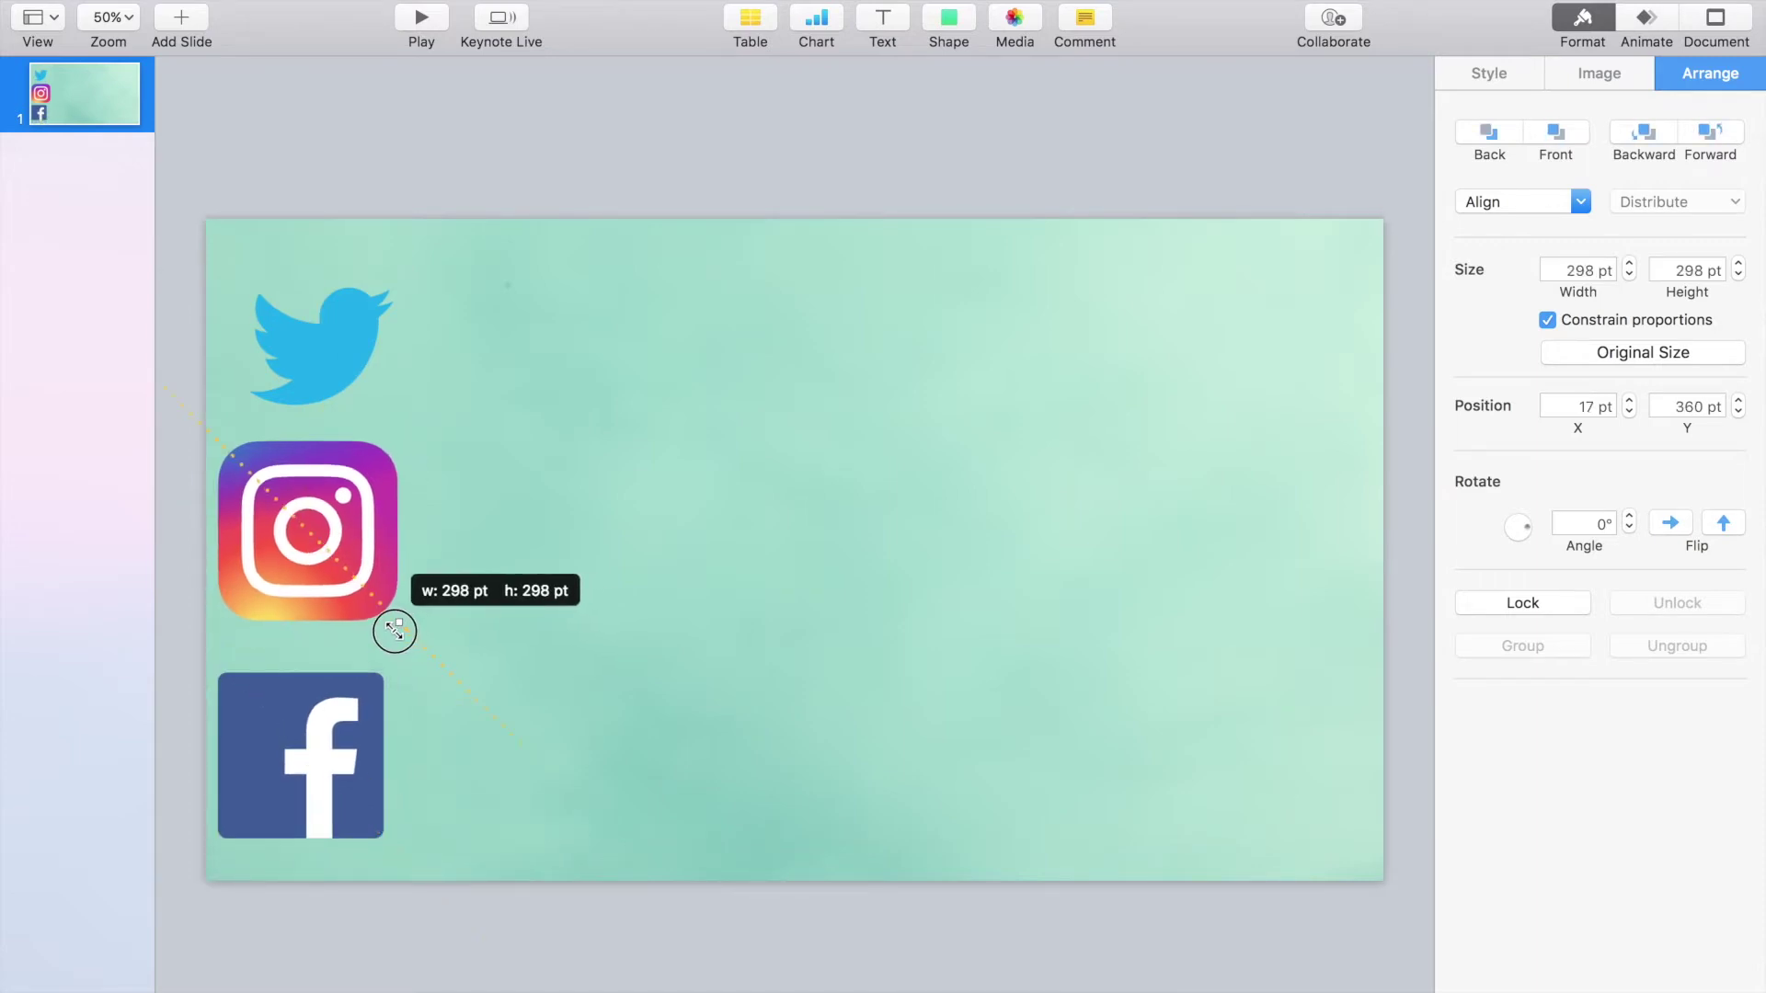
left_click_drag(313, 533, 304, 546)
left_click(683, 462)
left_click(304, 542)
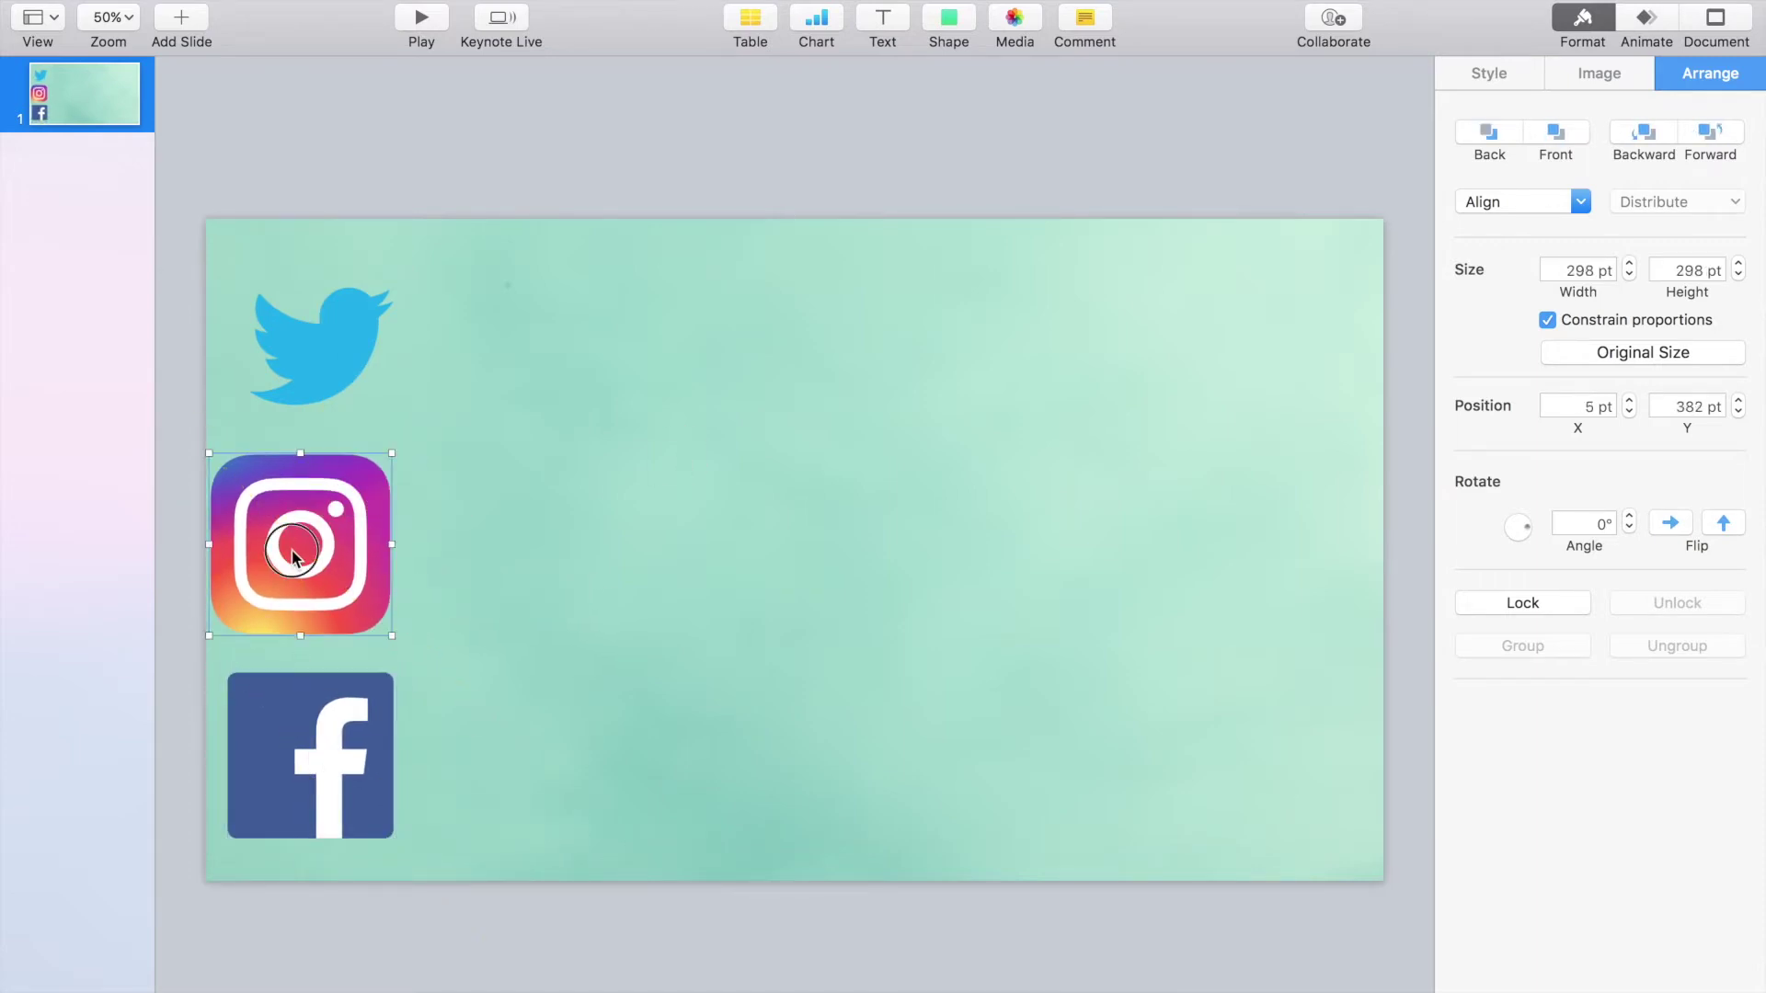
left_click_drag(322, 343, 295, 331)
left_click(850, 368)
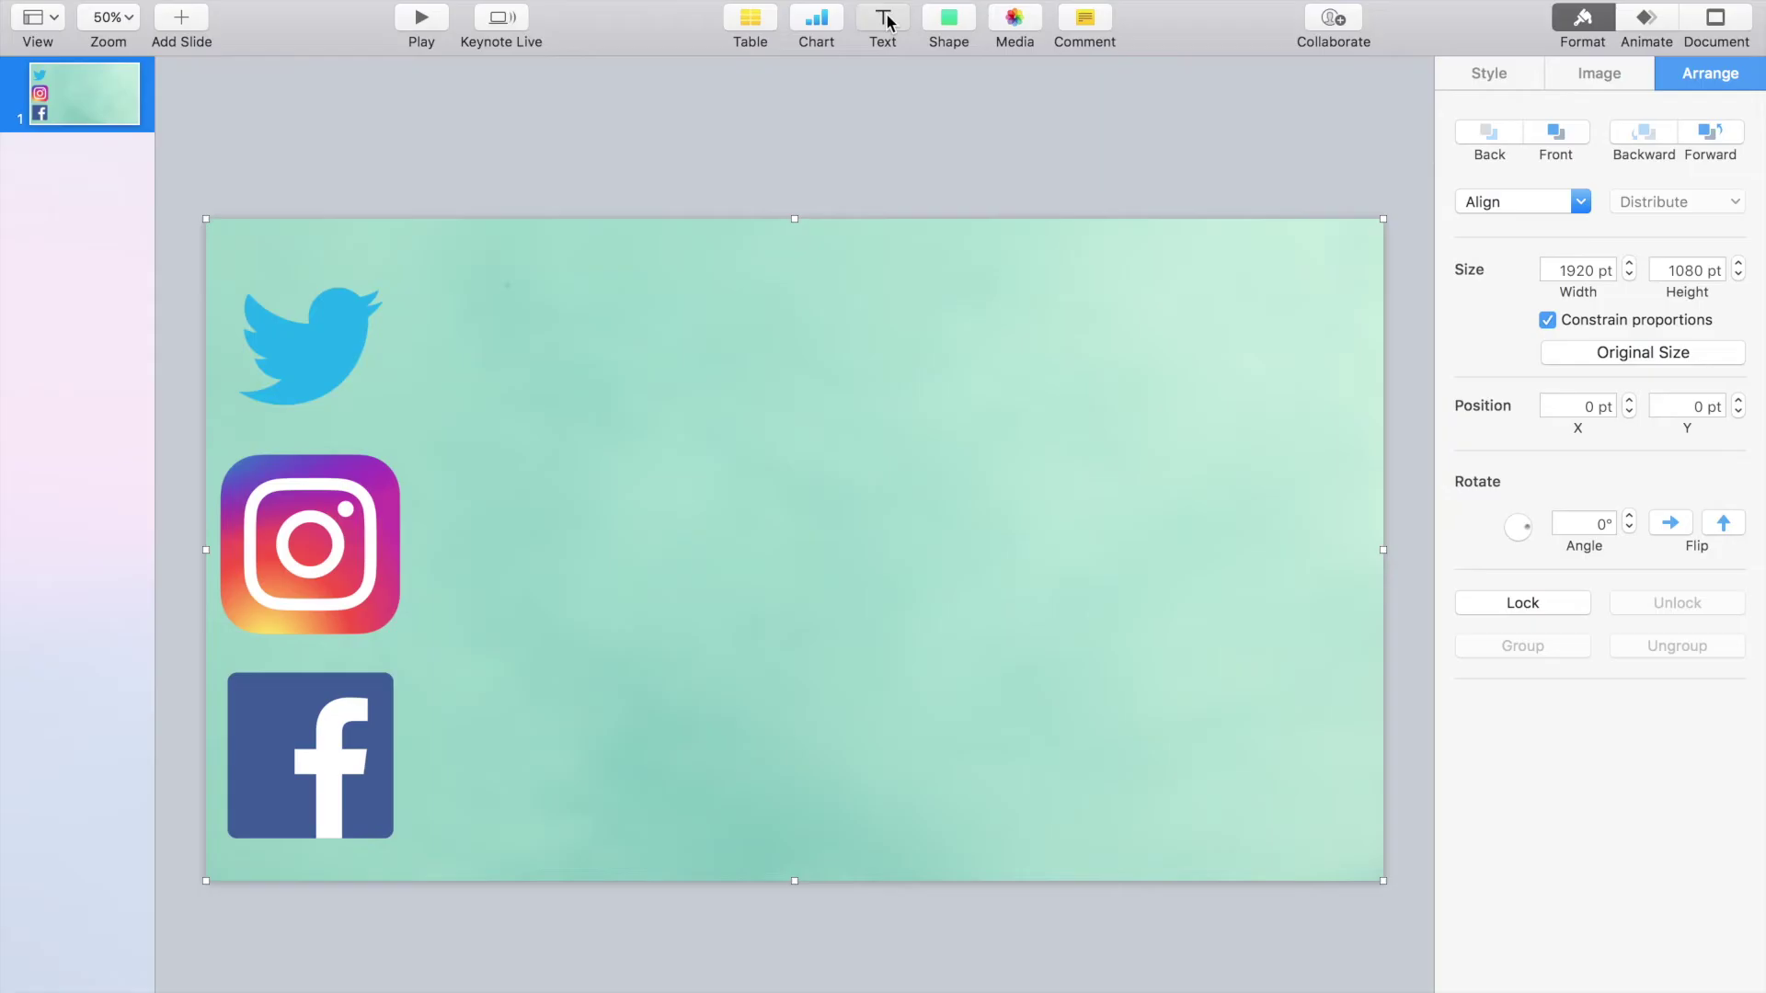
Step: Add a social handle caption beside the Twitter bird and copy it beside the Instagram logo
left_click(837, 153)
left_click_drag(802, 553, 457, 347)
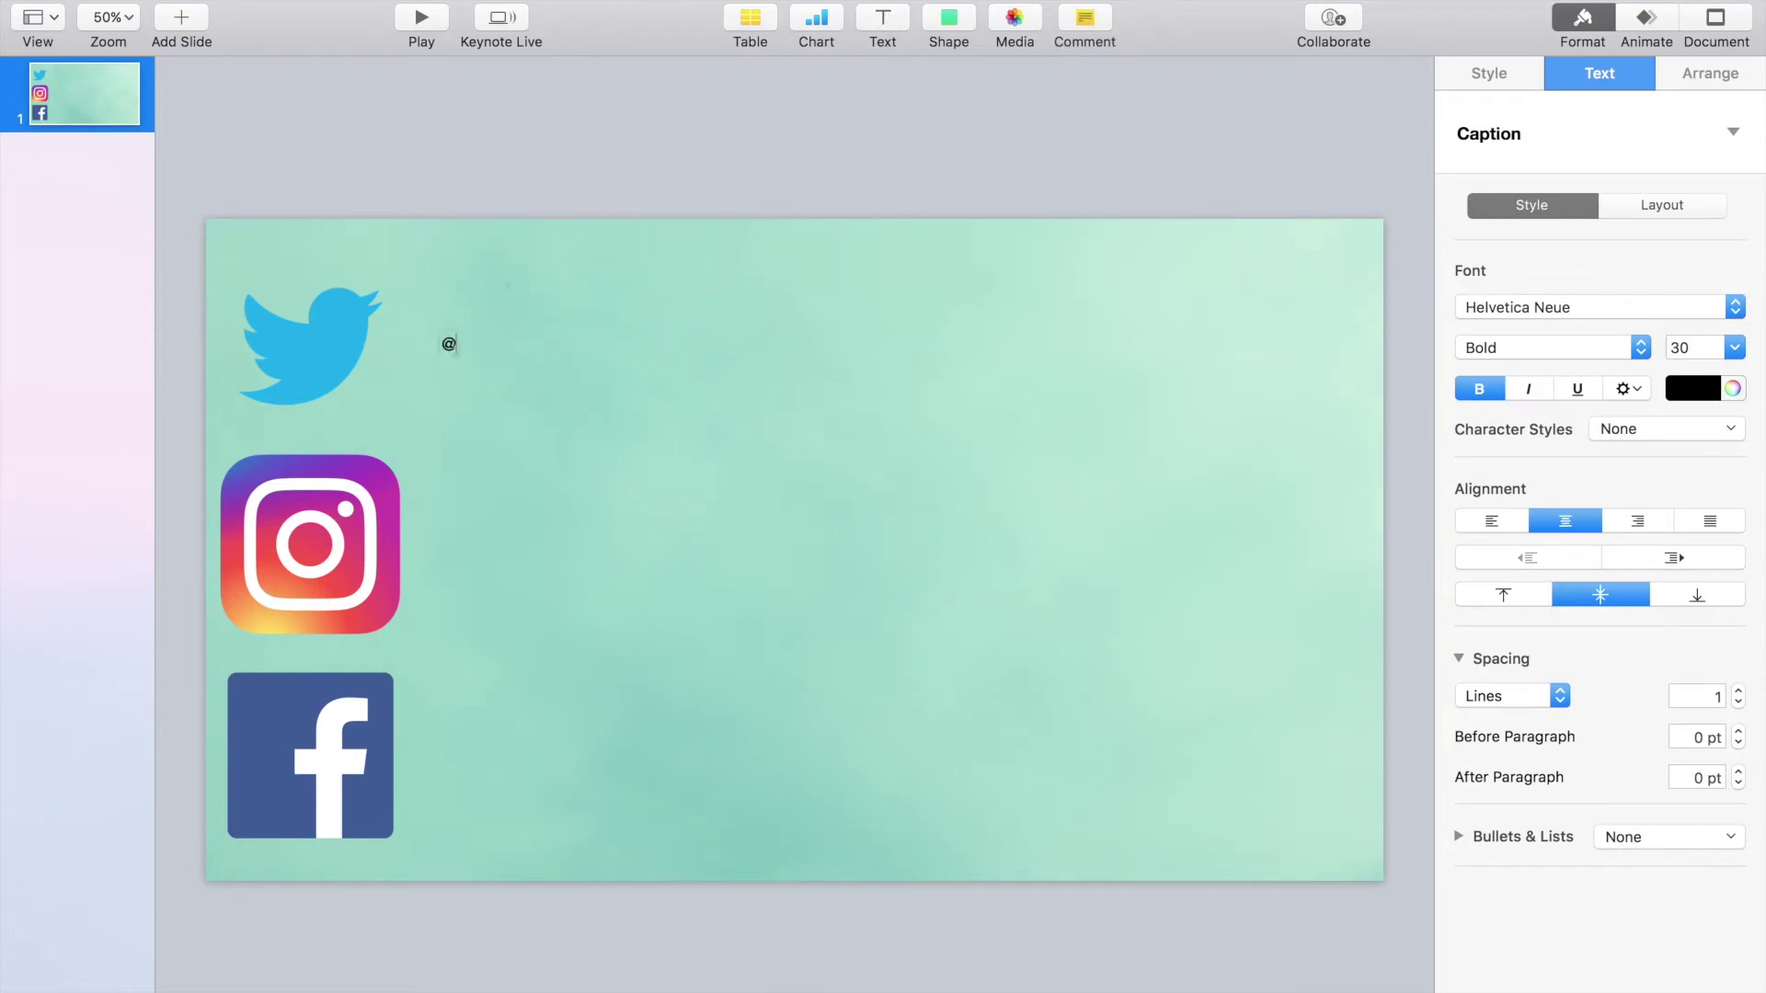
type("@ShellySavesThe")
left_click_drag(522, 344, 376, 345)
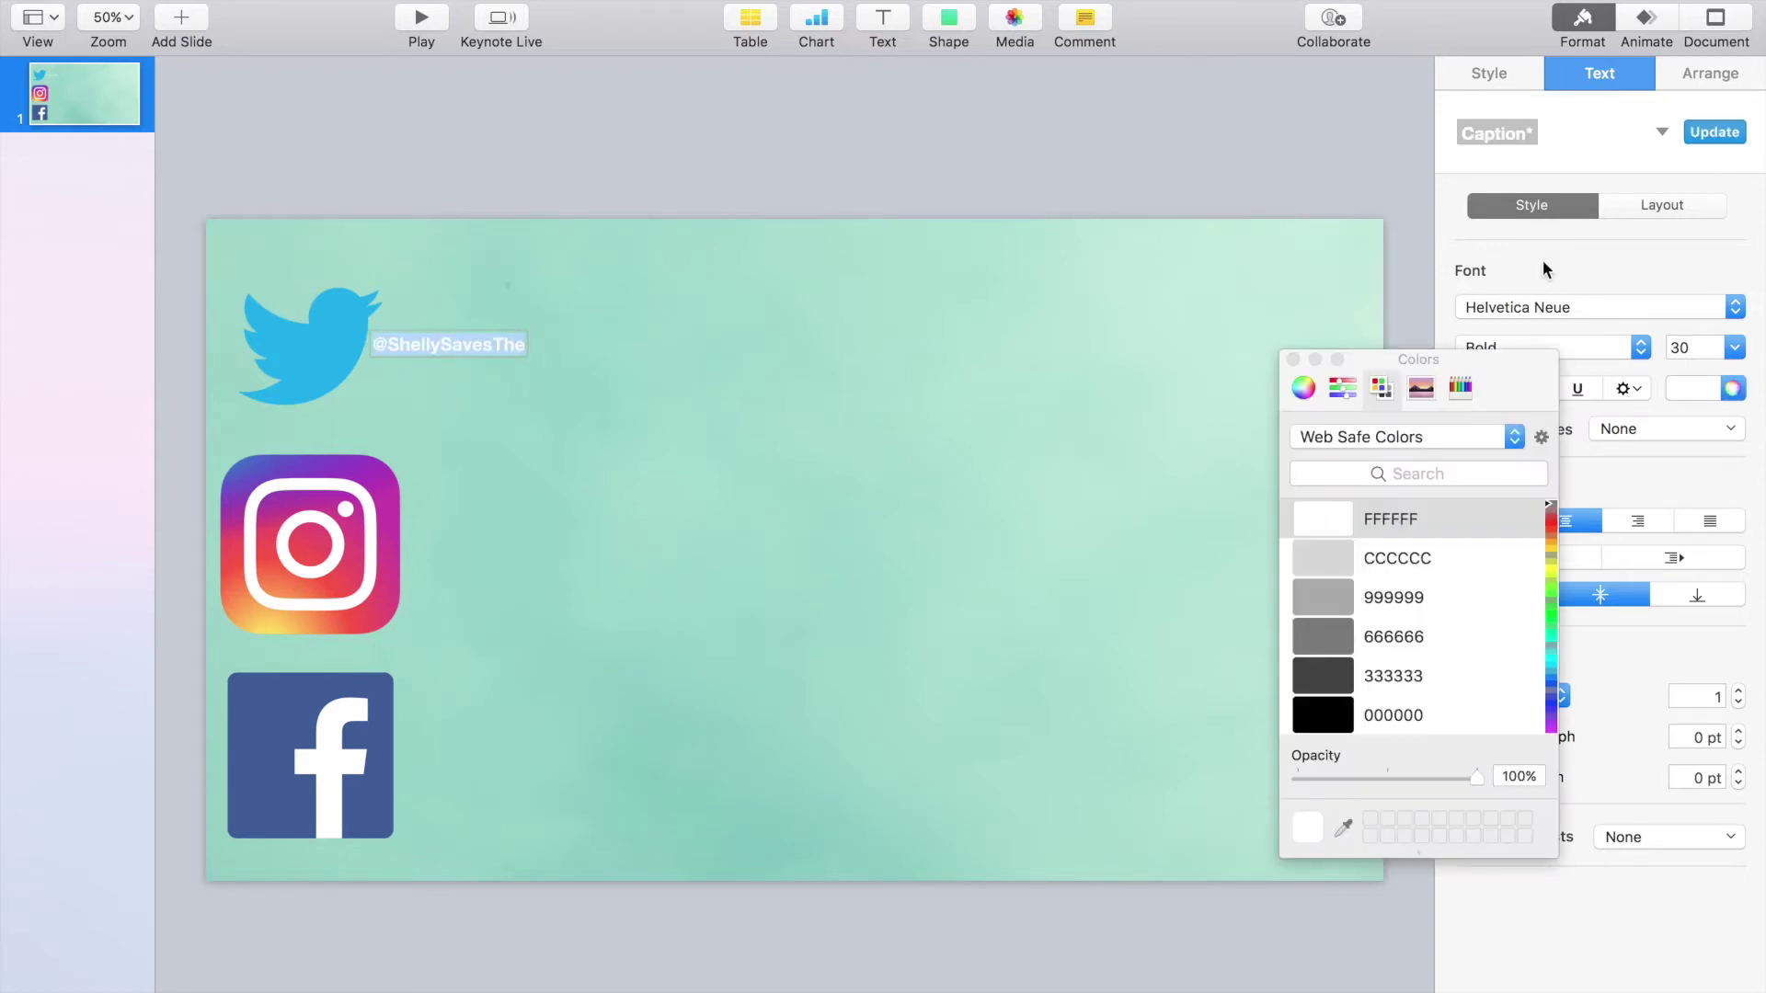
left_click(1293, 359)
left_click_drag(441, 344, 524, 544)
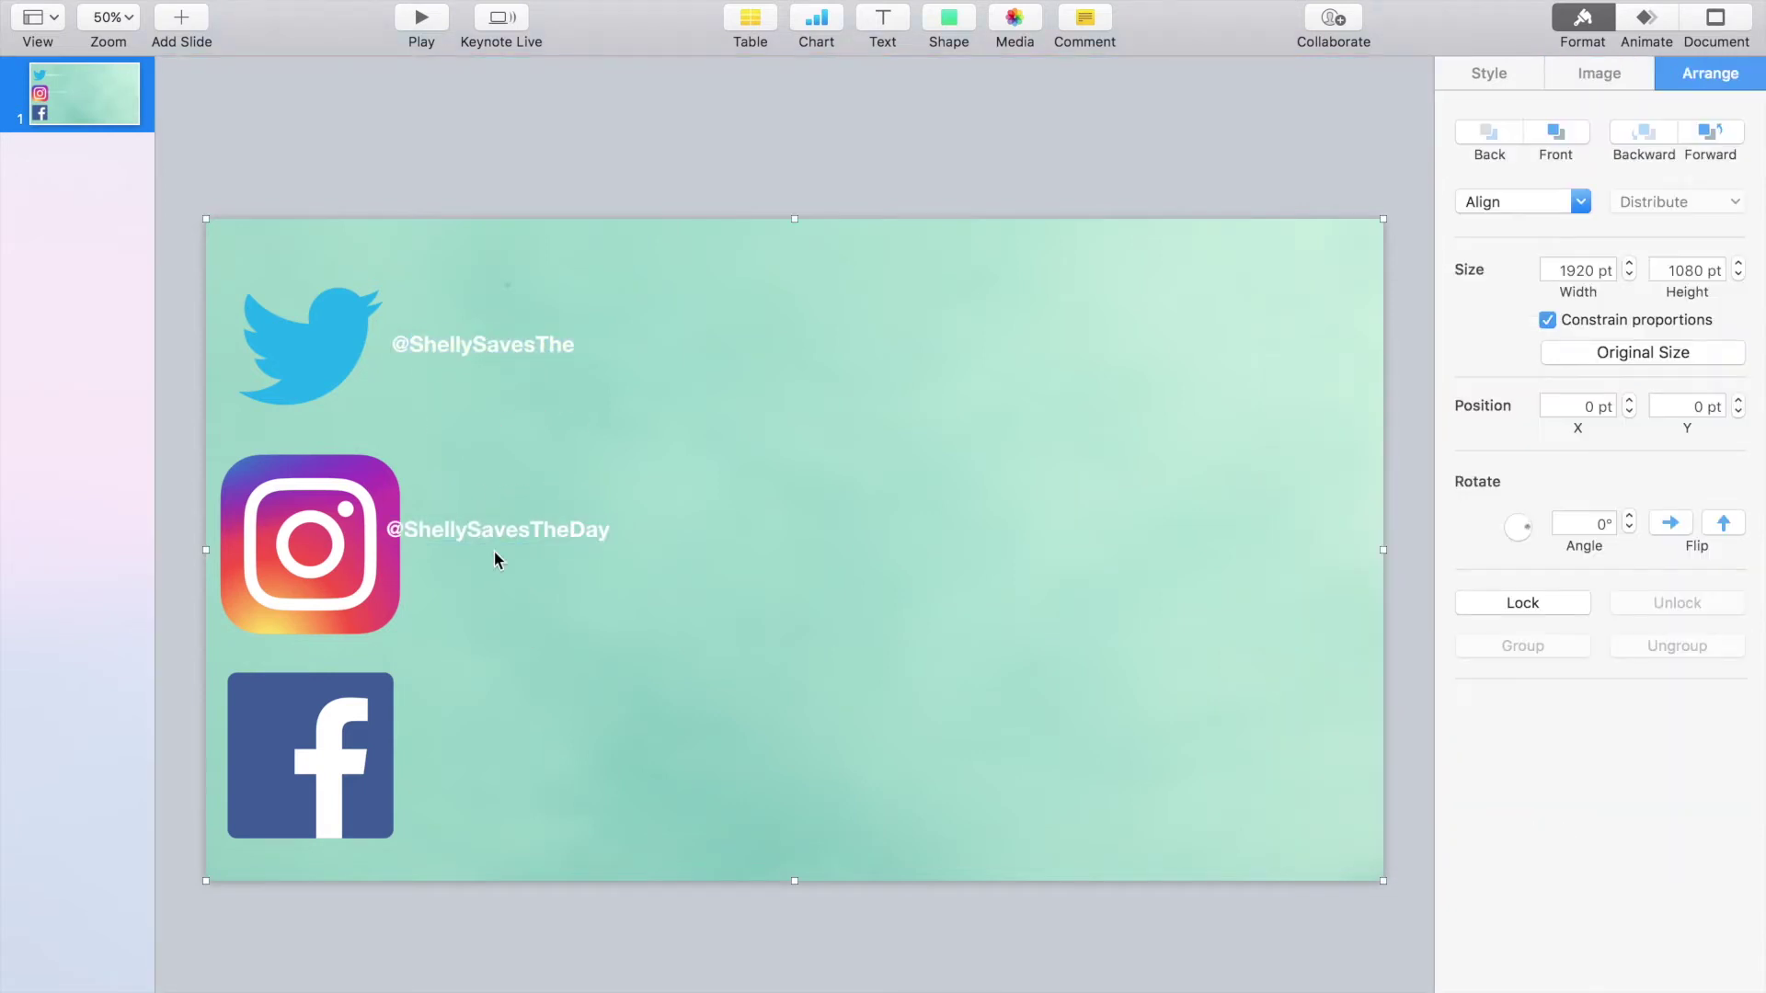
left_click_drag(494, 531, 509, 752)
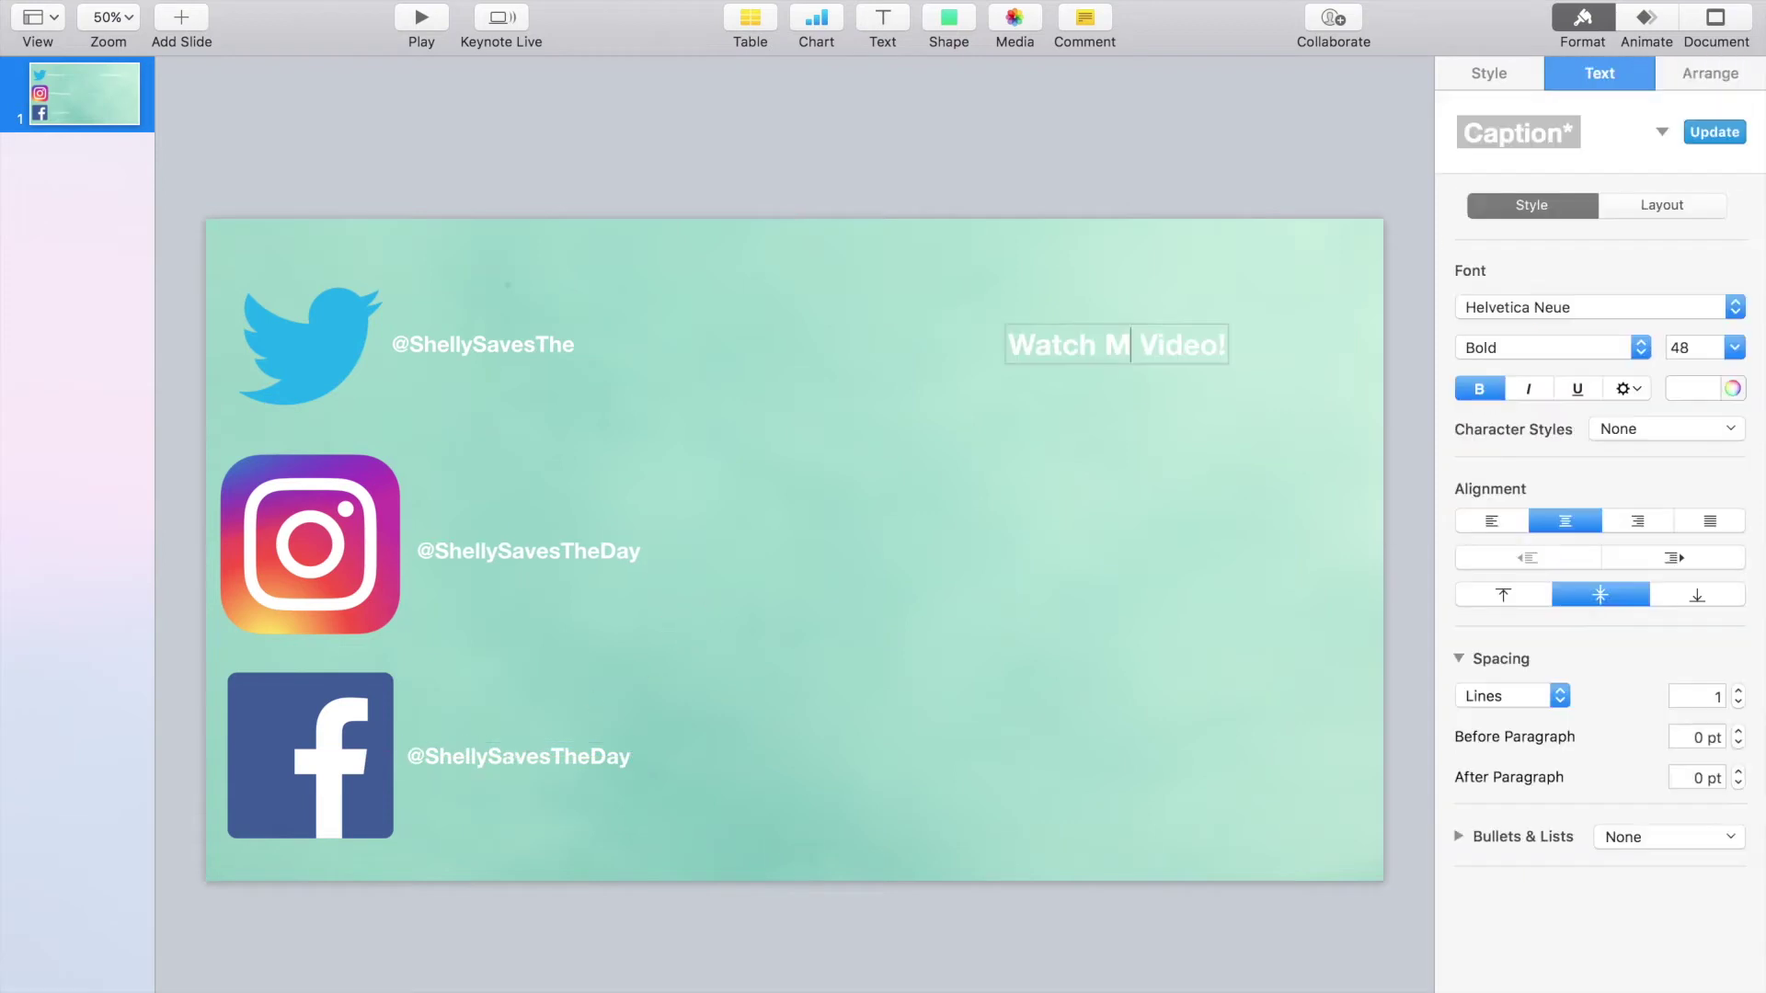
Step: Correct the typo so the heading reads 'Watch More Videos!'
type("oe")
key("BackSpace")
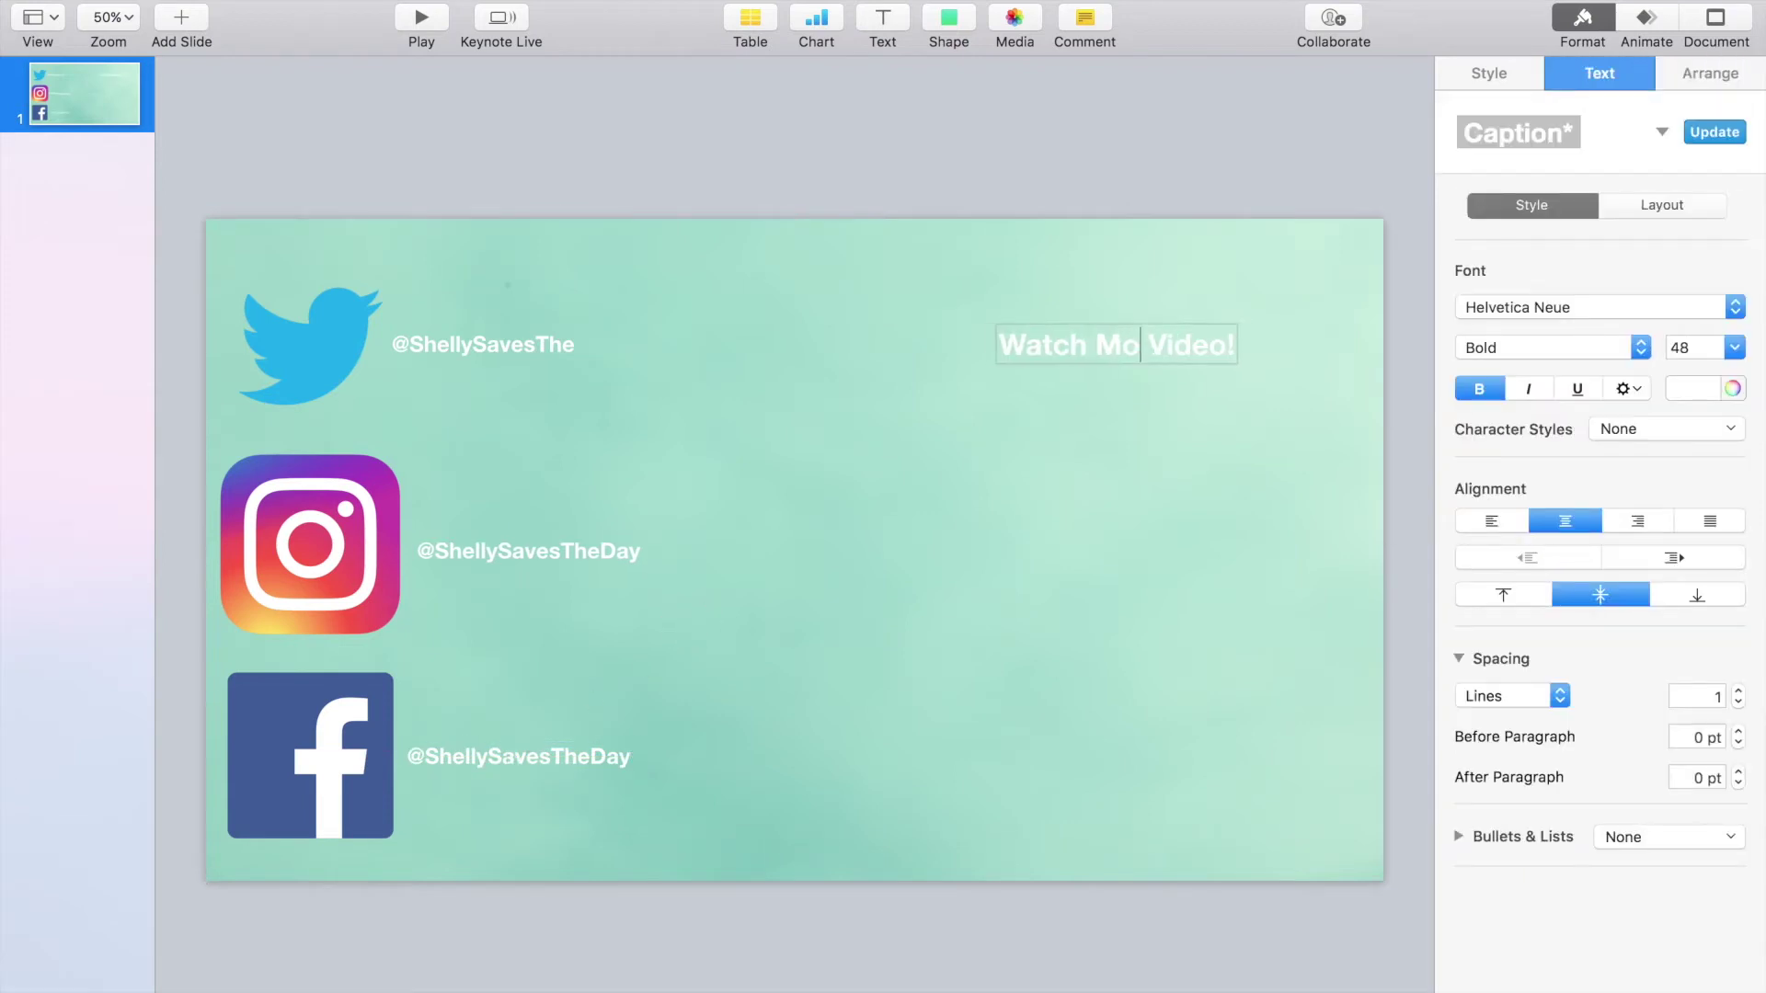
type("re")
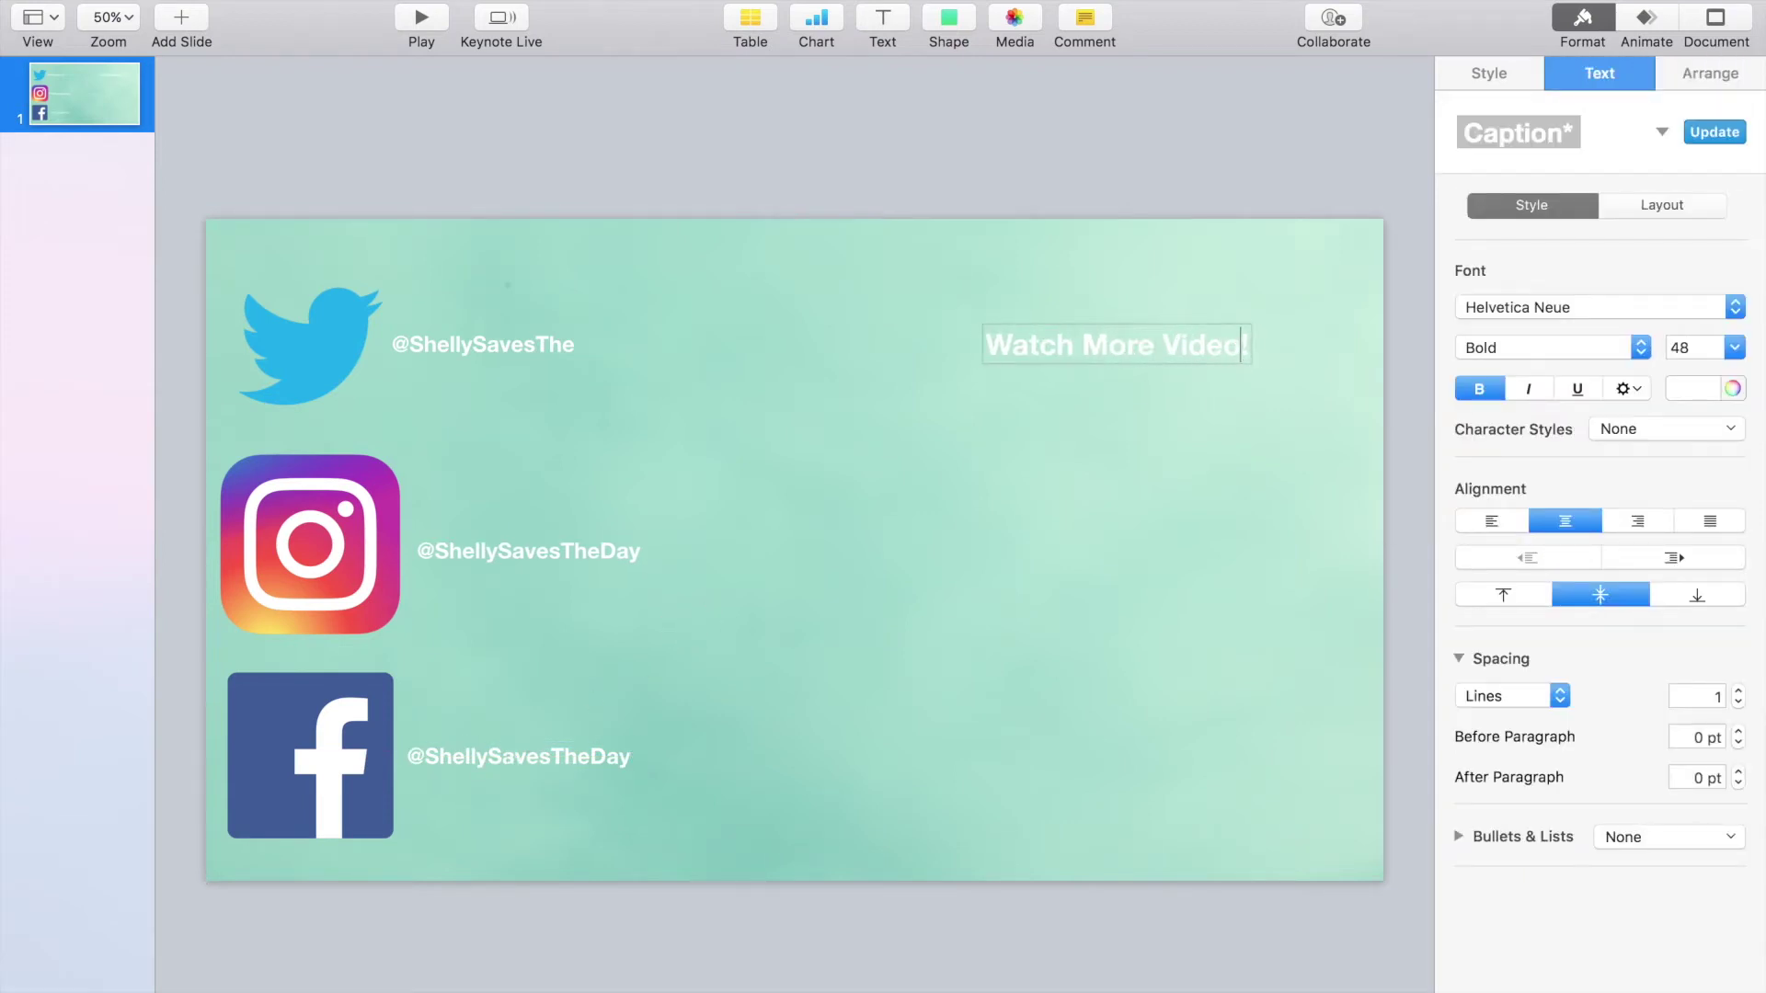
type("s")
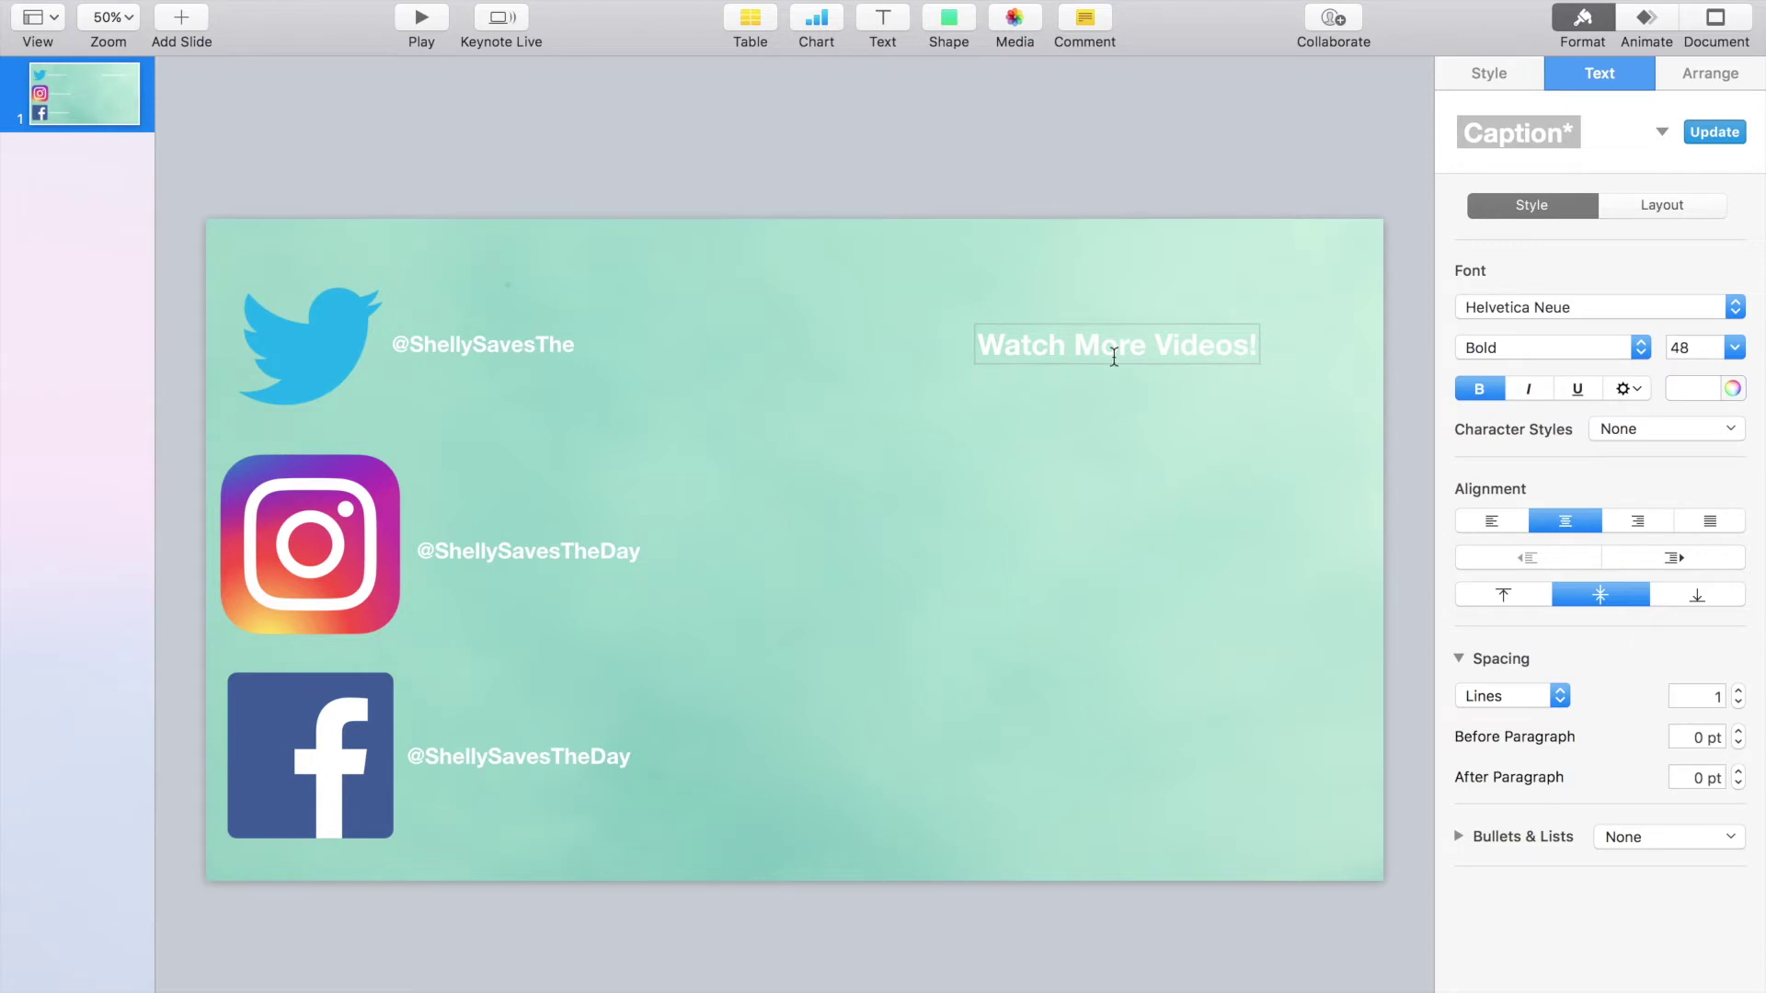
left_click(1108, 425)
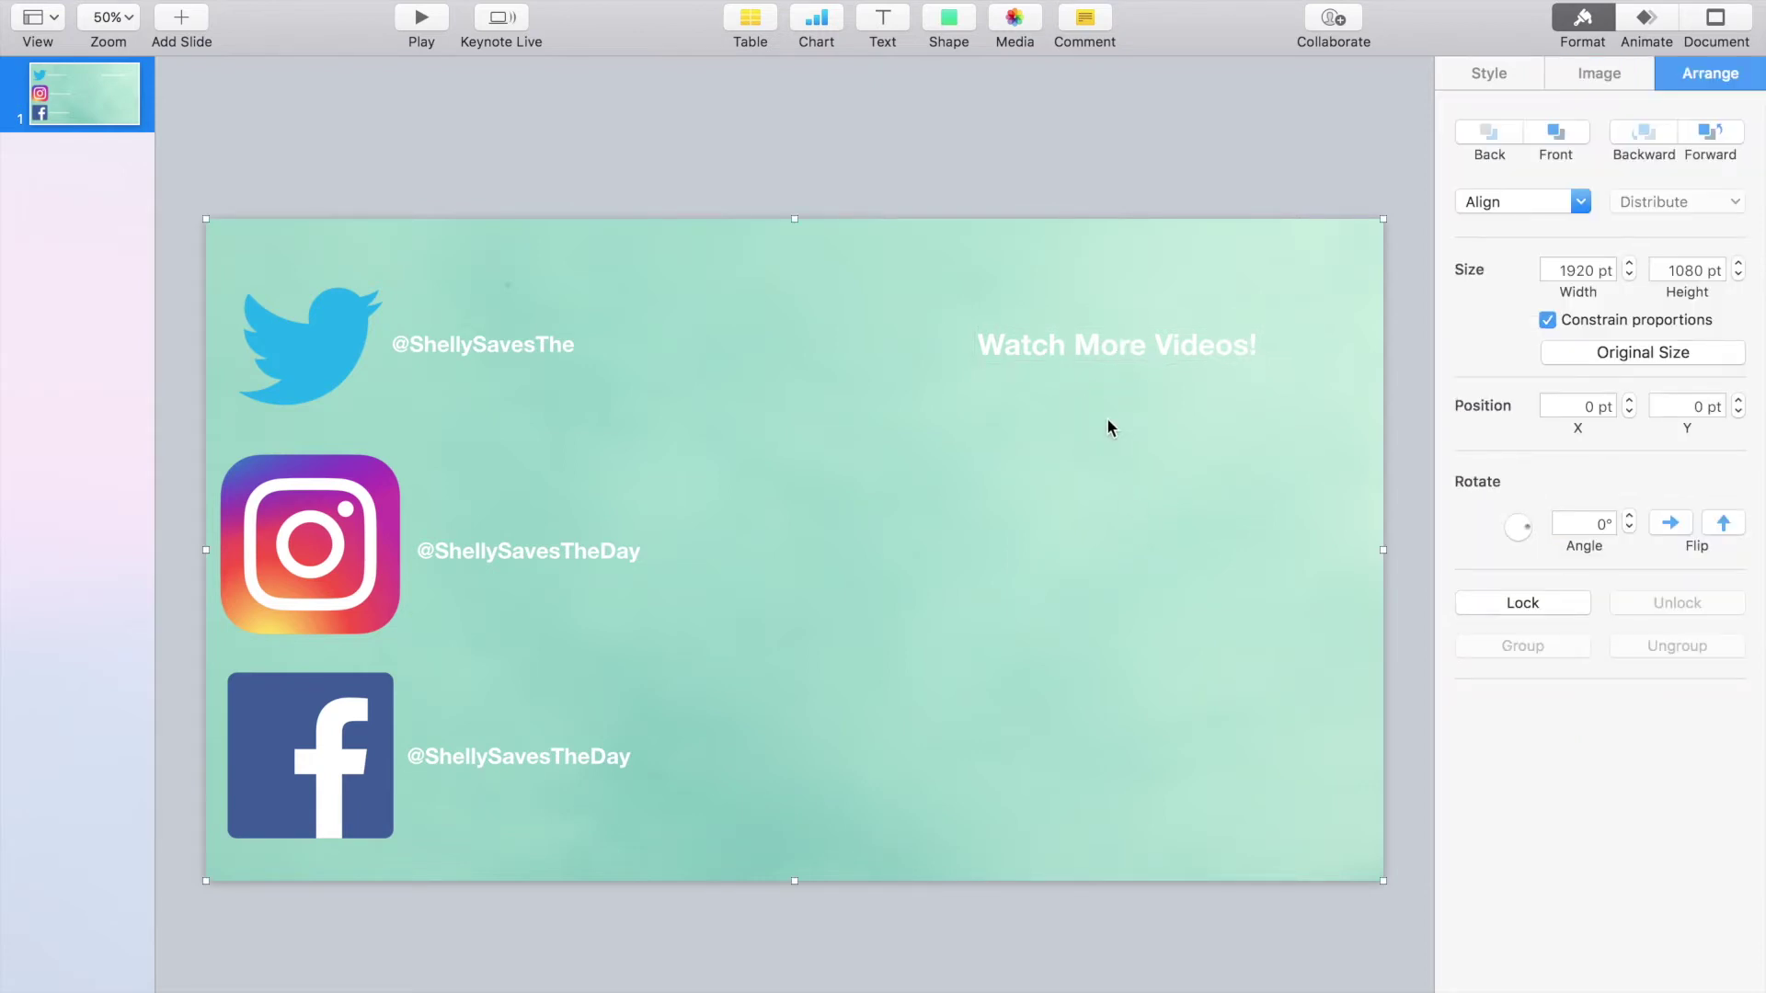
left_click(1146, 350)
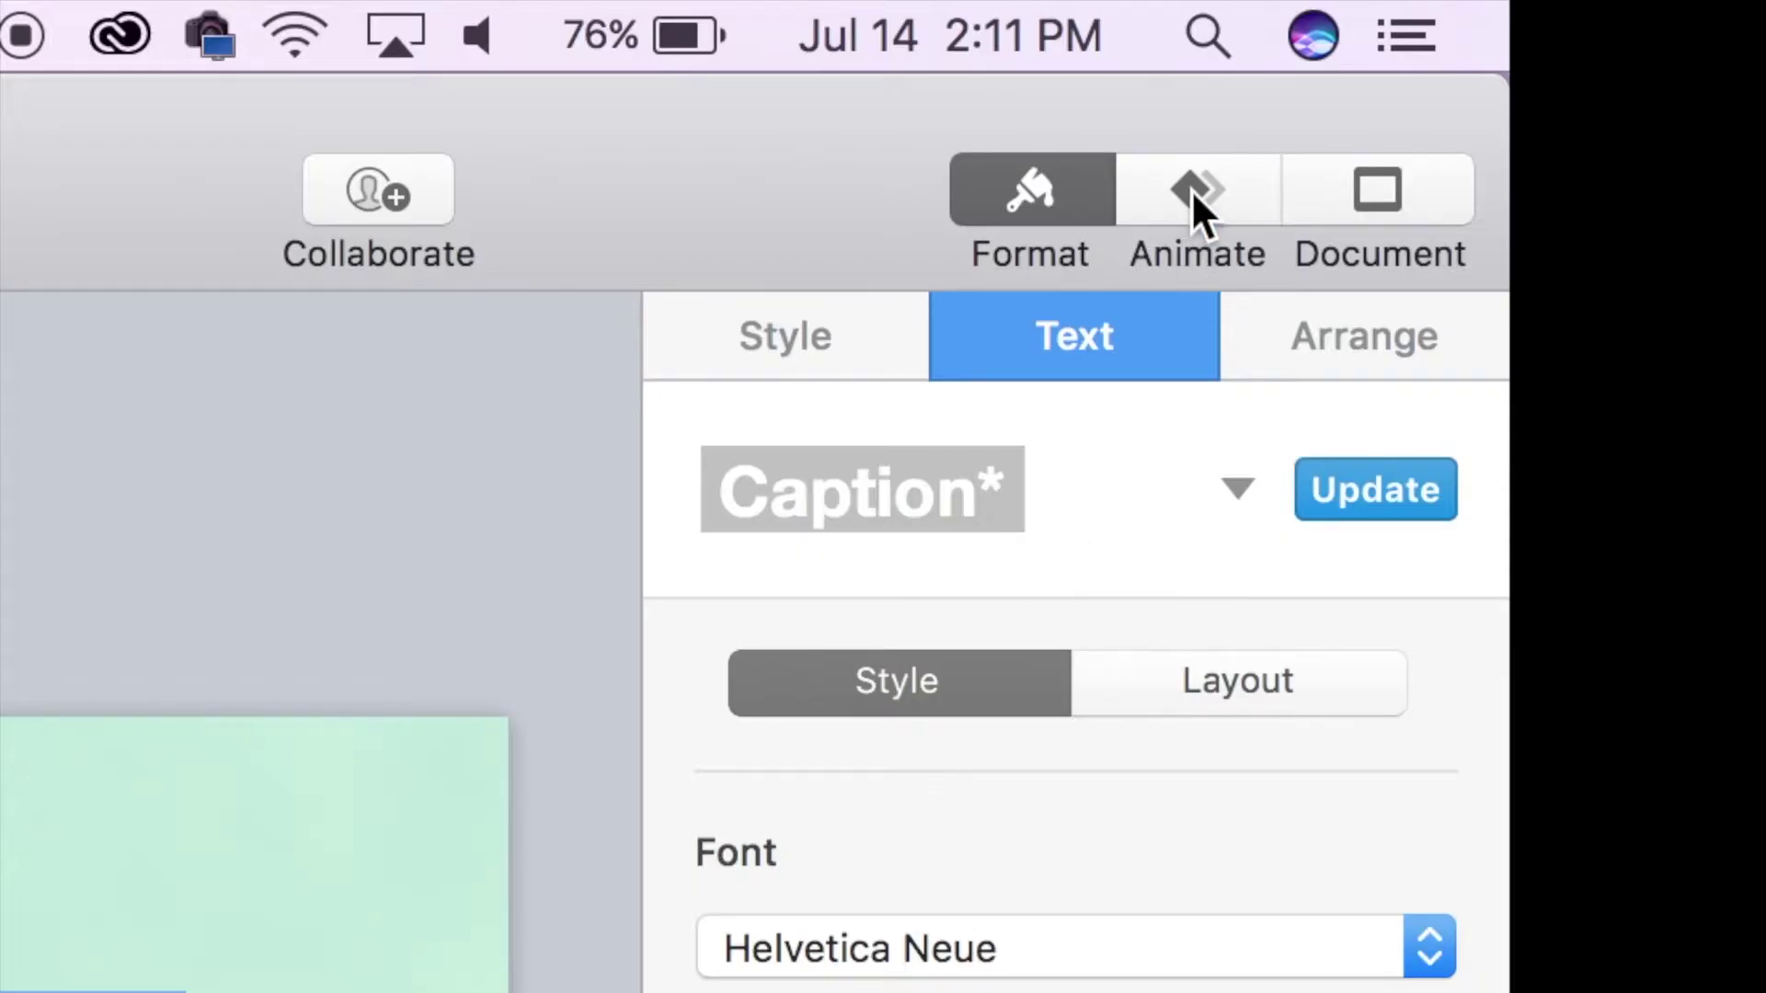
Step: Give the 'Watch More Videos!' heading a Spin build-in lasting 5.00 s and preview it
left_click(1194, 196)
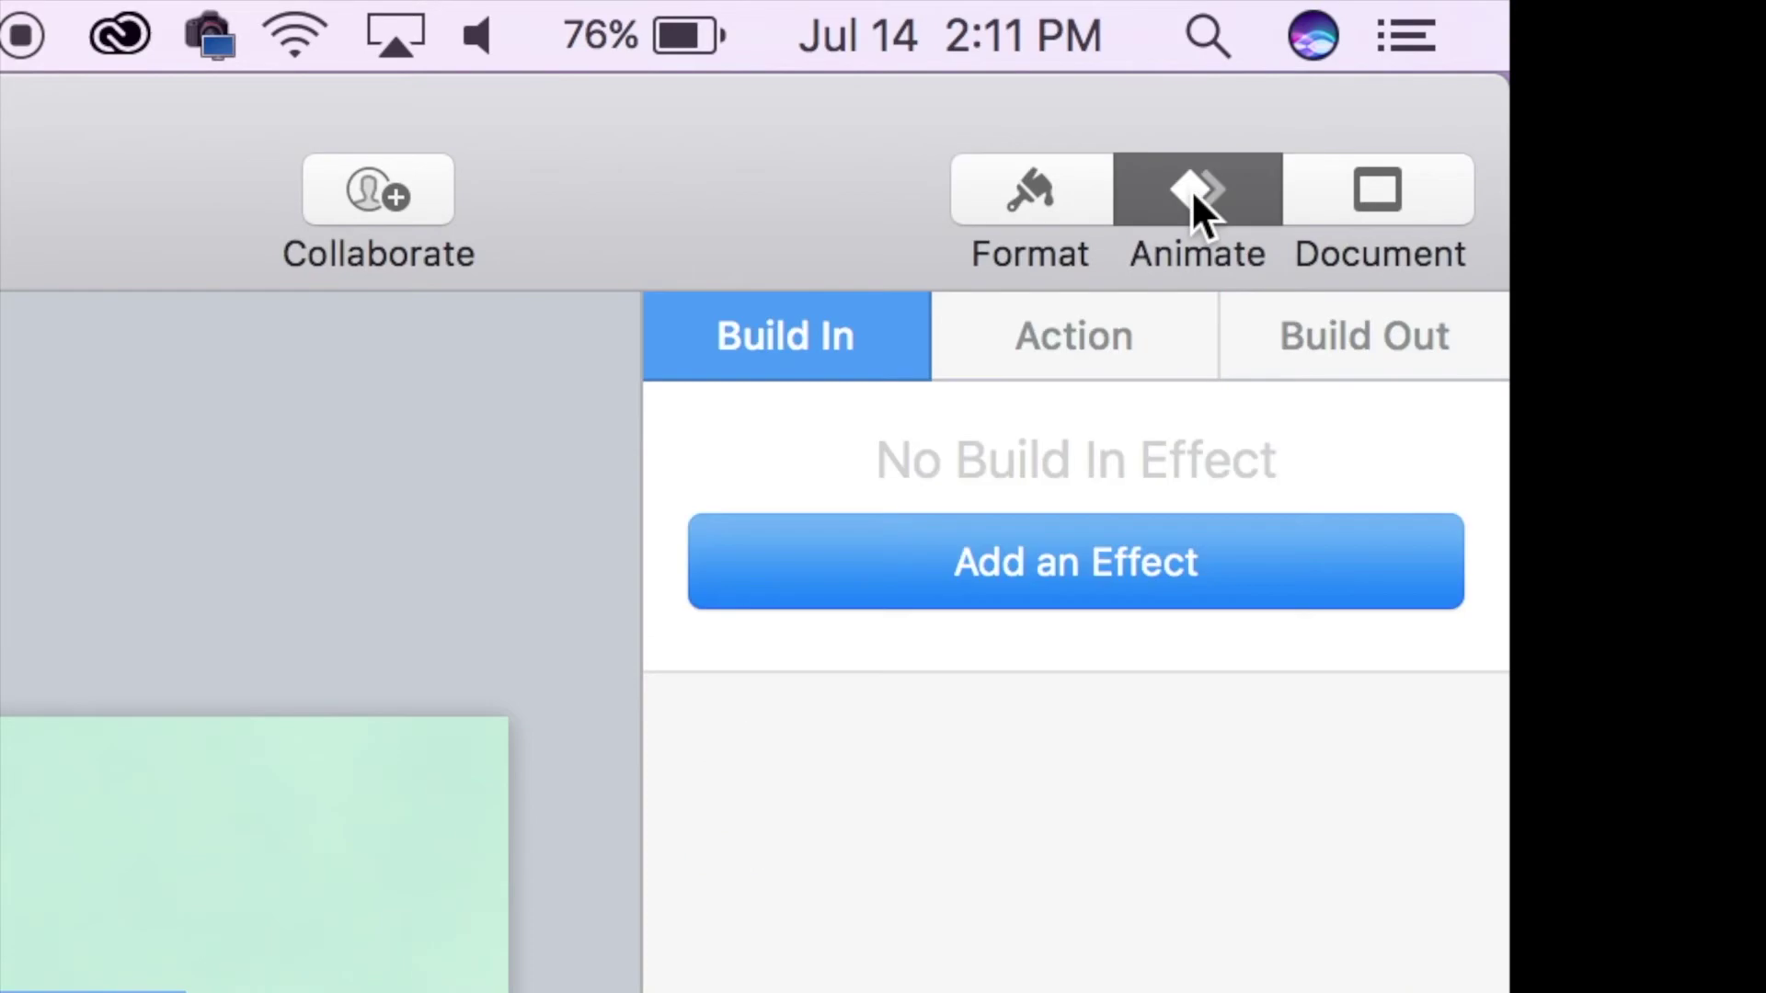
left_click(1116, 559)
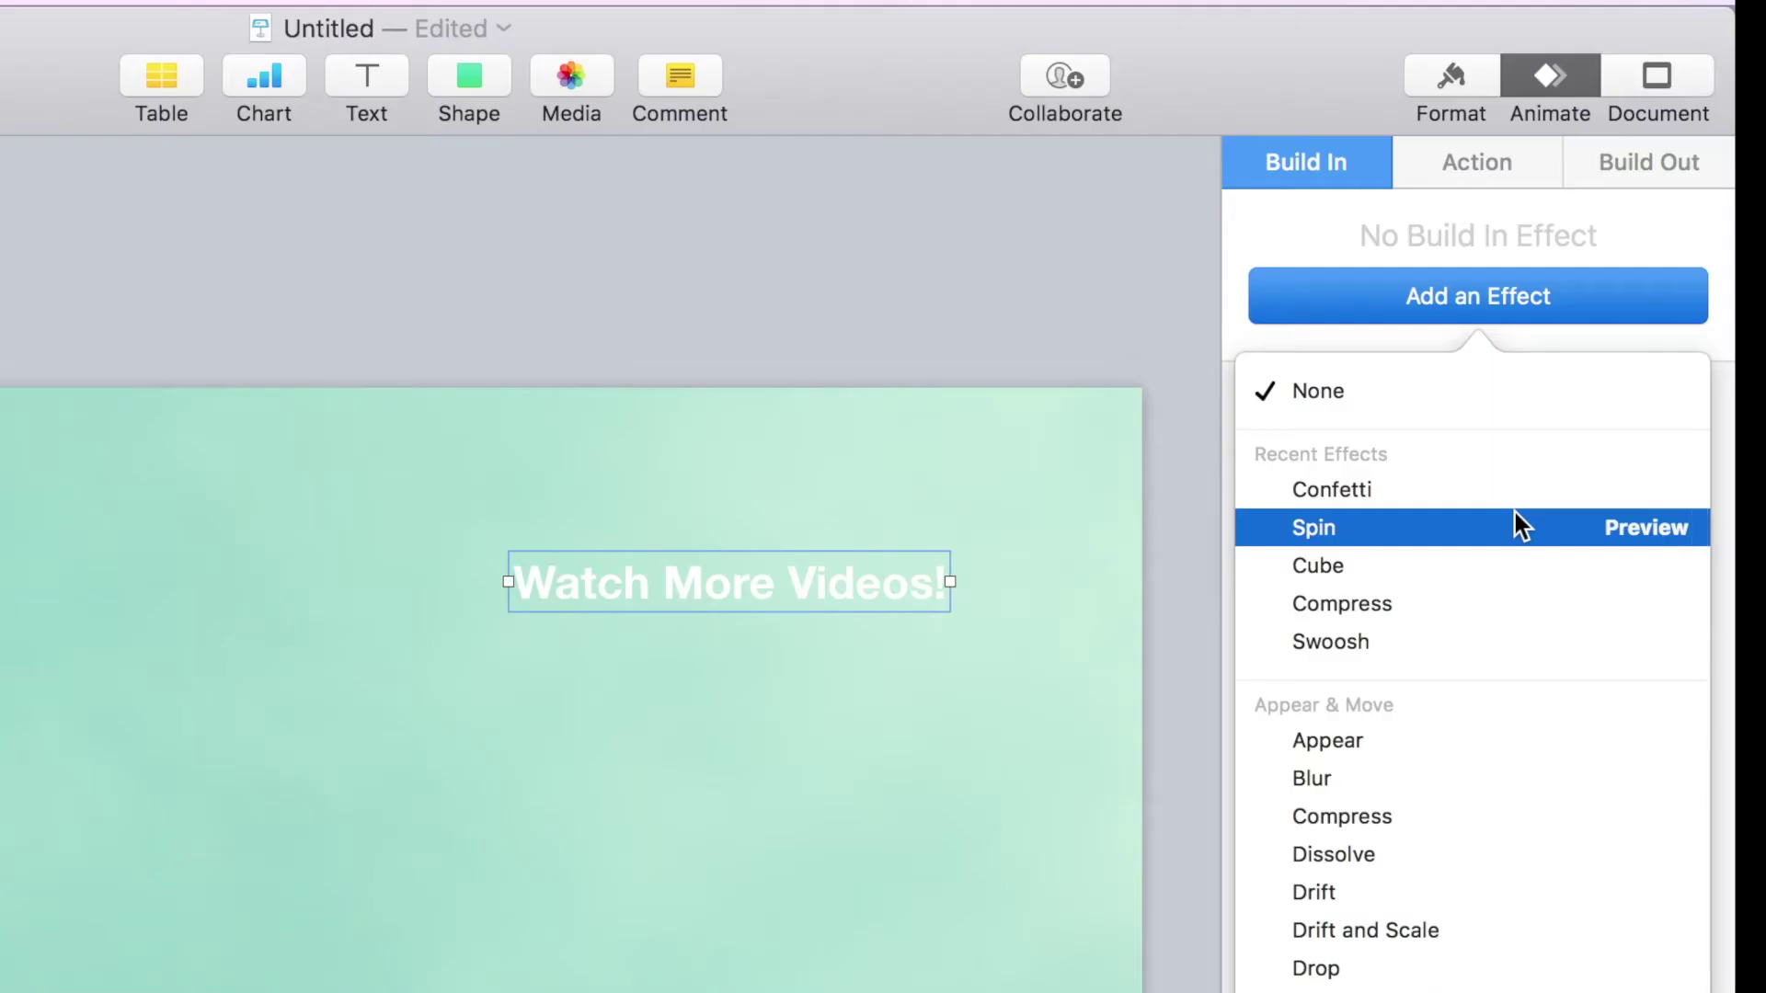
left_click(1639, 526)
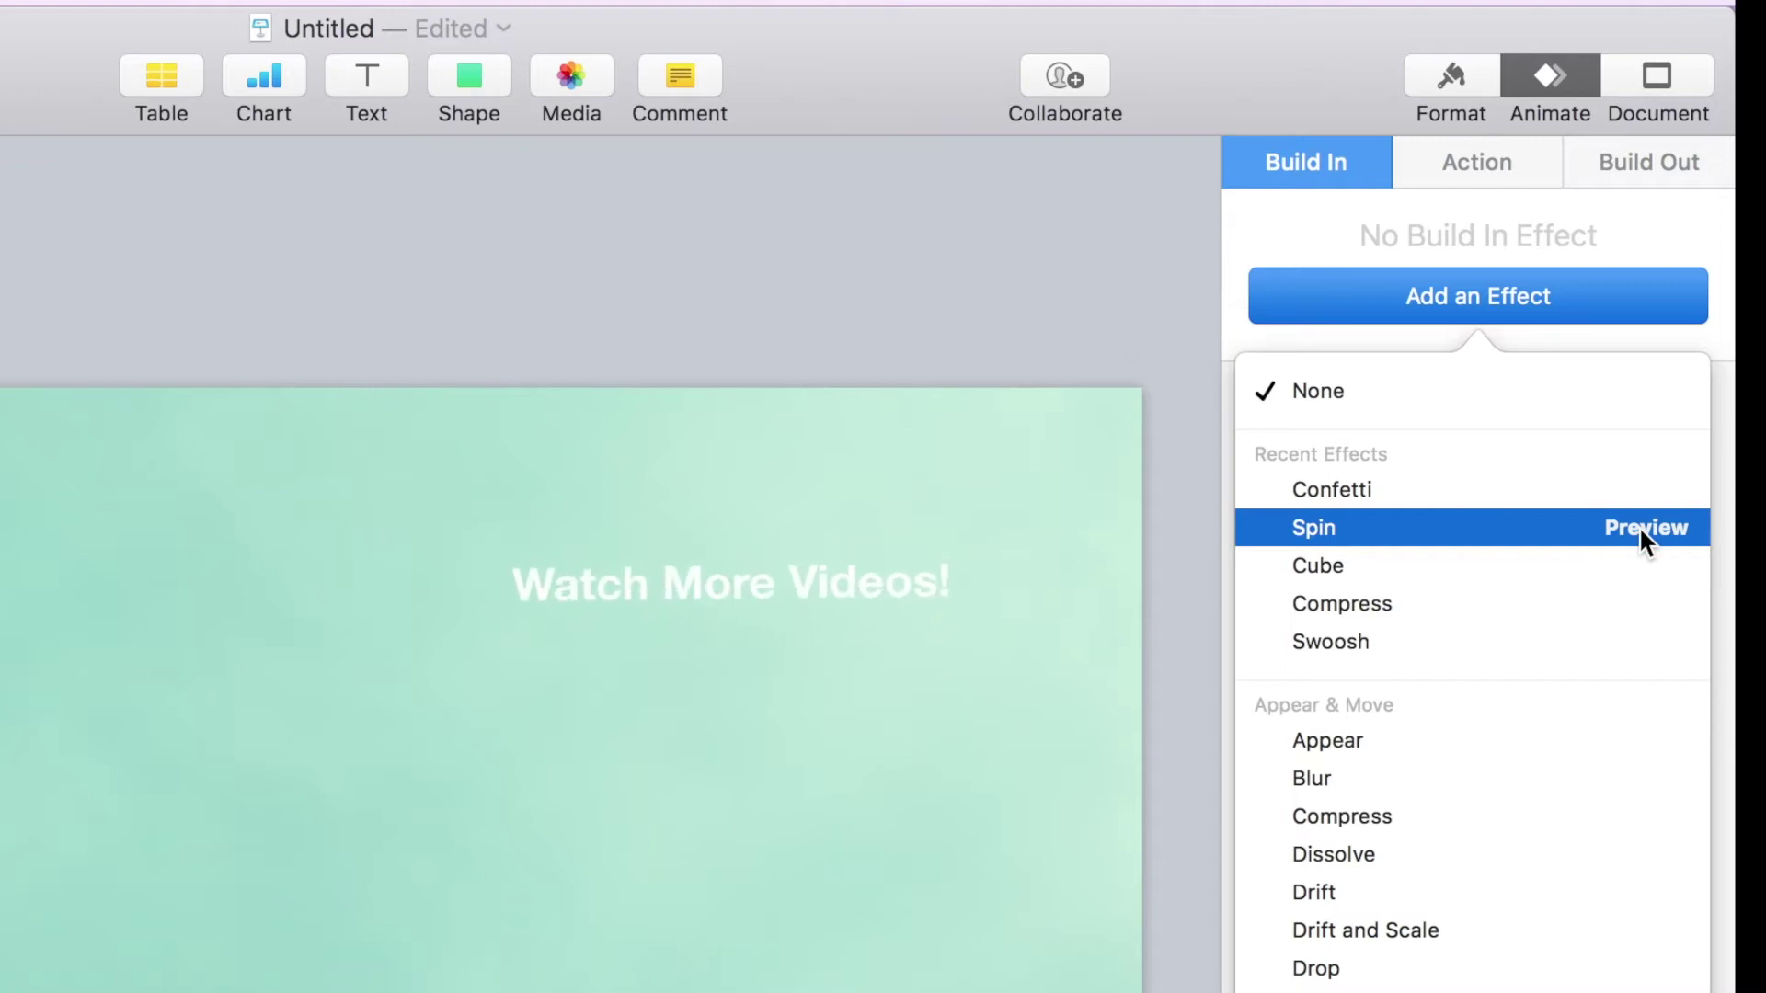
left_click(1509, 538)
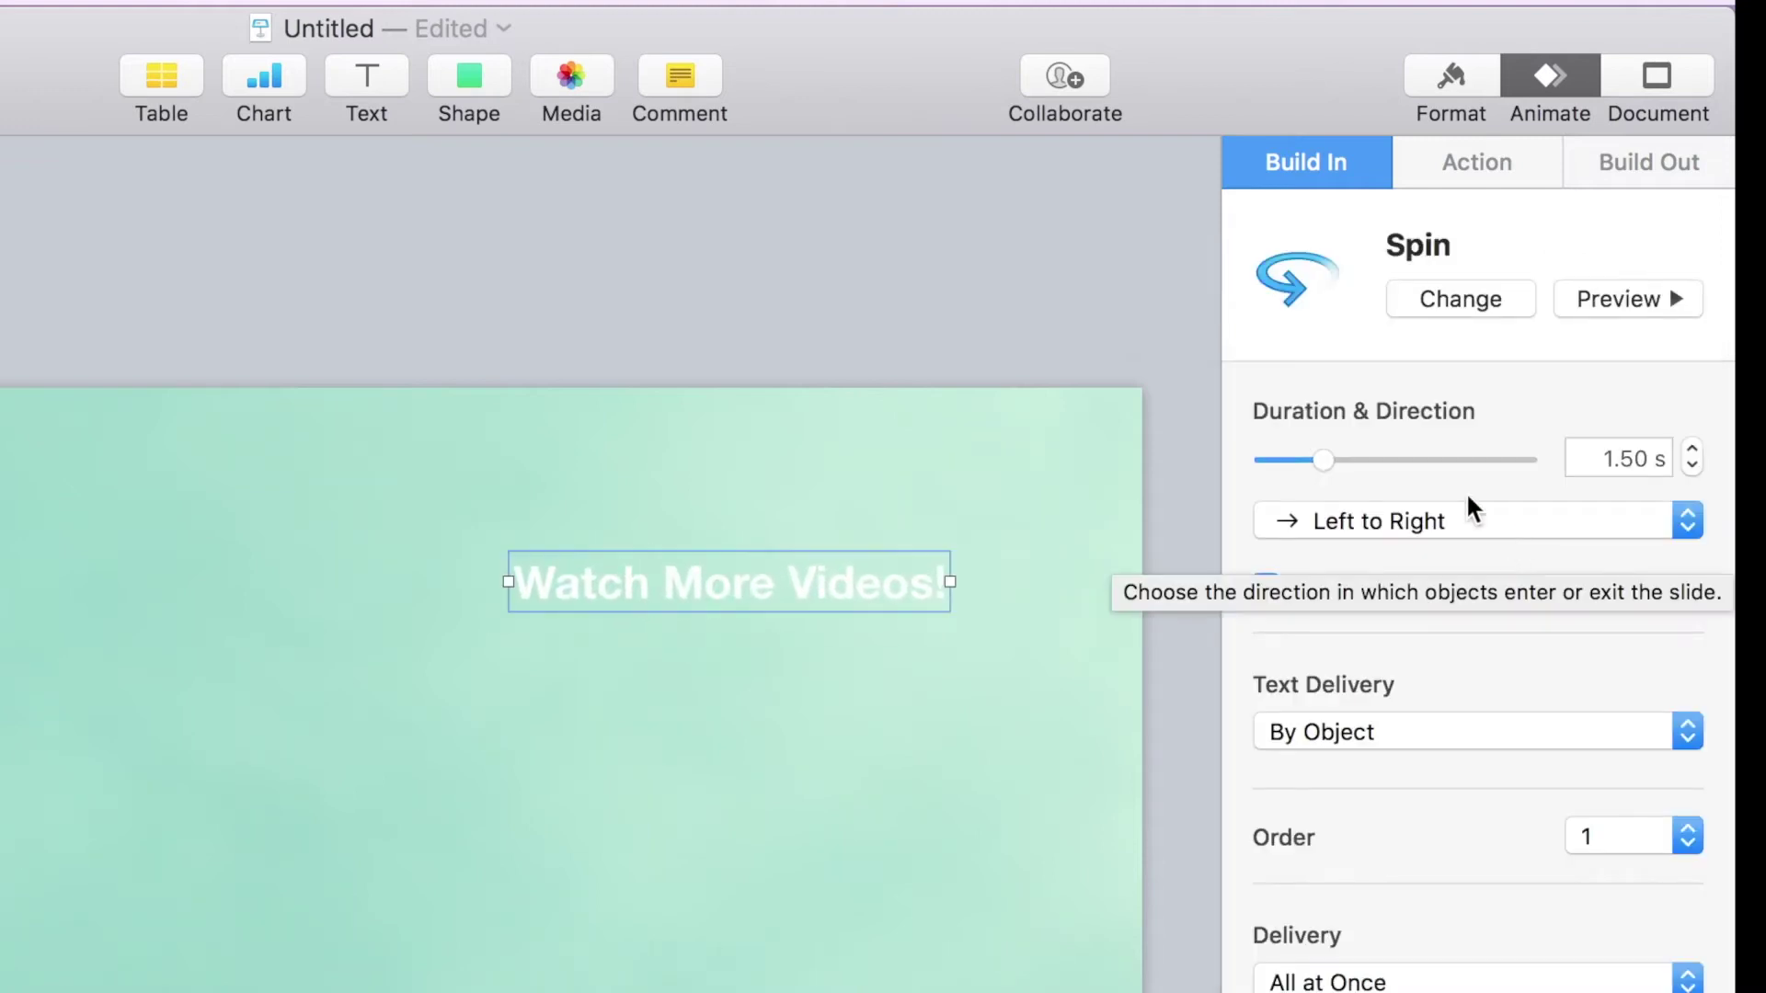
left_click_drag(1360, 466, 1367, 465)
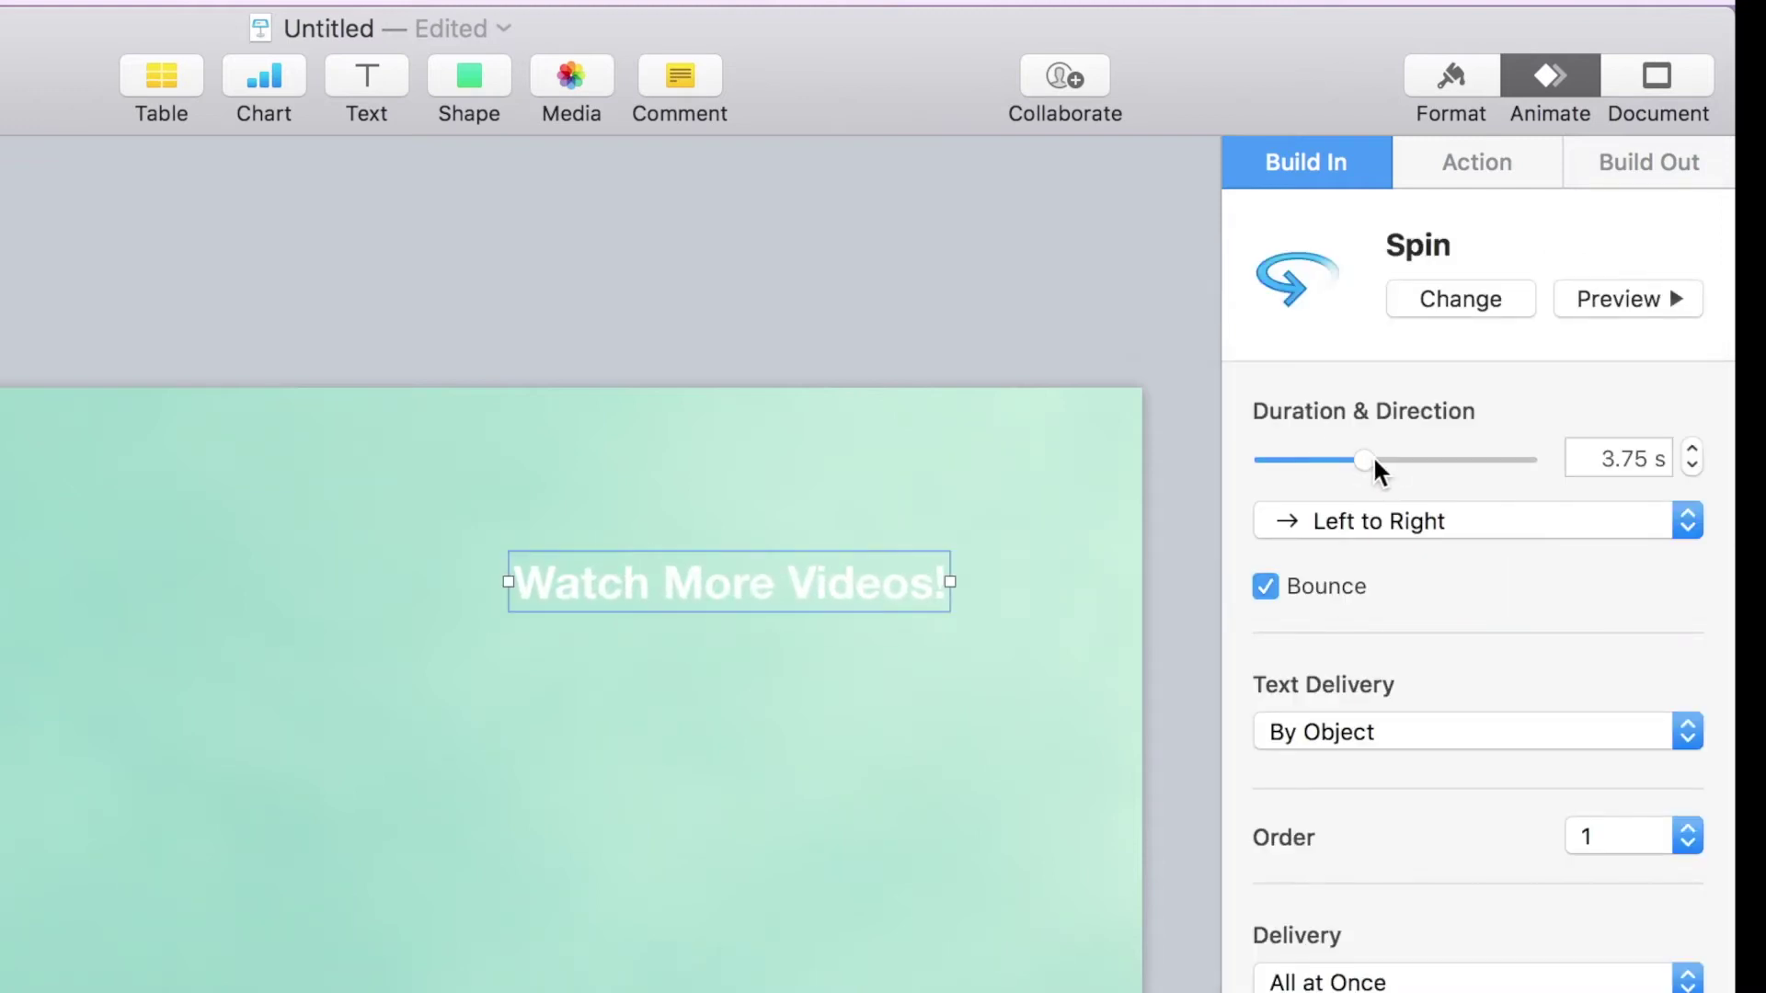
left_click_drag(1374, 467, 1391, 465)
left_click(1661, 298)
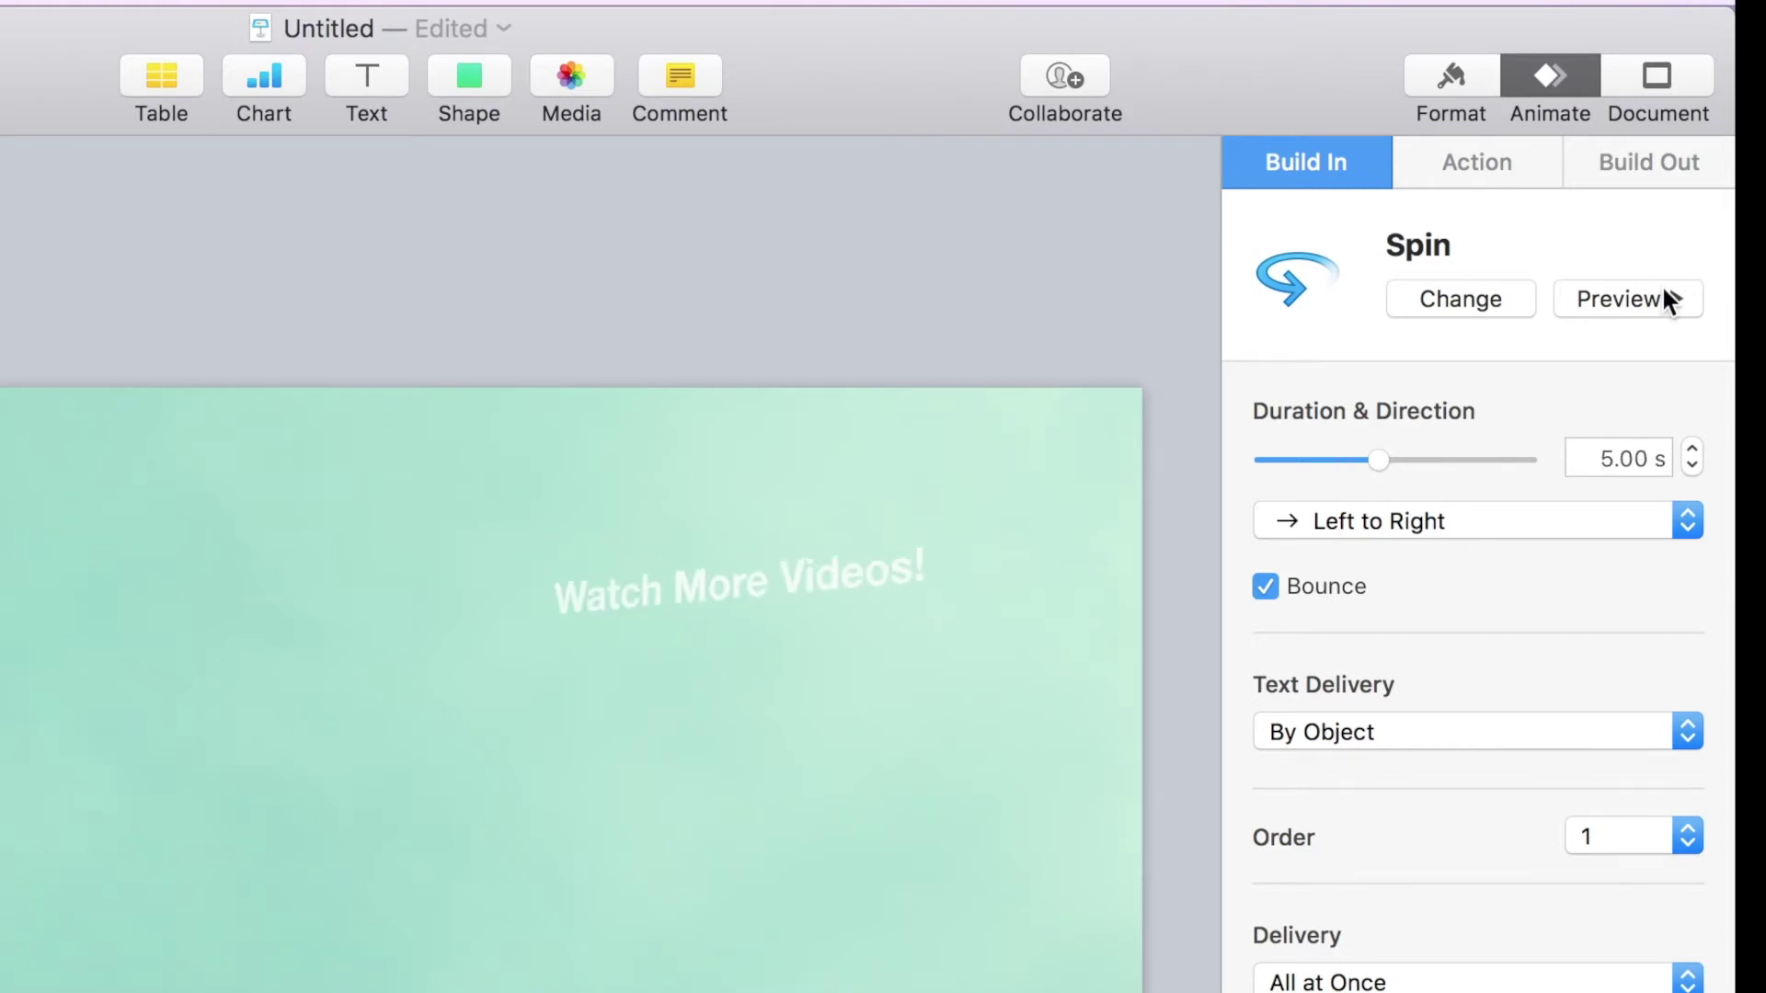
left_click(520, 346)
Step: Give the Twitter bird a Blink action and preview it
left_click(333, 349)
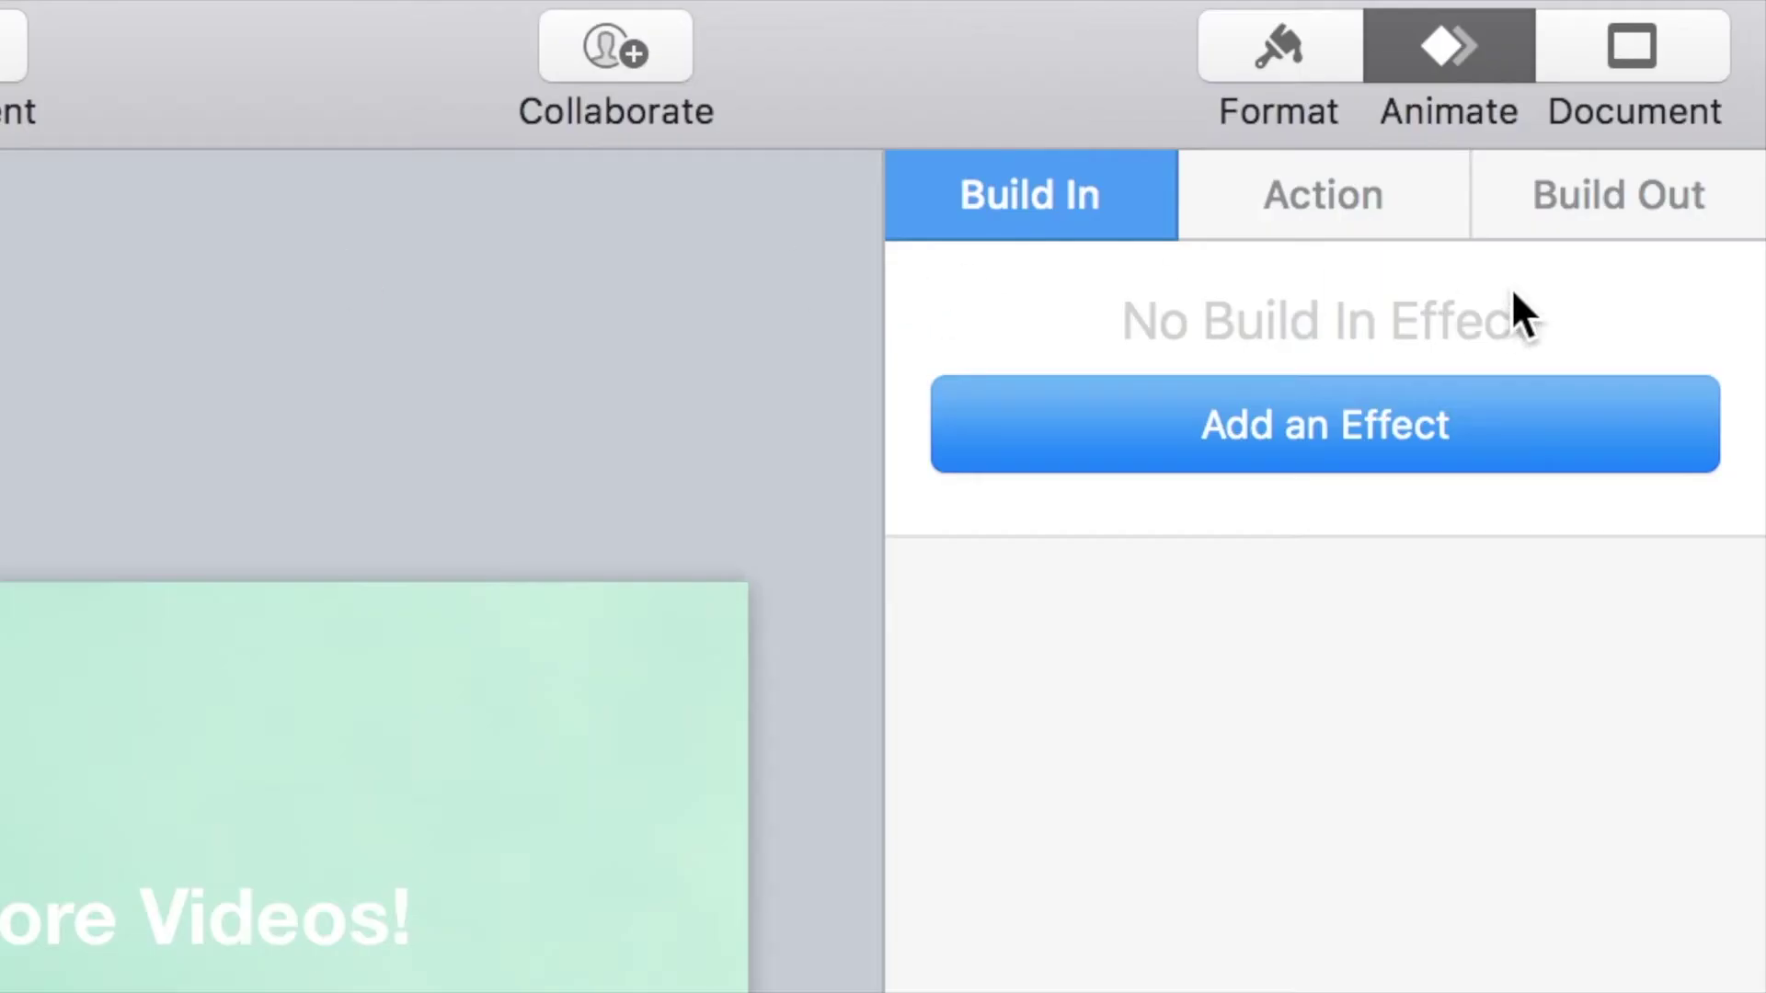
left_click(1243, 214)
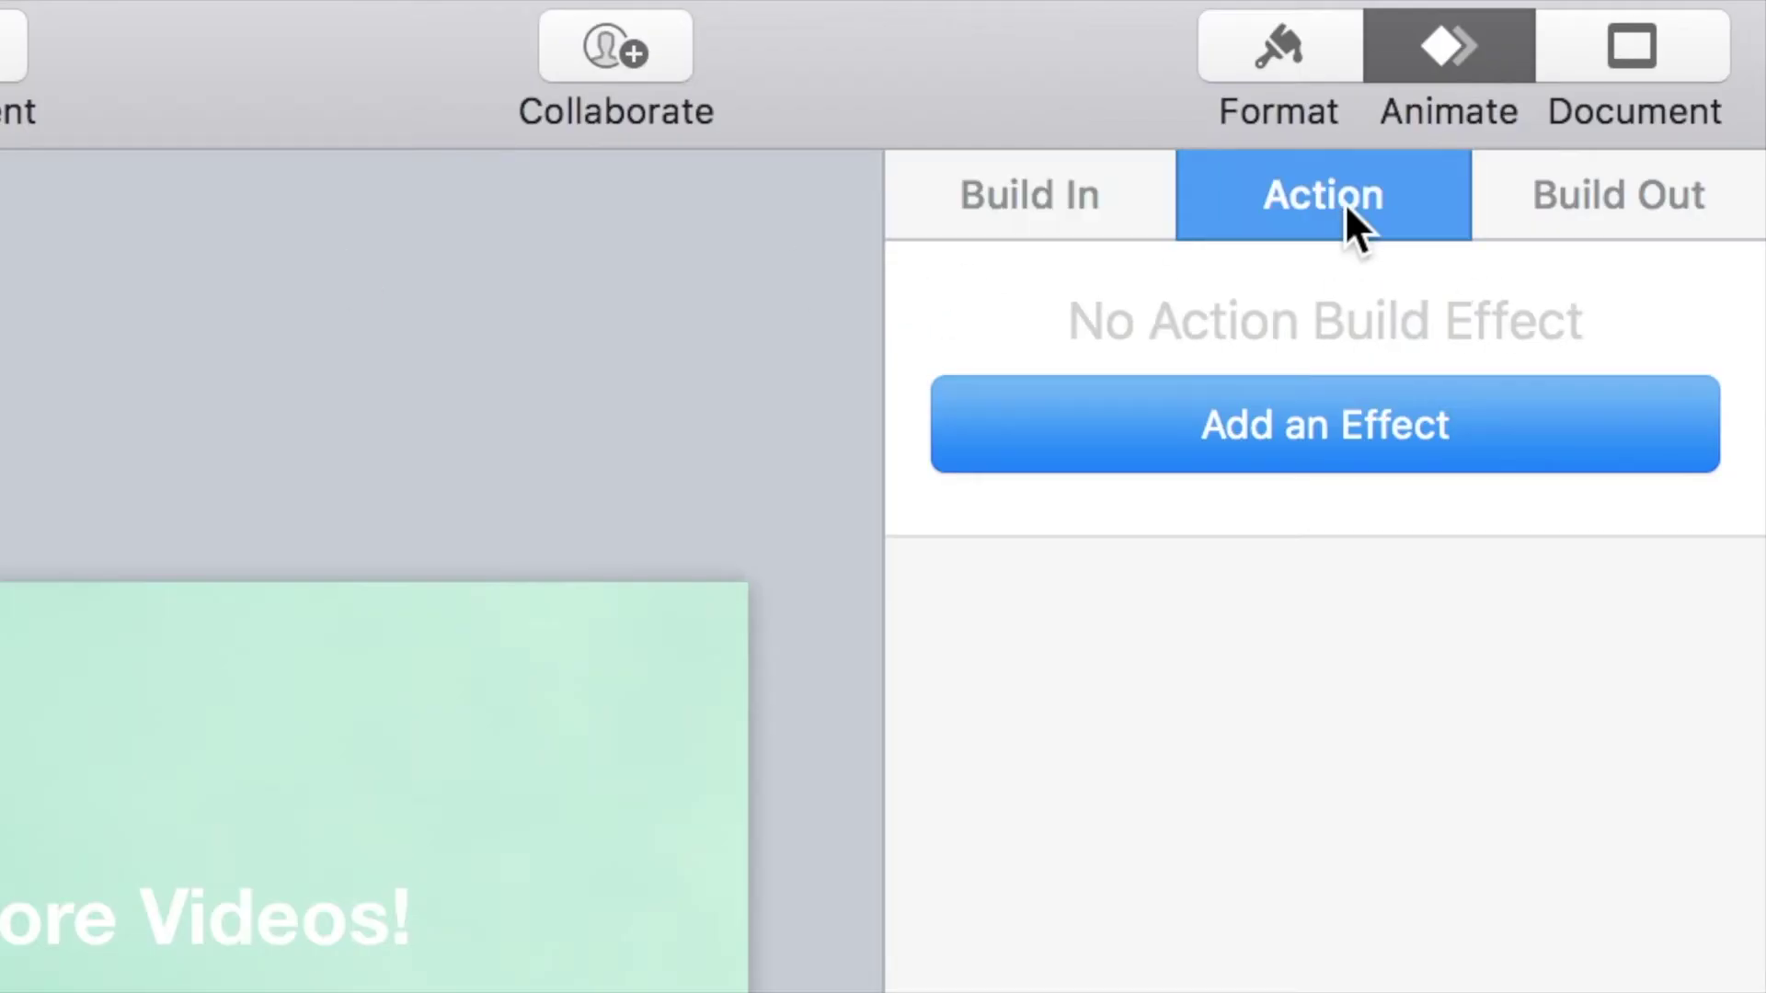
left_click(1336, 405)
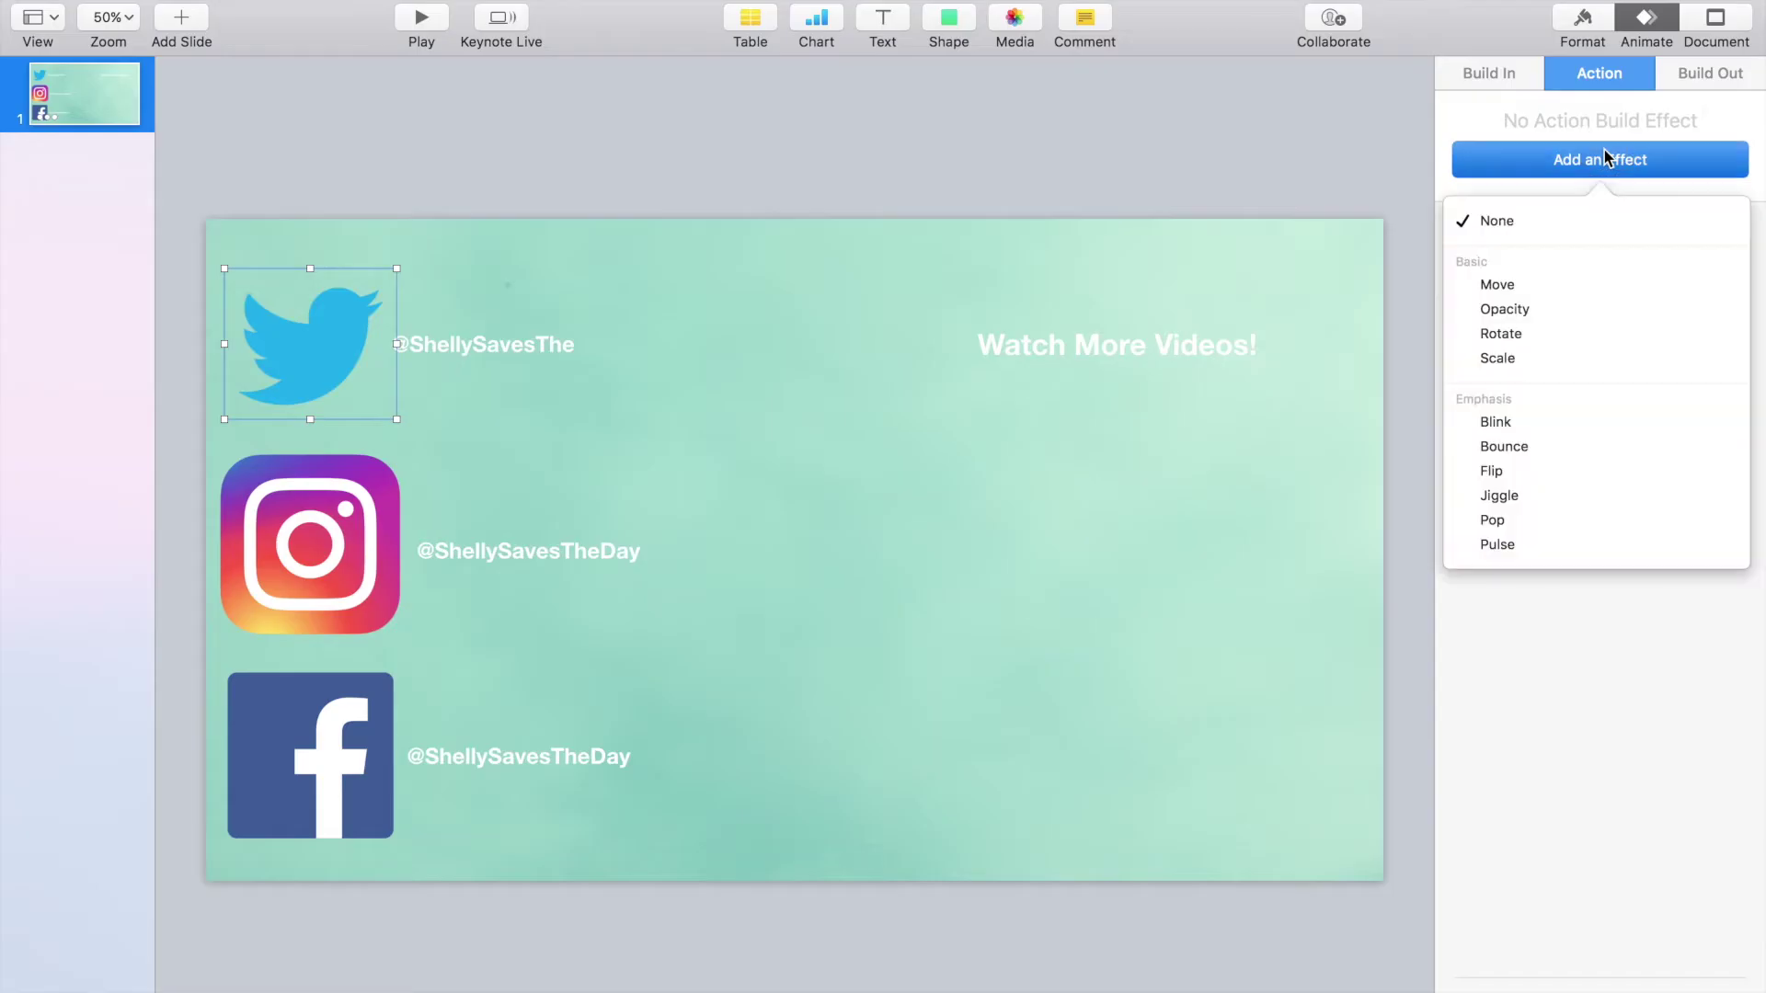
left_click(1579, 423)
left_click(1718, 161)
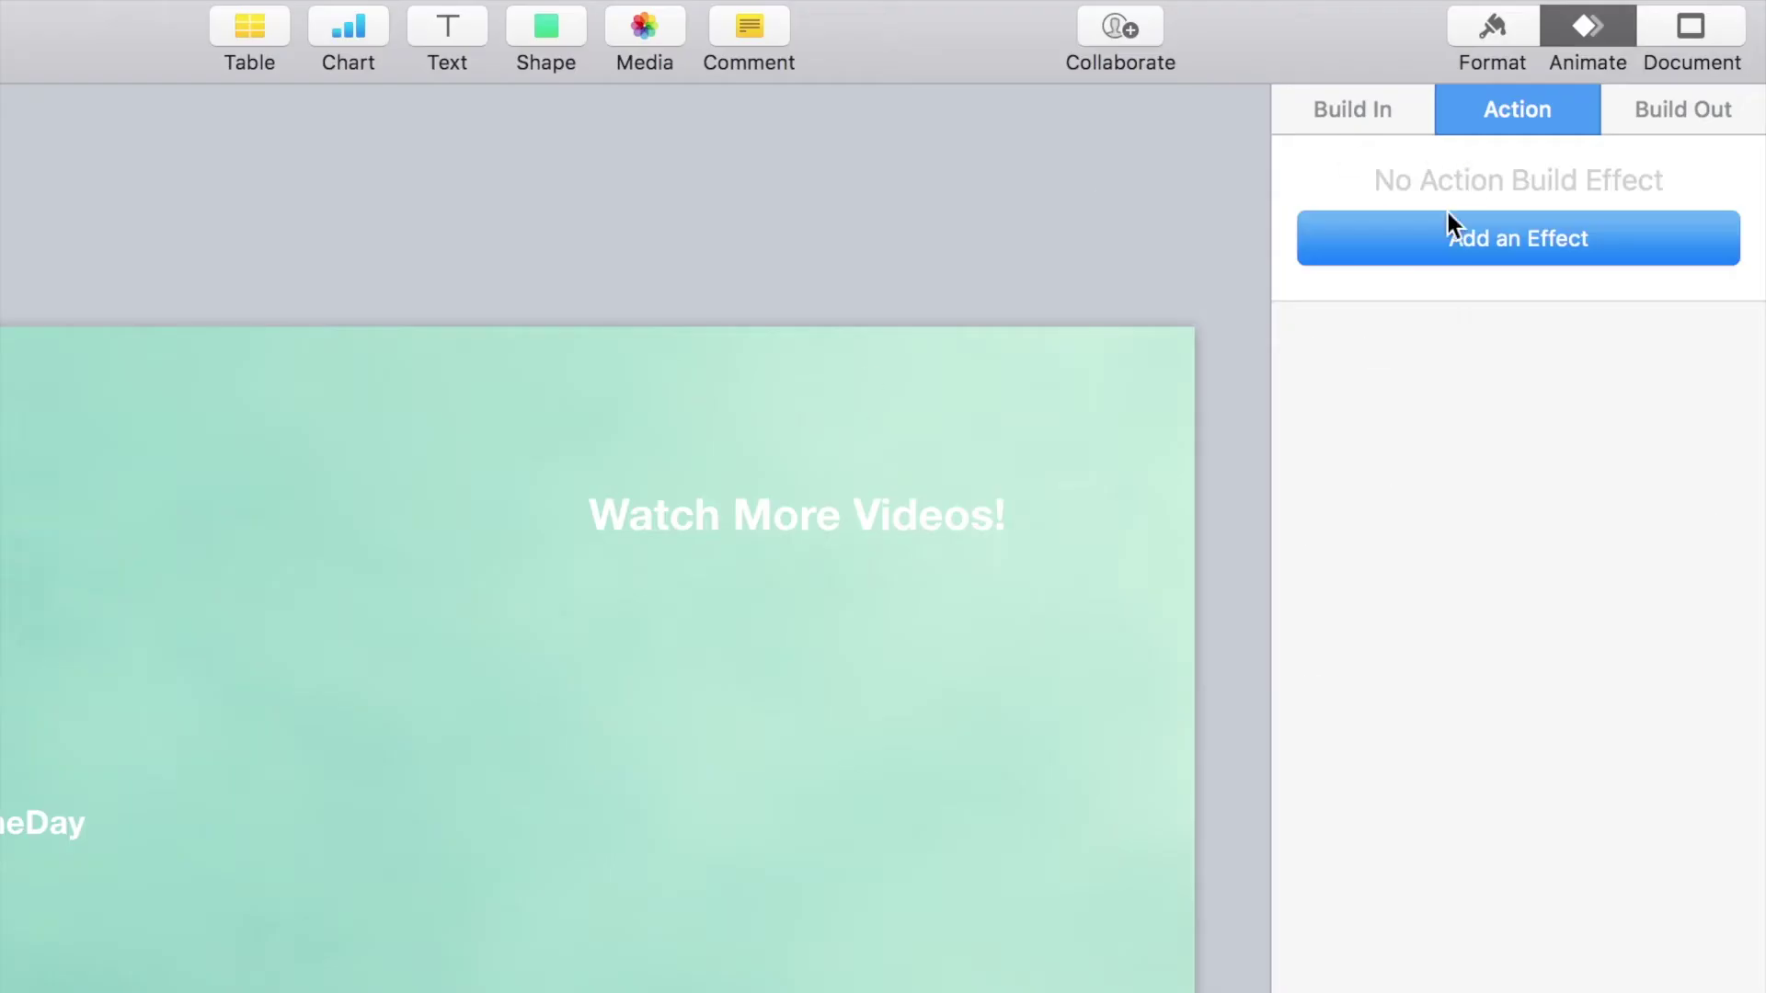
Step: Add a Jiggle action to the Instagram icon and a 4.75-second Pop to the Facebook icon
left_click(1448, 217)
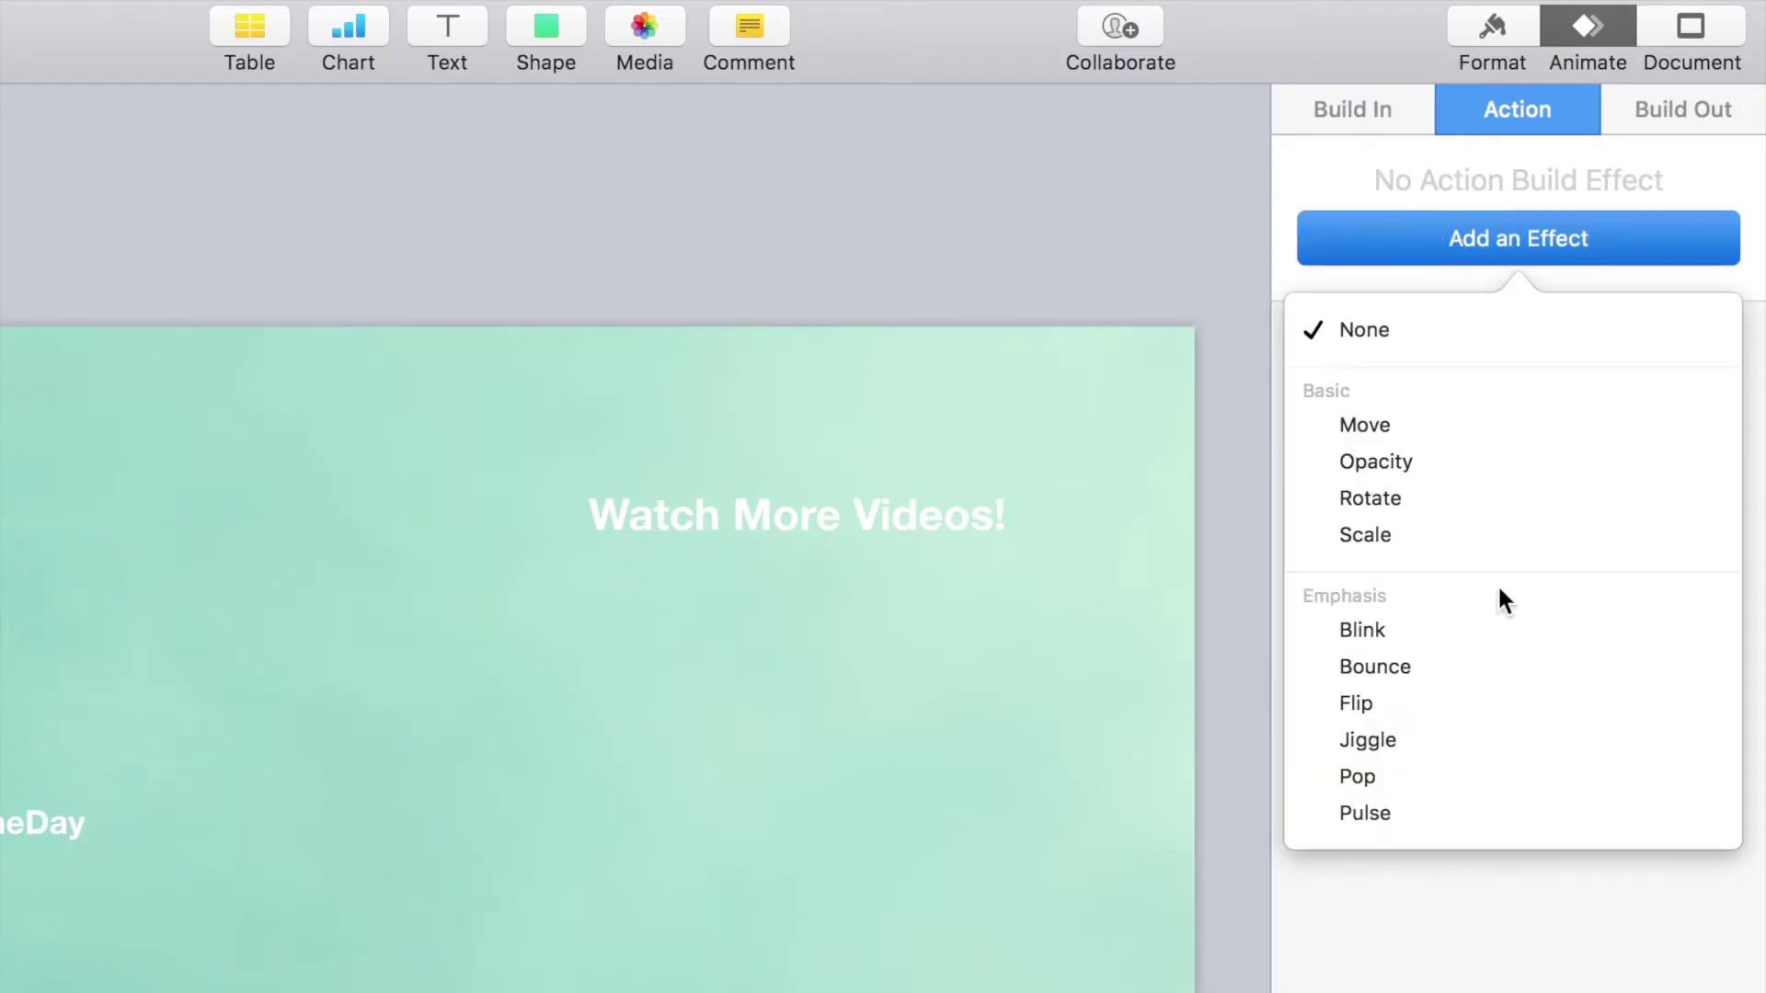
left_click(1510, 741)
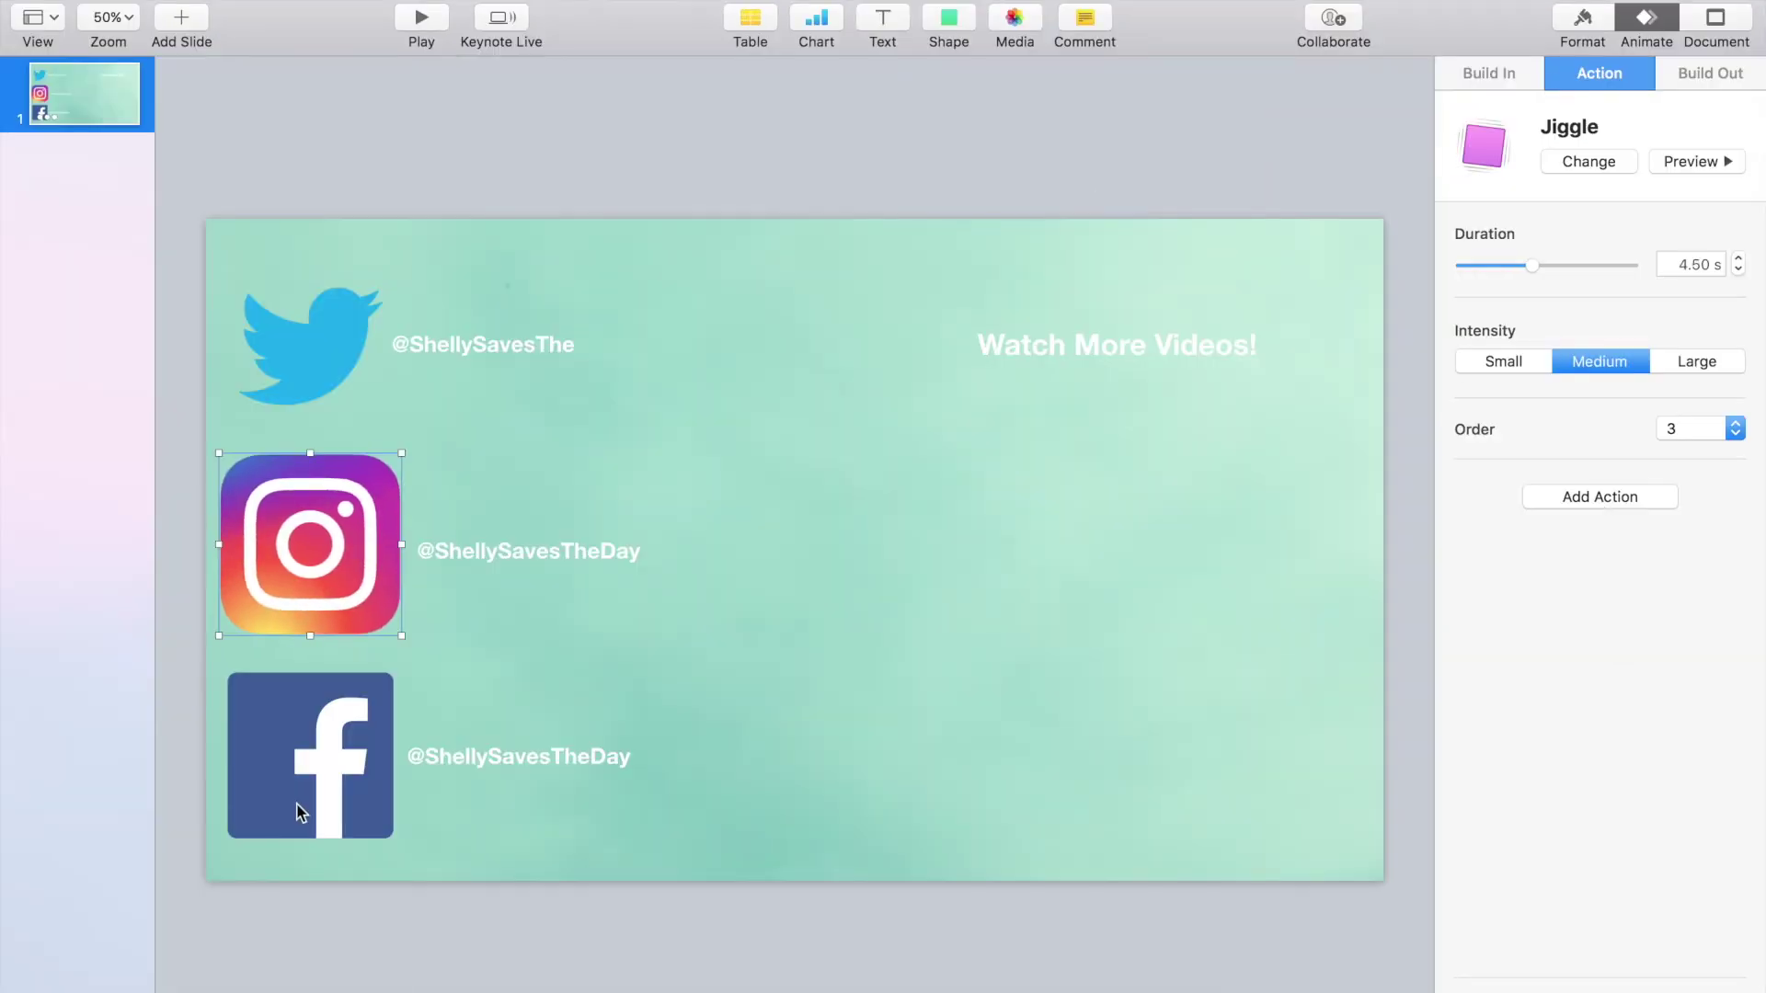
left_click(299, 814)
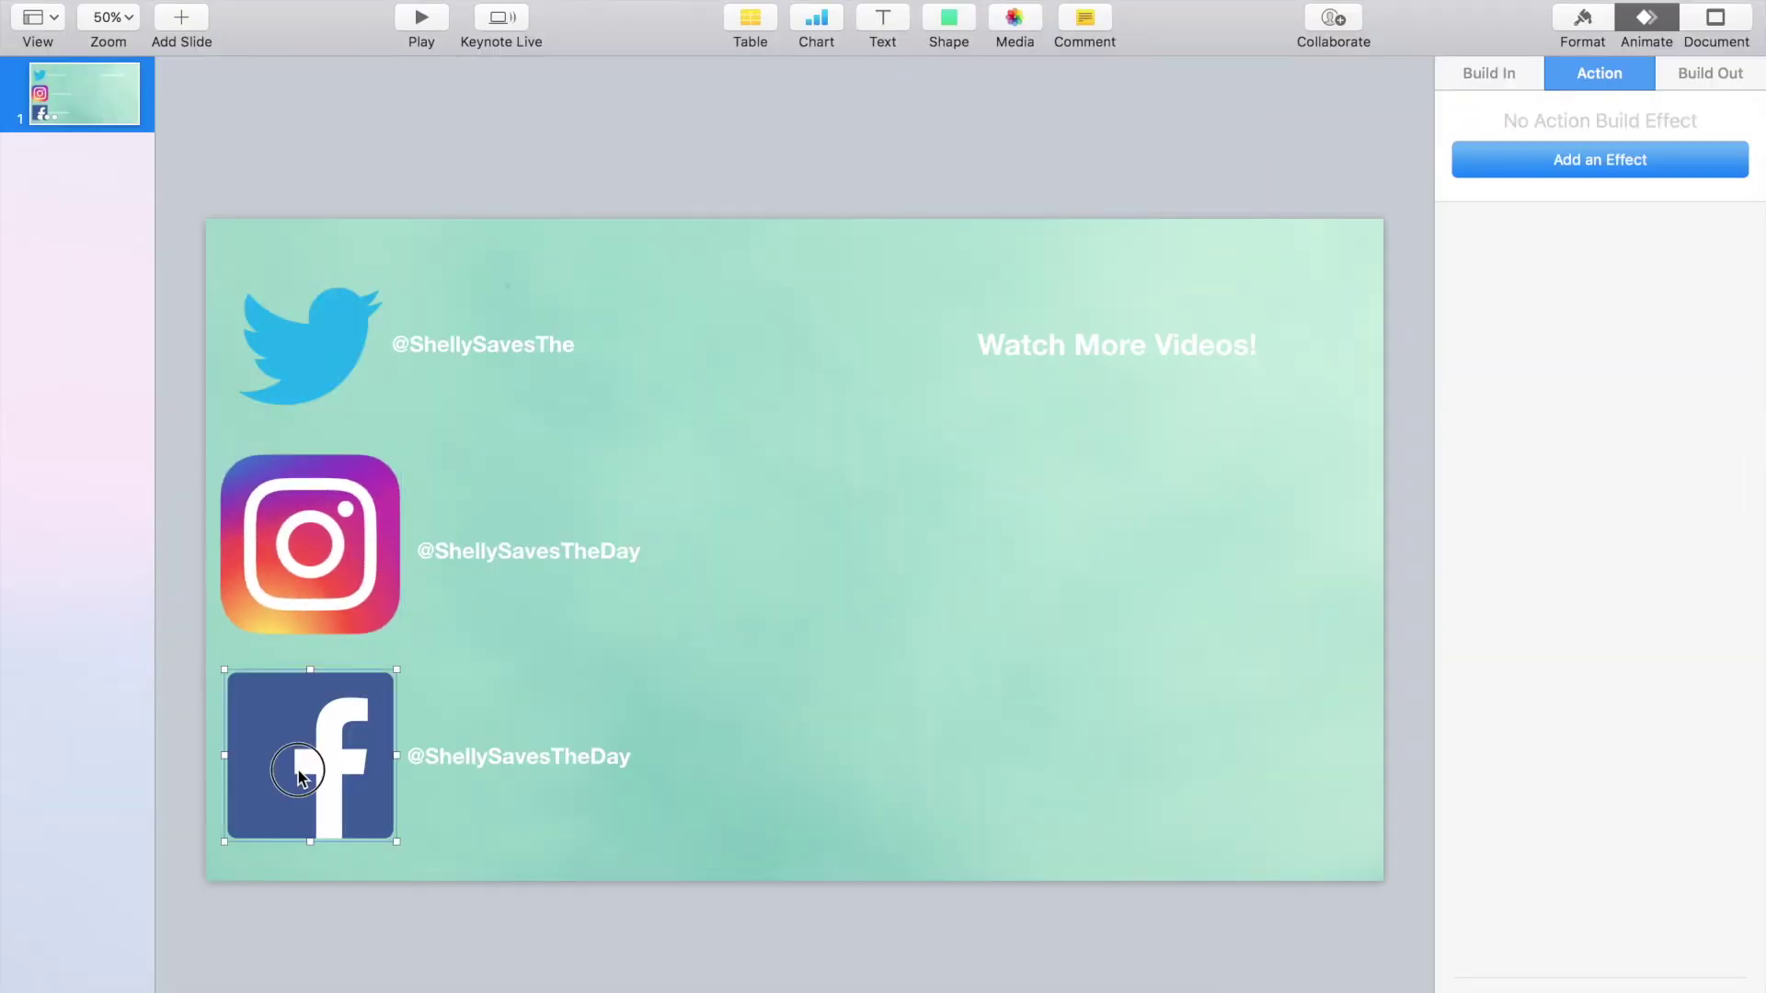
left_click(1596, 160)
left_click(1458, 912)
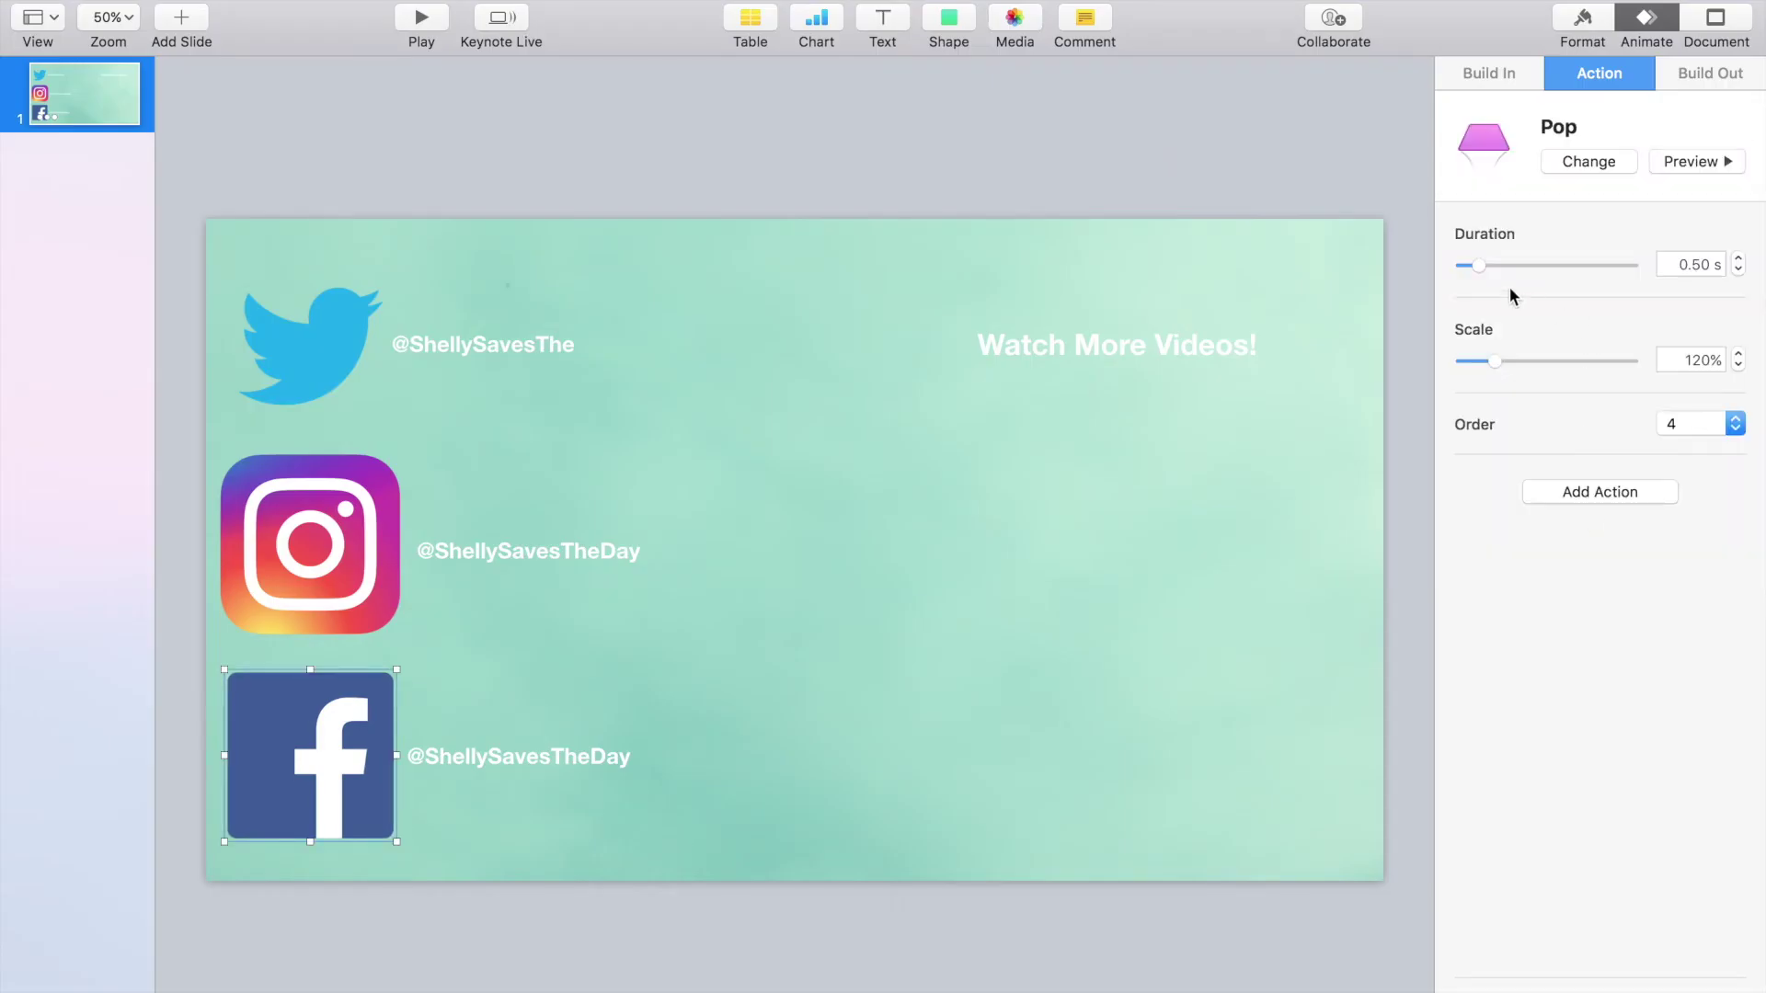
left_click_drag(1481, 269, 1542, 268)
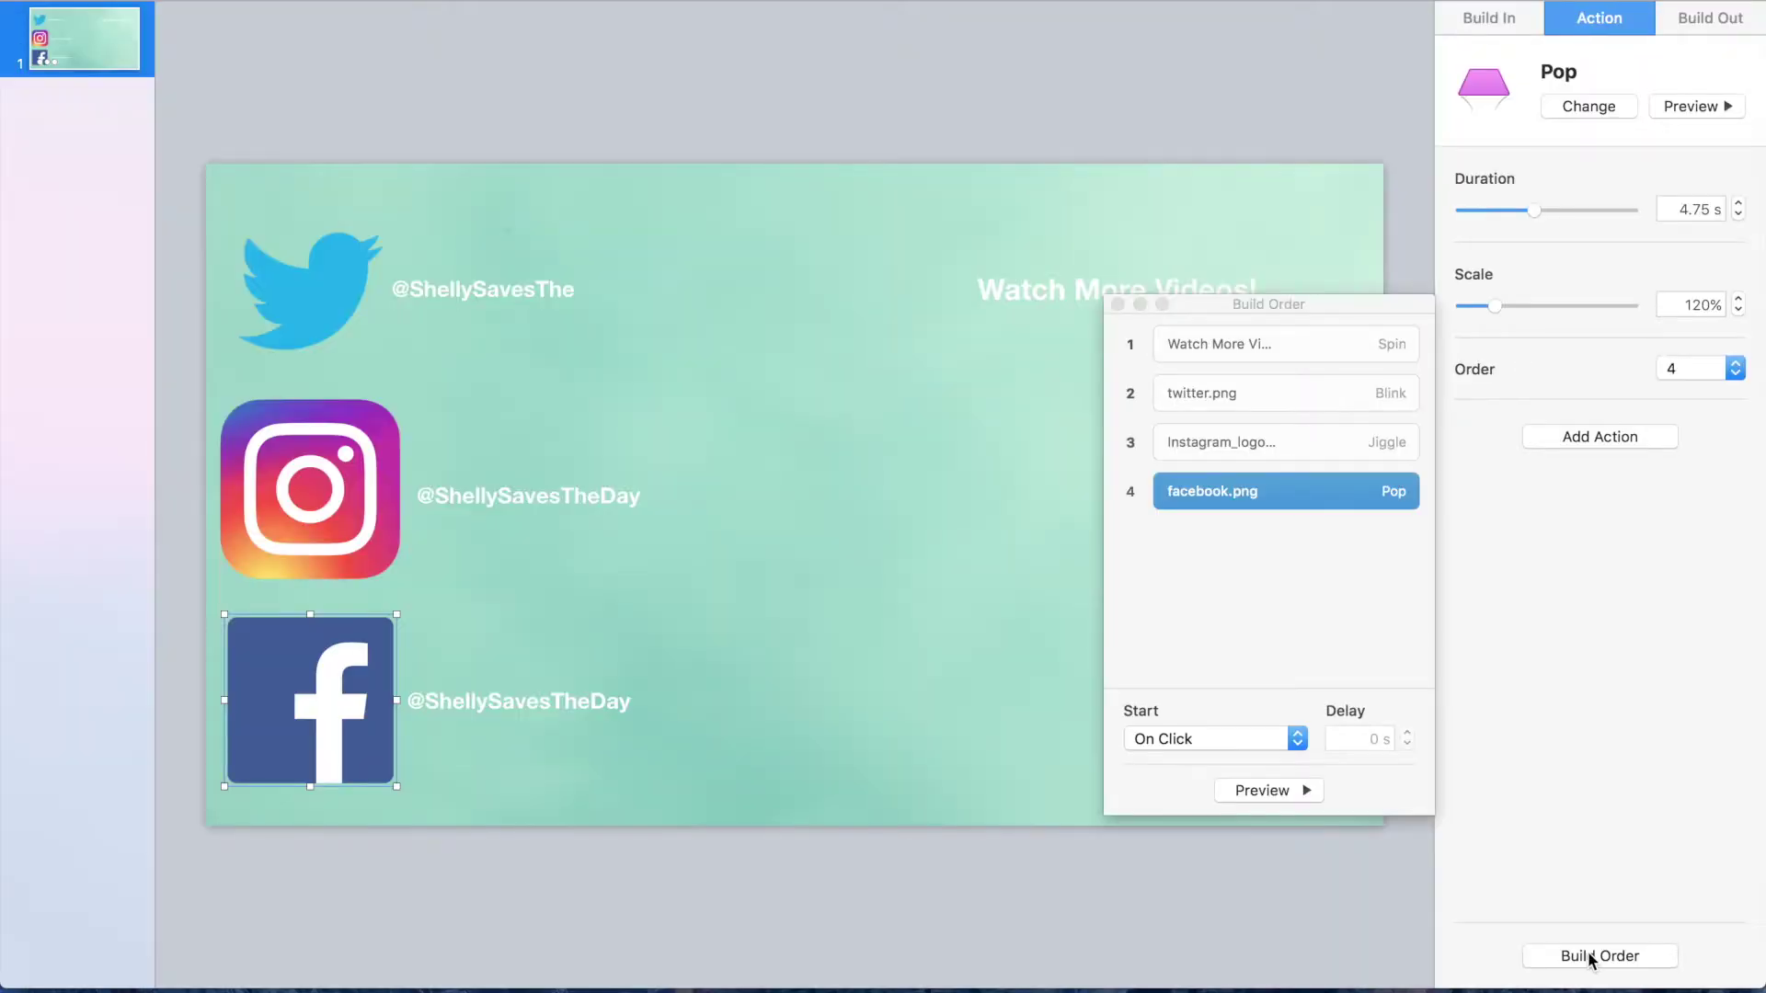
Step: Keep the heading spin starting on click and set the Twitter blink to start After Build 1
left_click(1261, 346)
left_click(1205, 739)
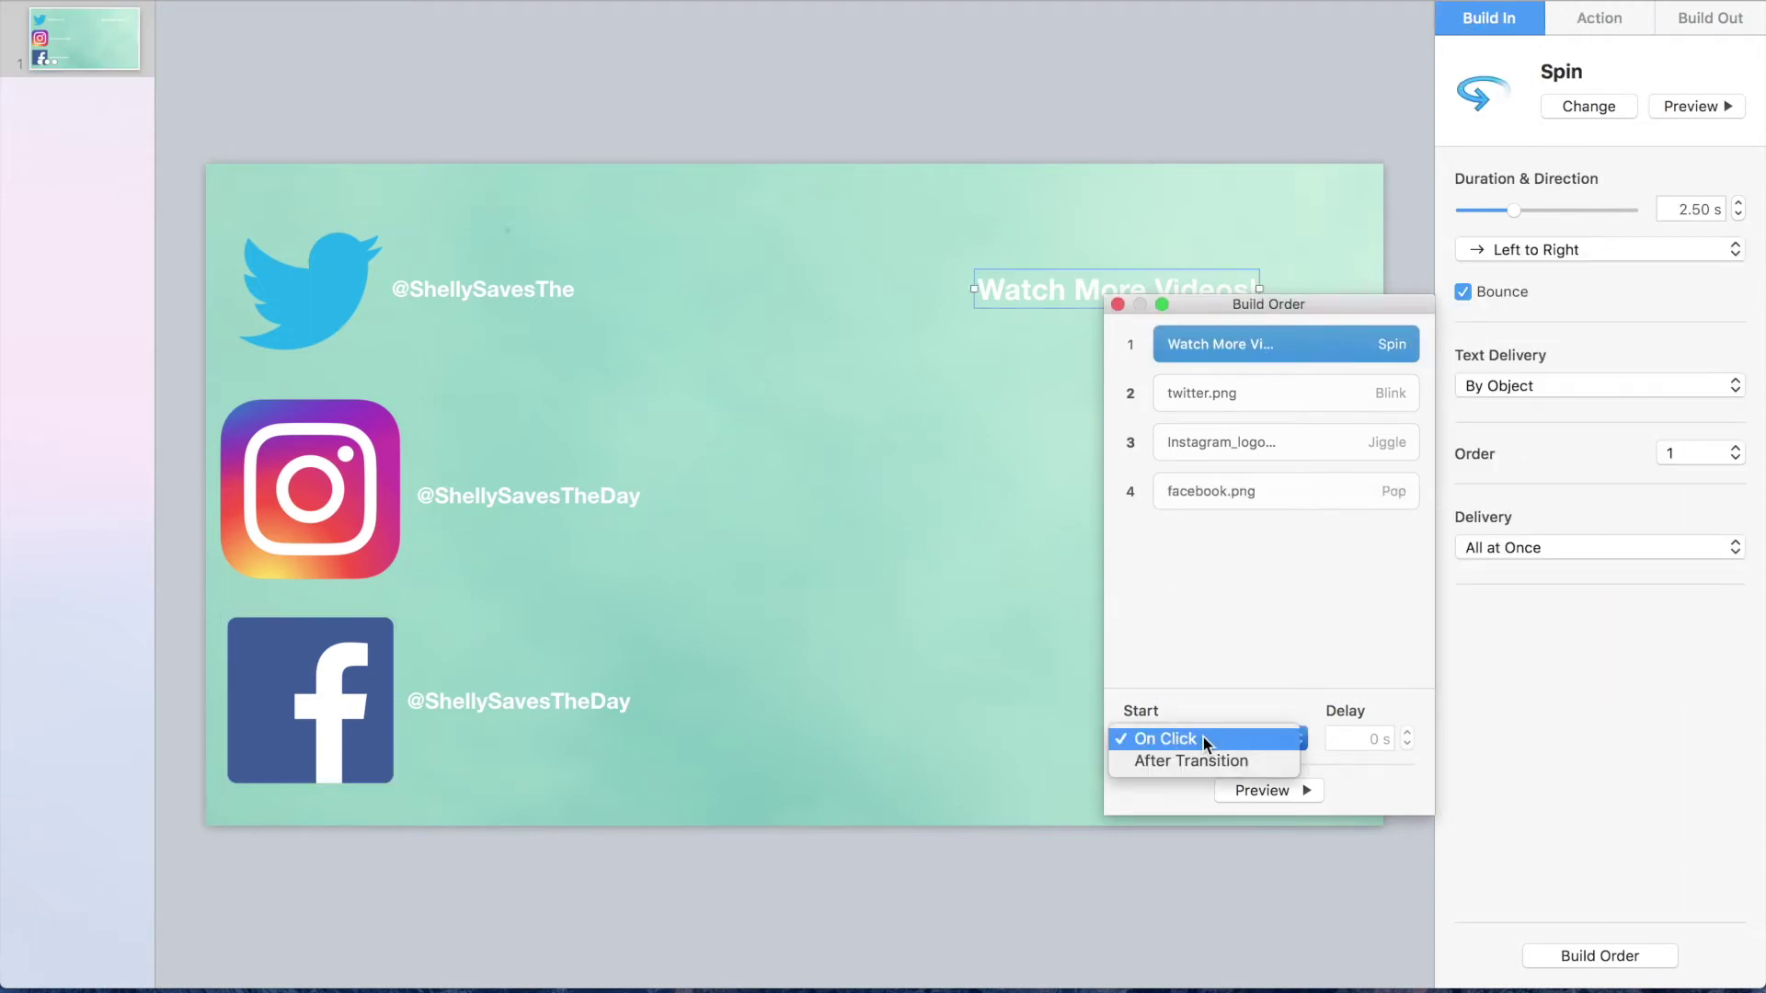
left_click(1203, 739)
left_click(1227, 394)
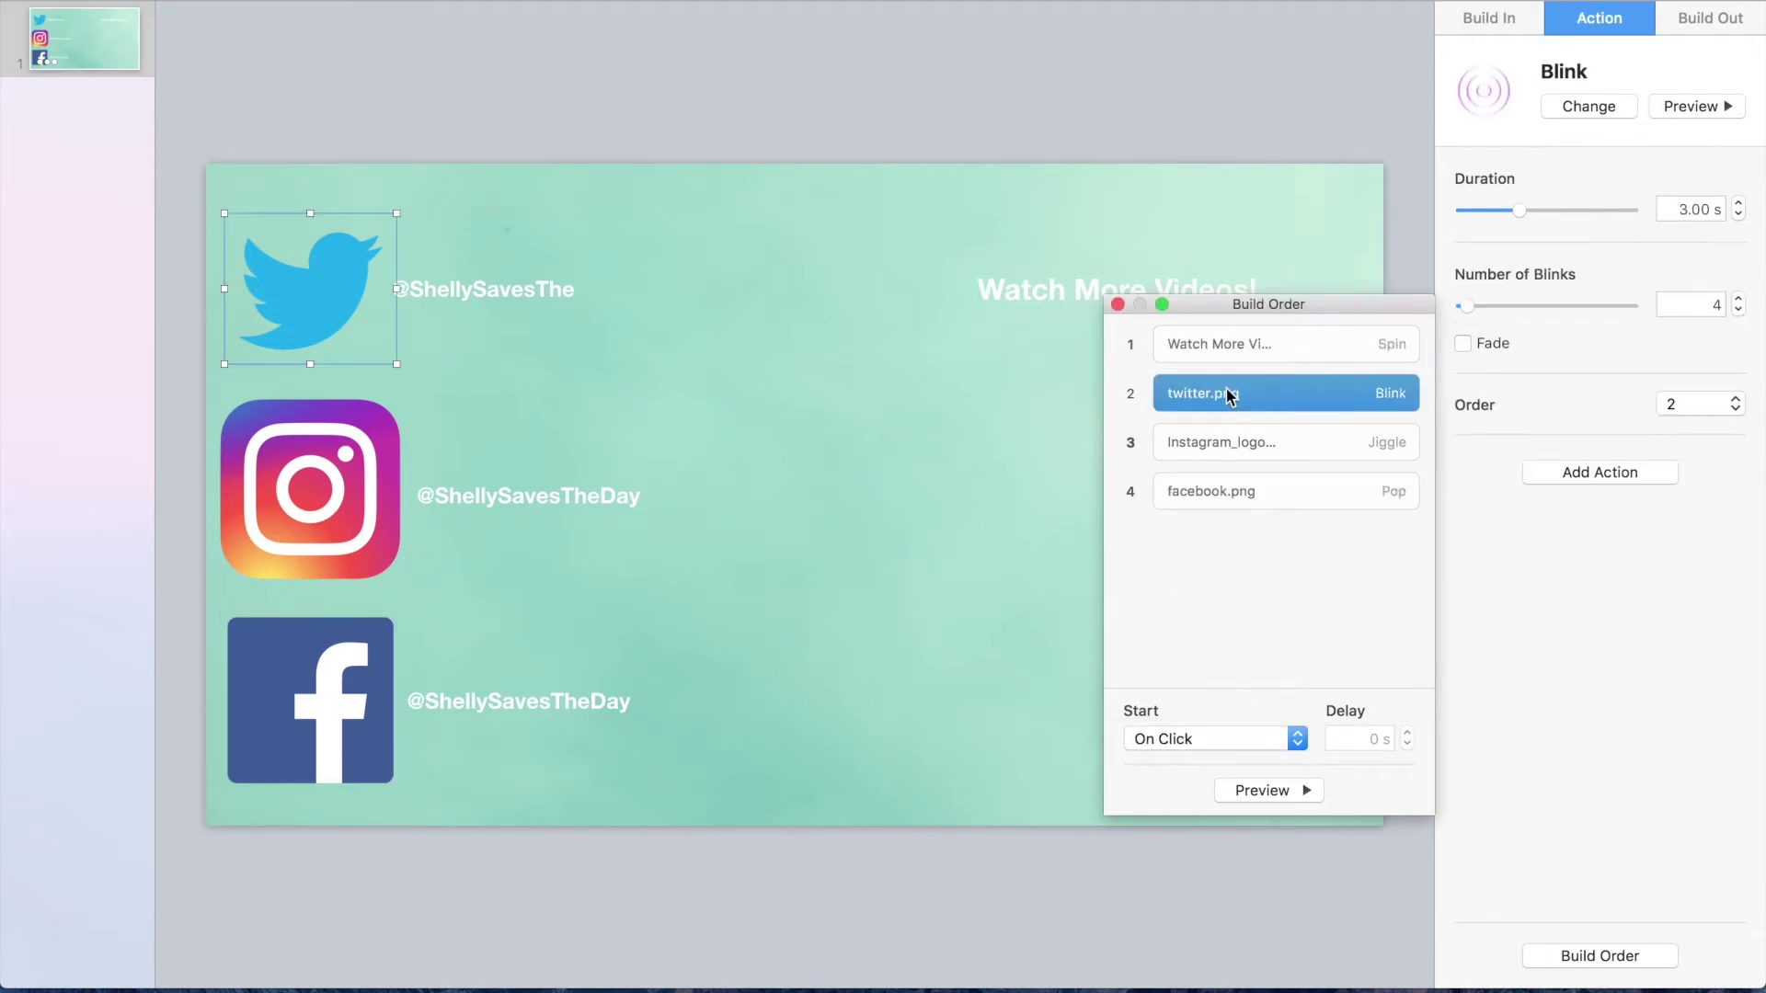
left_click(1196, 740)
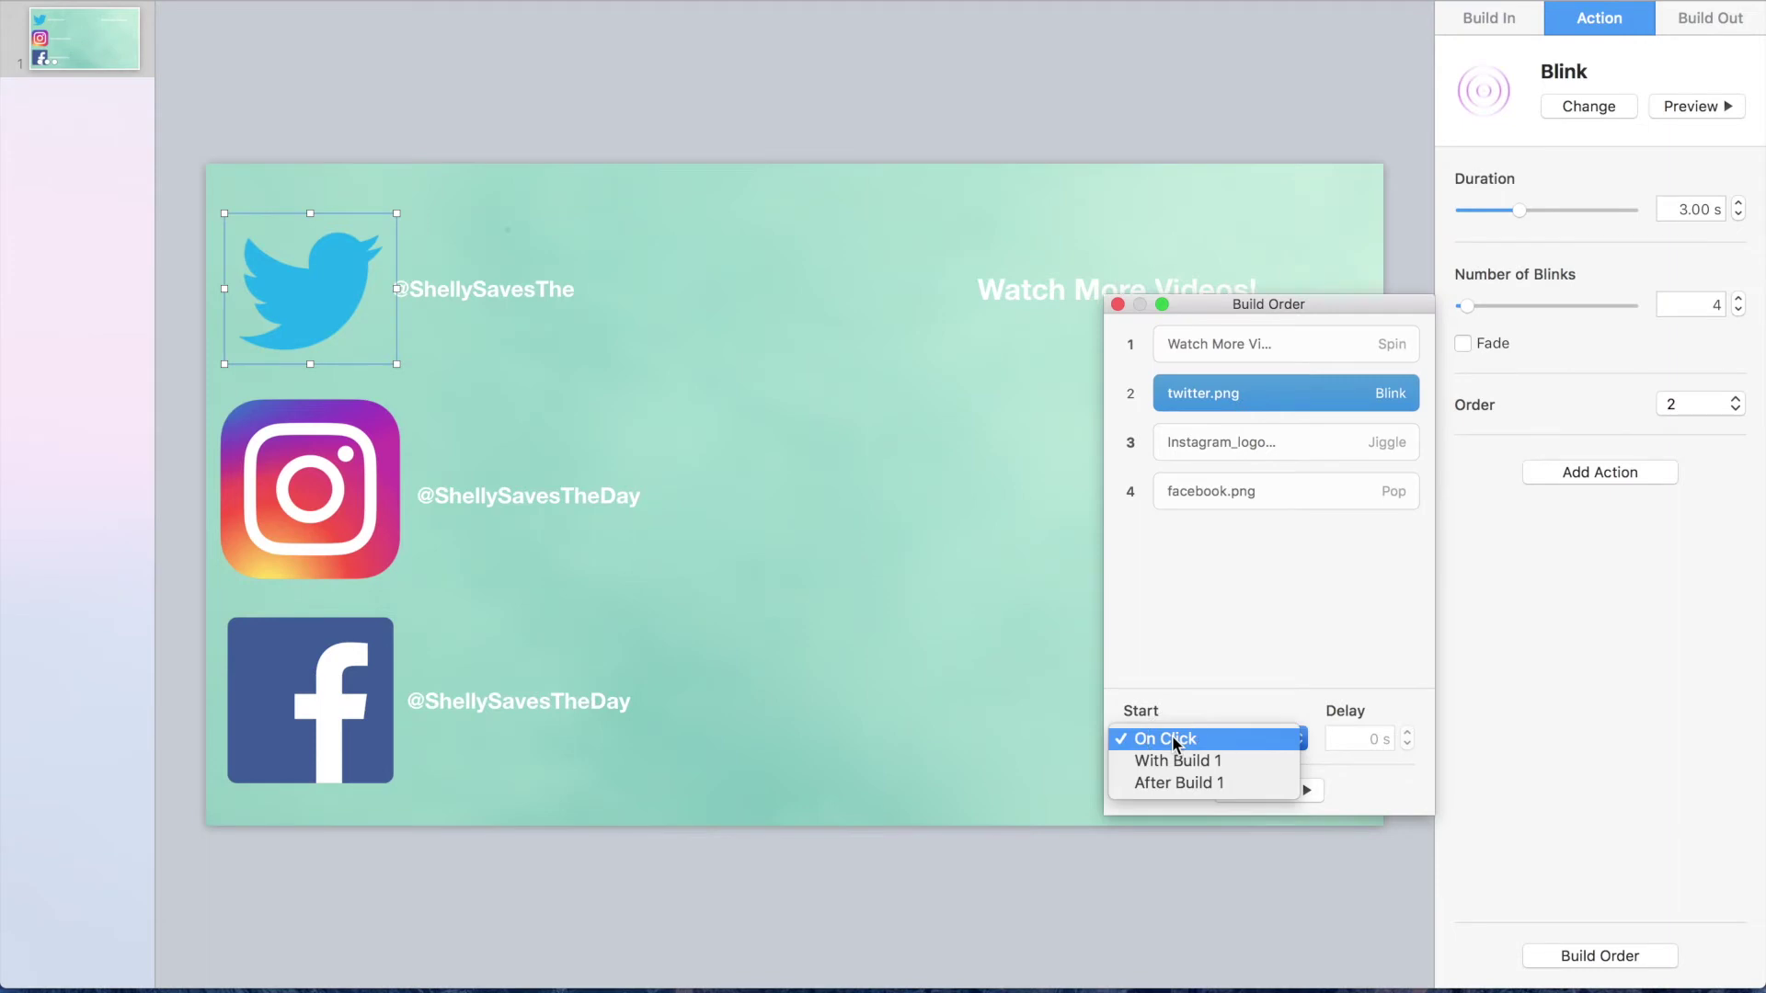
left_click(1182, 784)
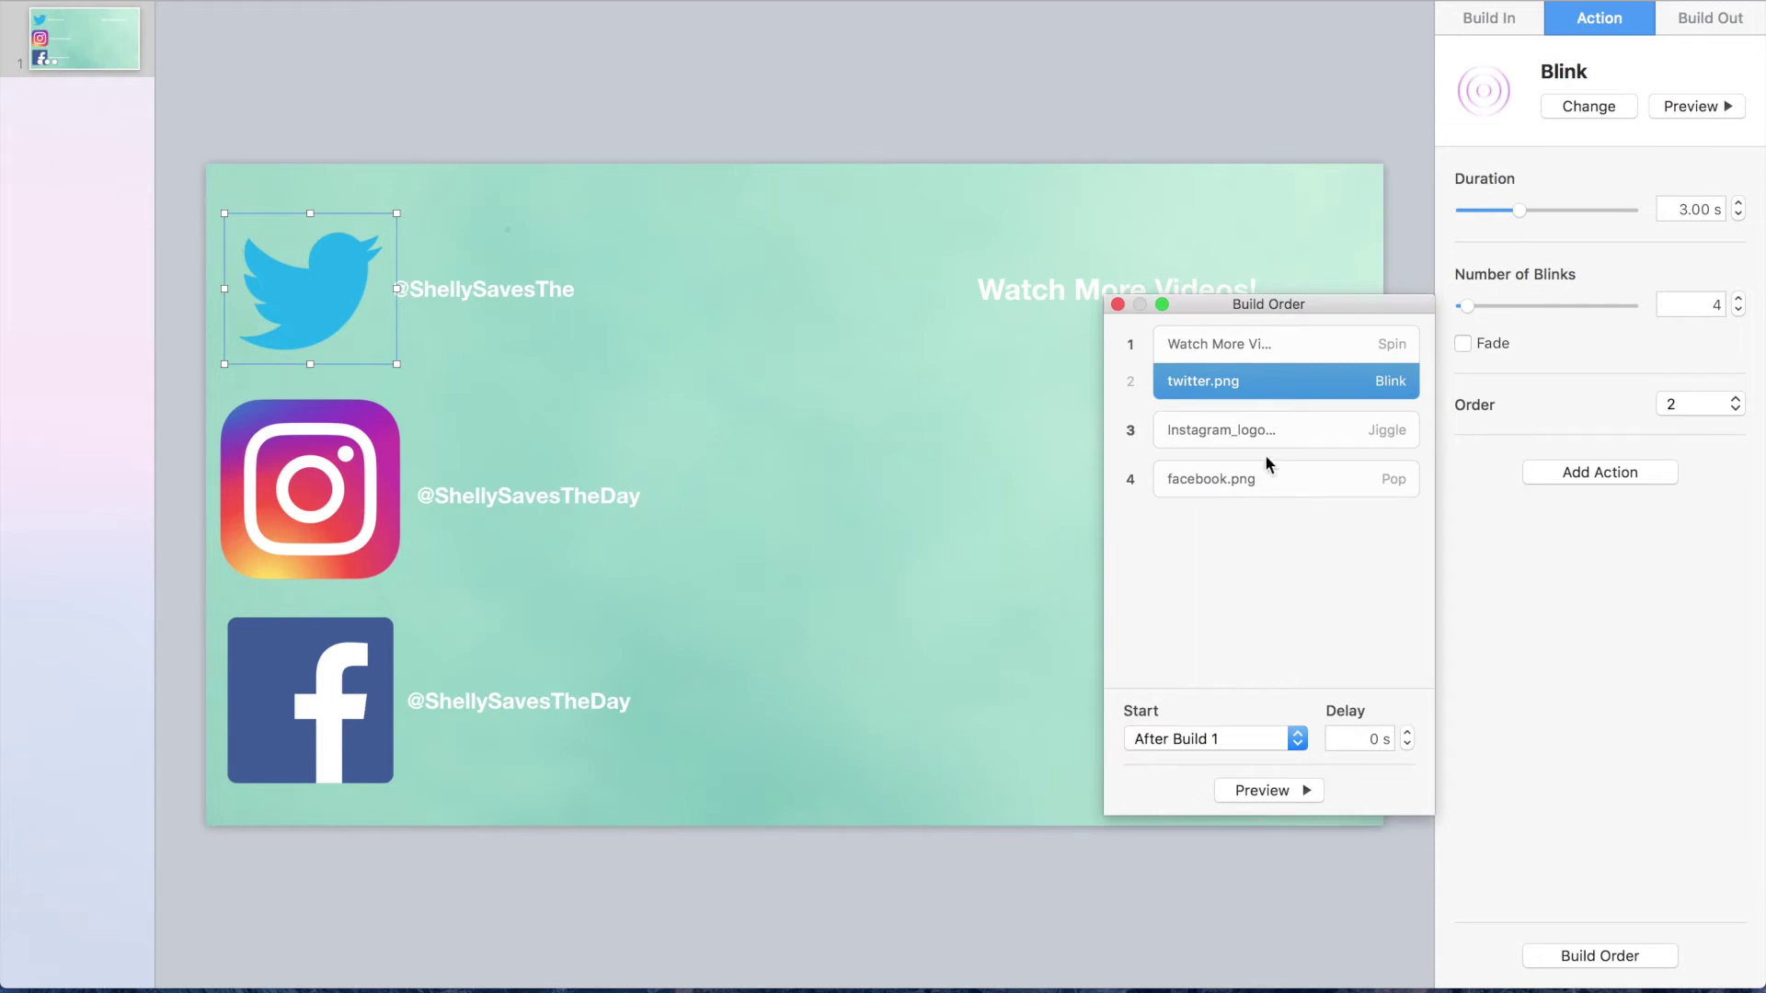
Step: Set the Instagram jiggle and Facebook pop to start With Build 2, then preview the sequence
left_click(1293, 432)
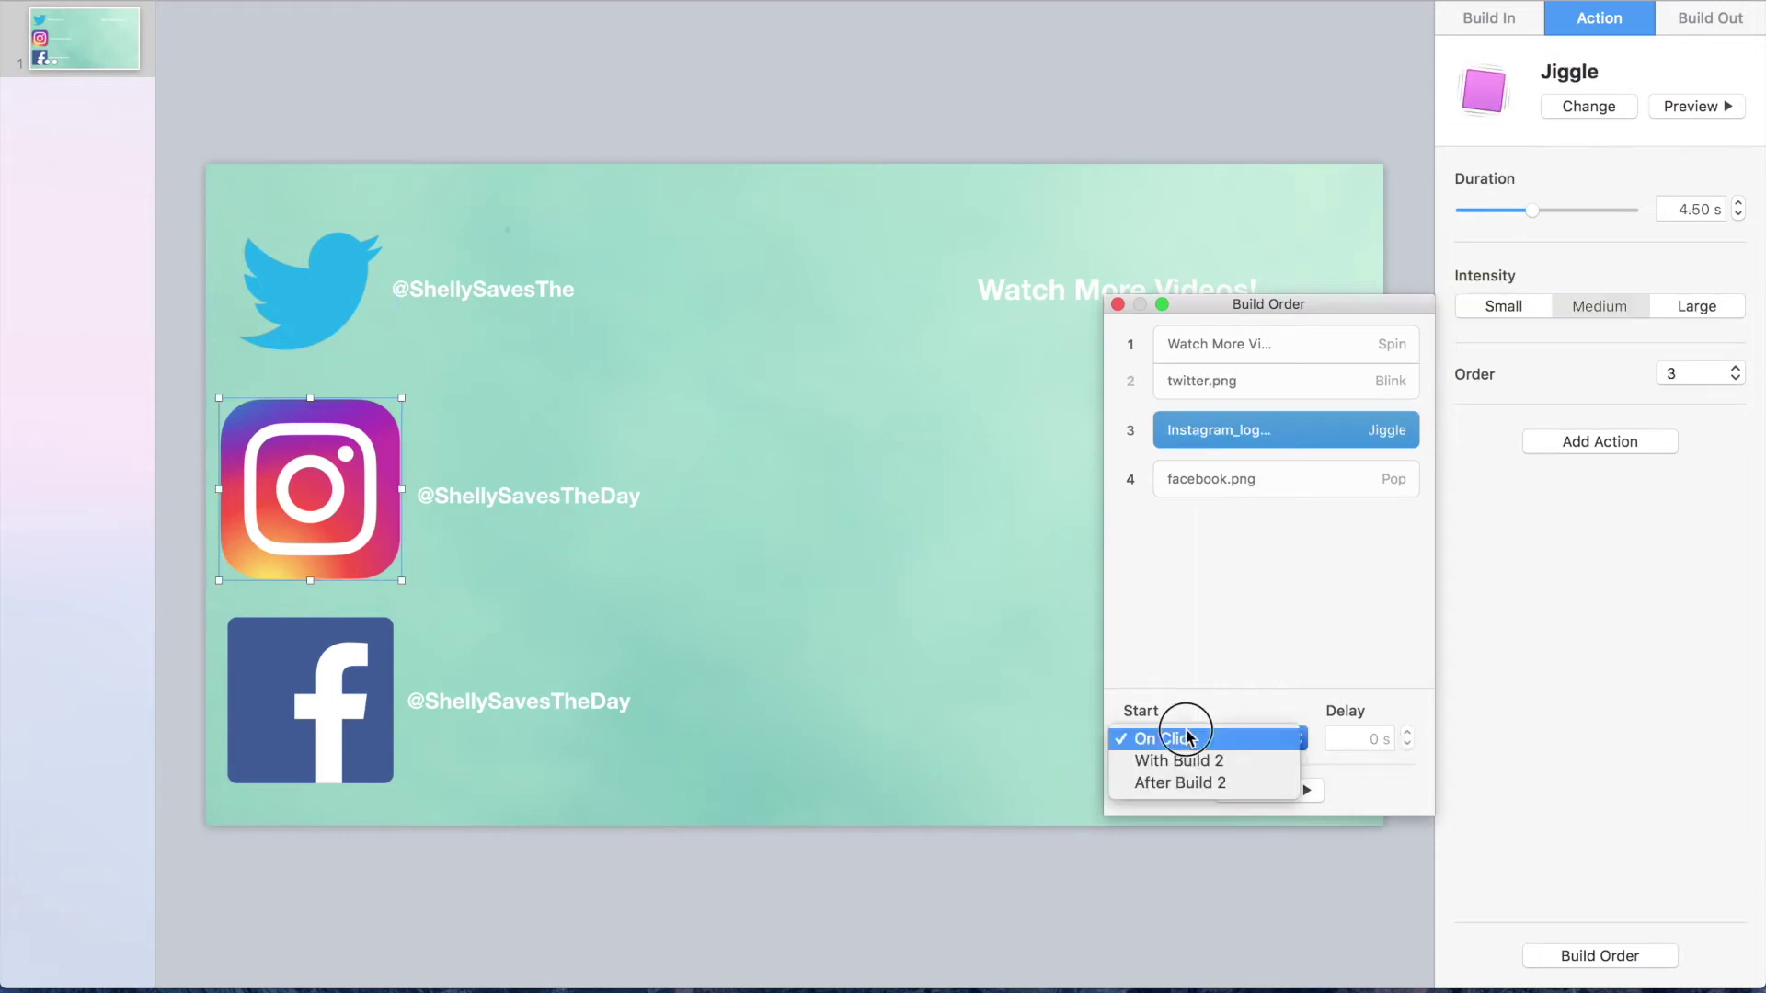
left_click(1189, 761)
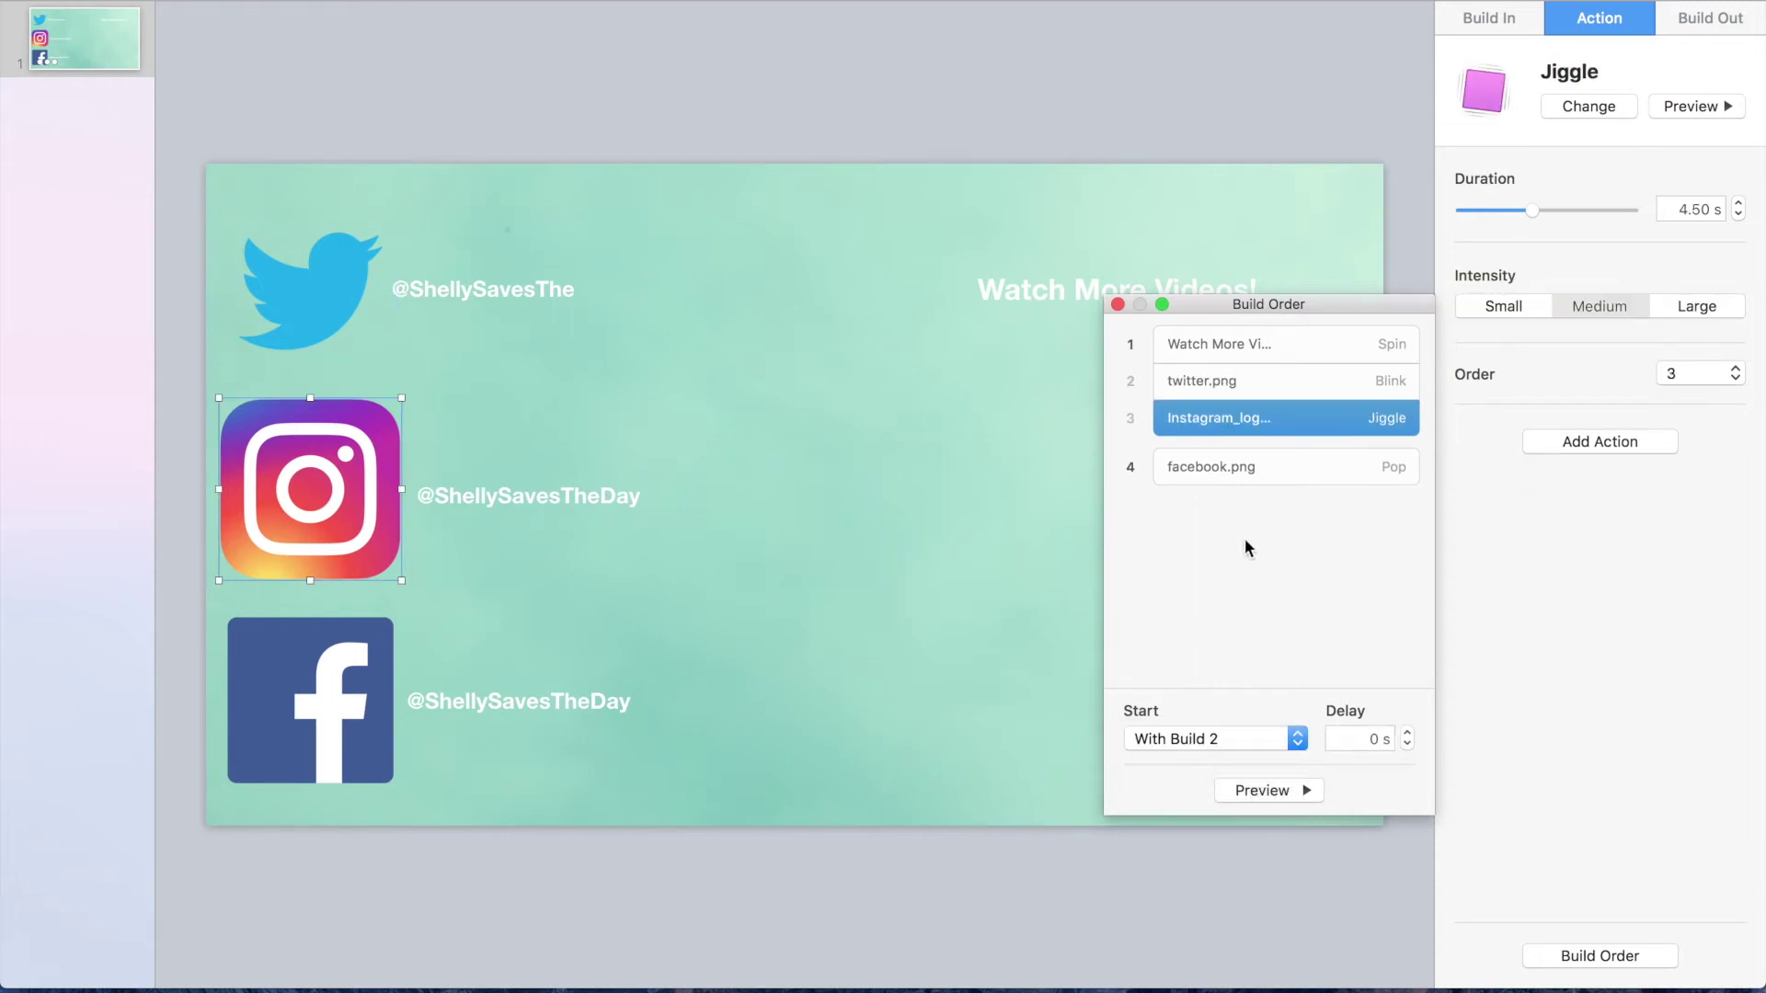
left_click(1289, 471)
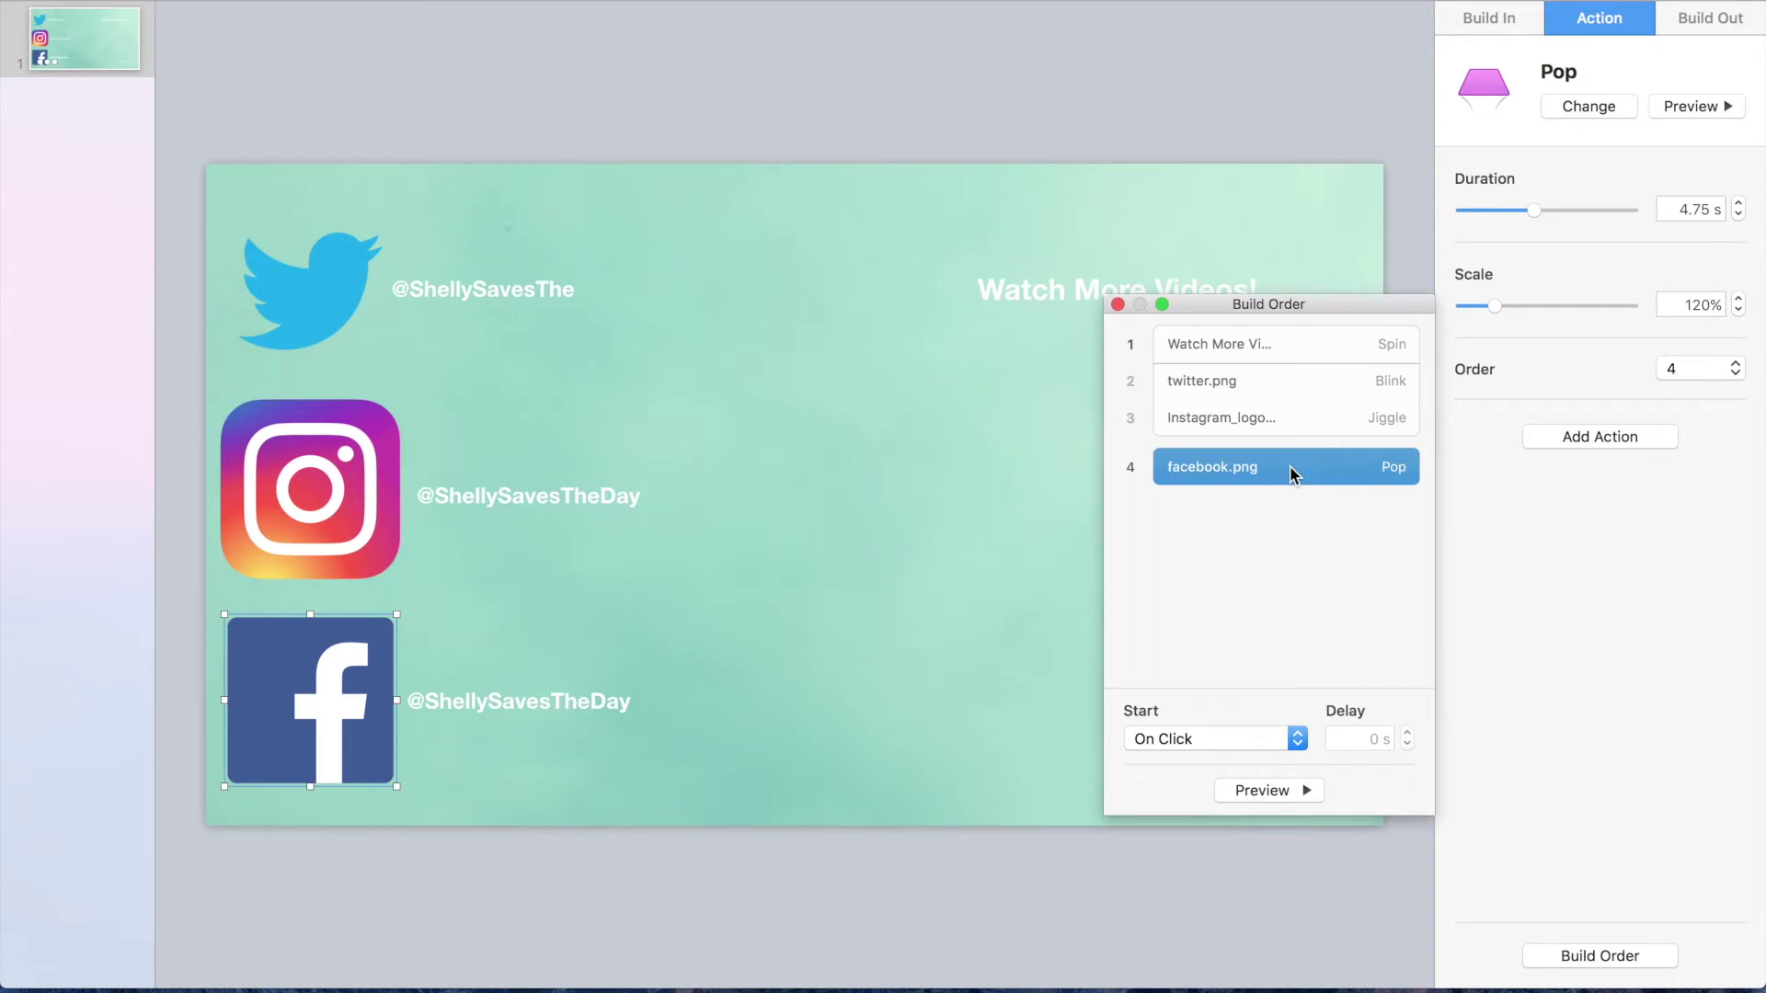
left_click(1171, 747)
left_click(1170, 763)
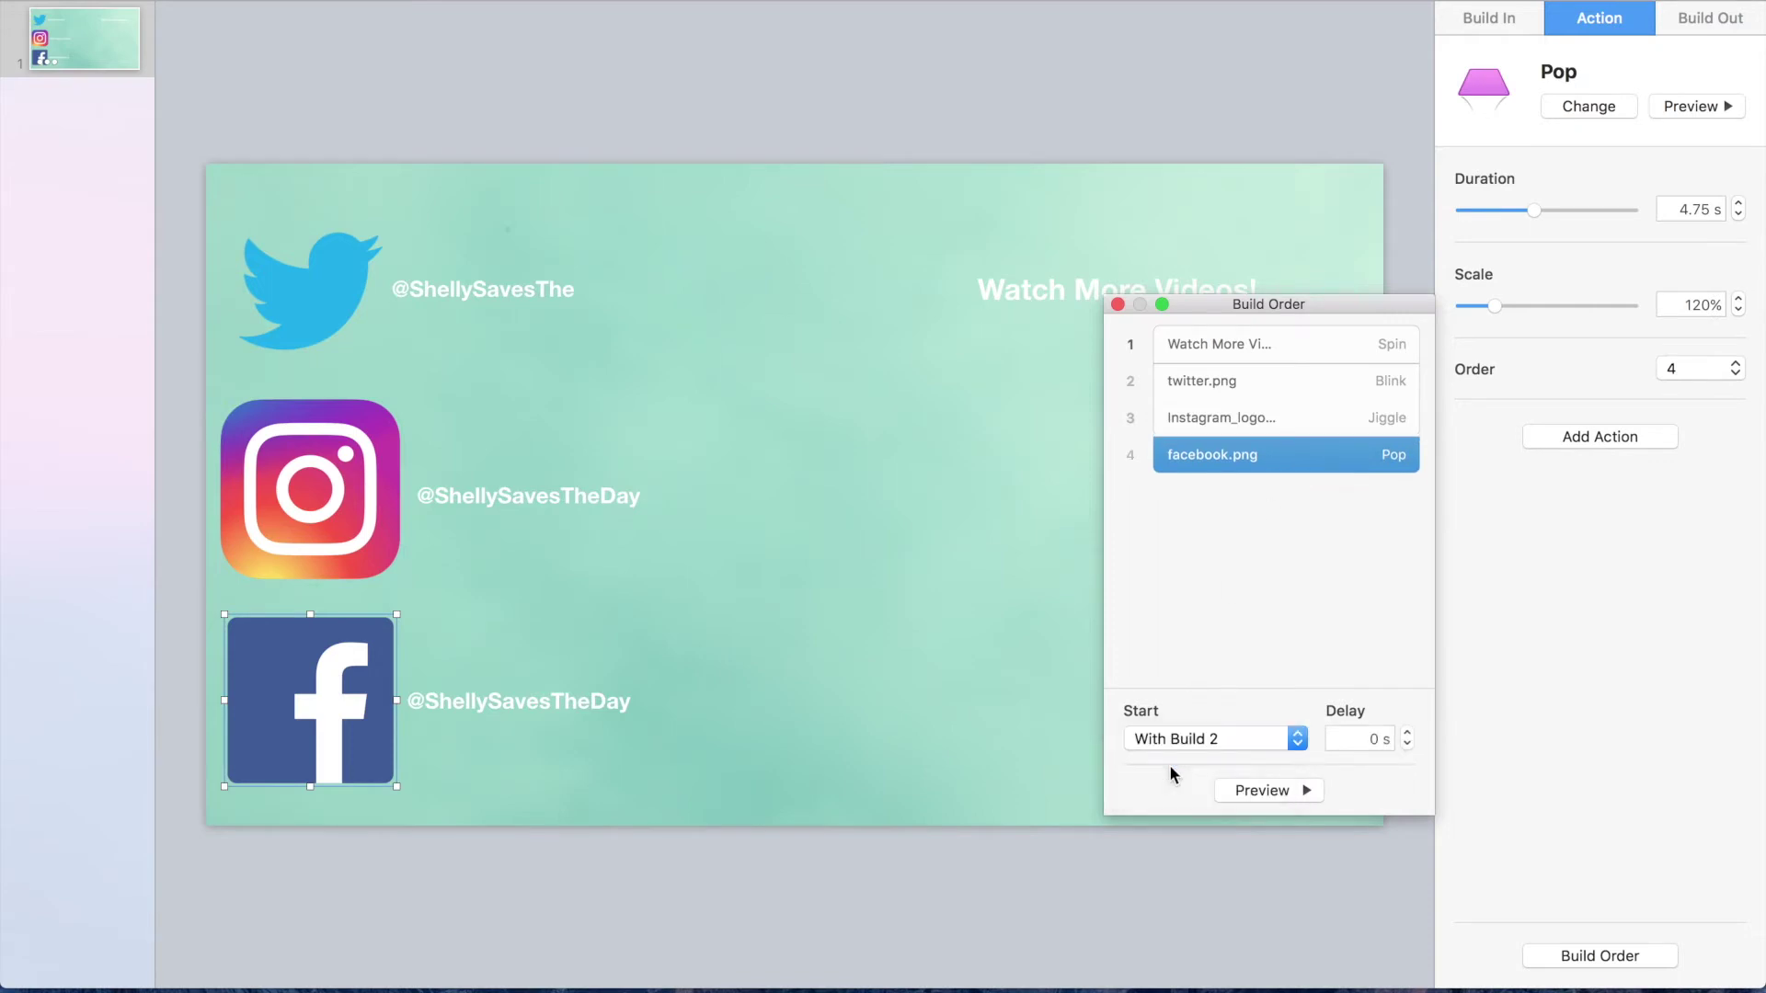
left_click(1249, 535)
left_click(1291, 796)
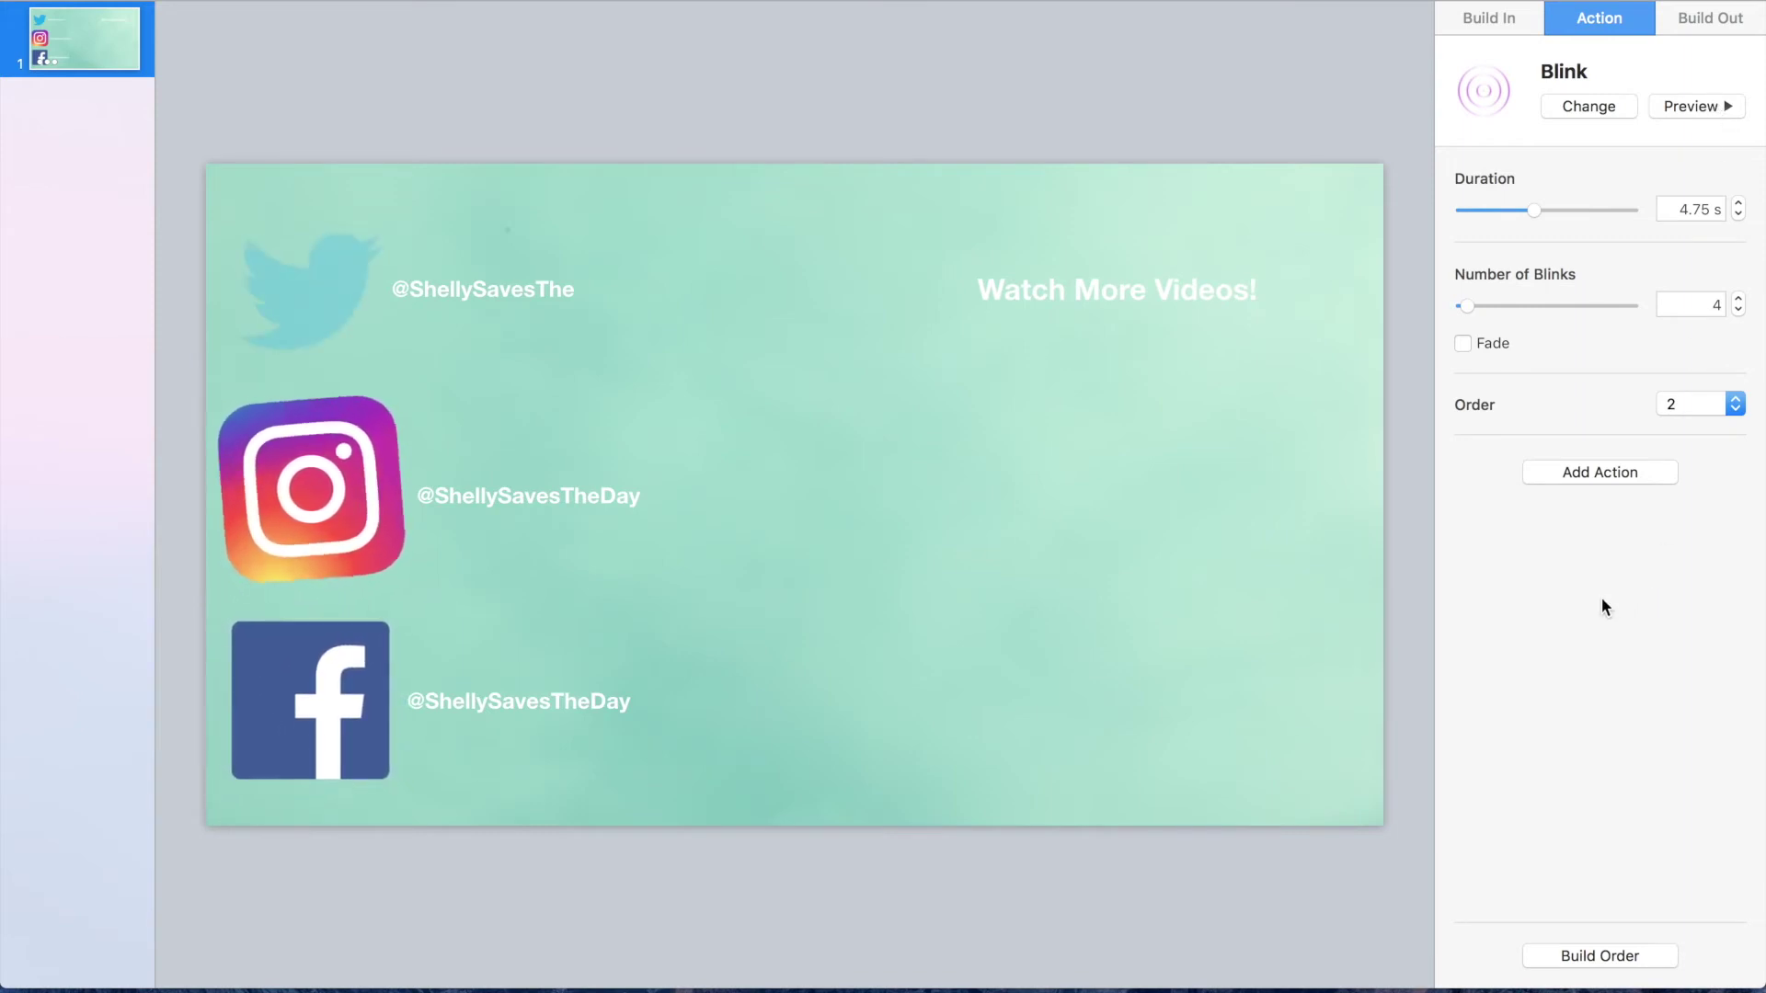
Step: Let the build preview finish, then select the Twitter handle text on the slide
left_click(513, 286)
Step: Give the three social handle captions a 5-second Jiggle action
left_click(522, 496, "shift")
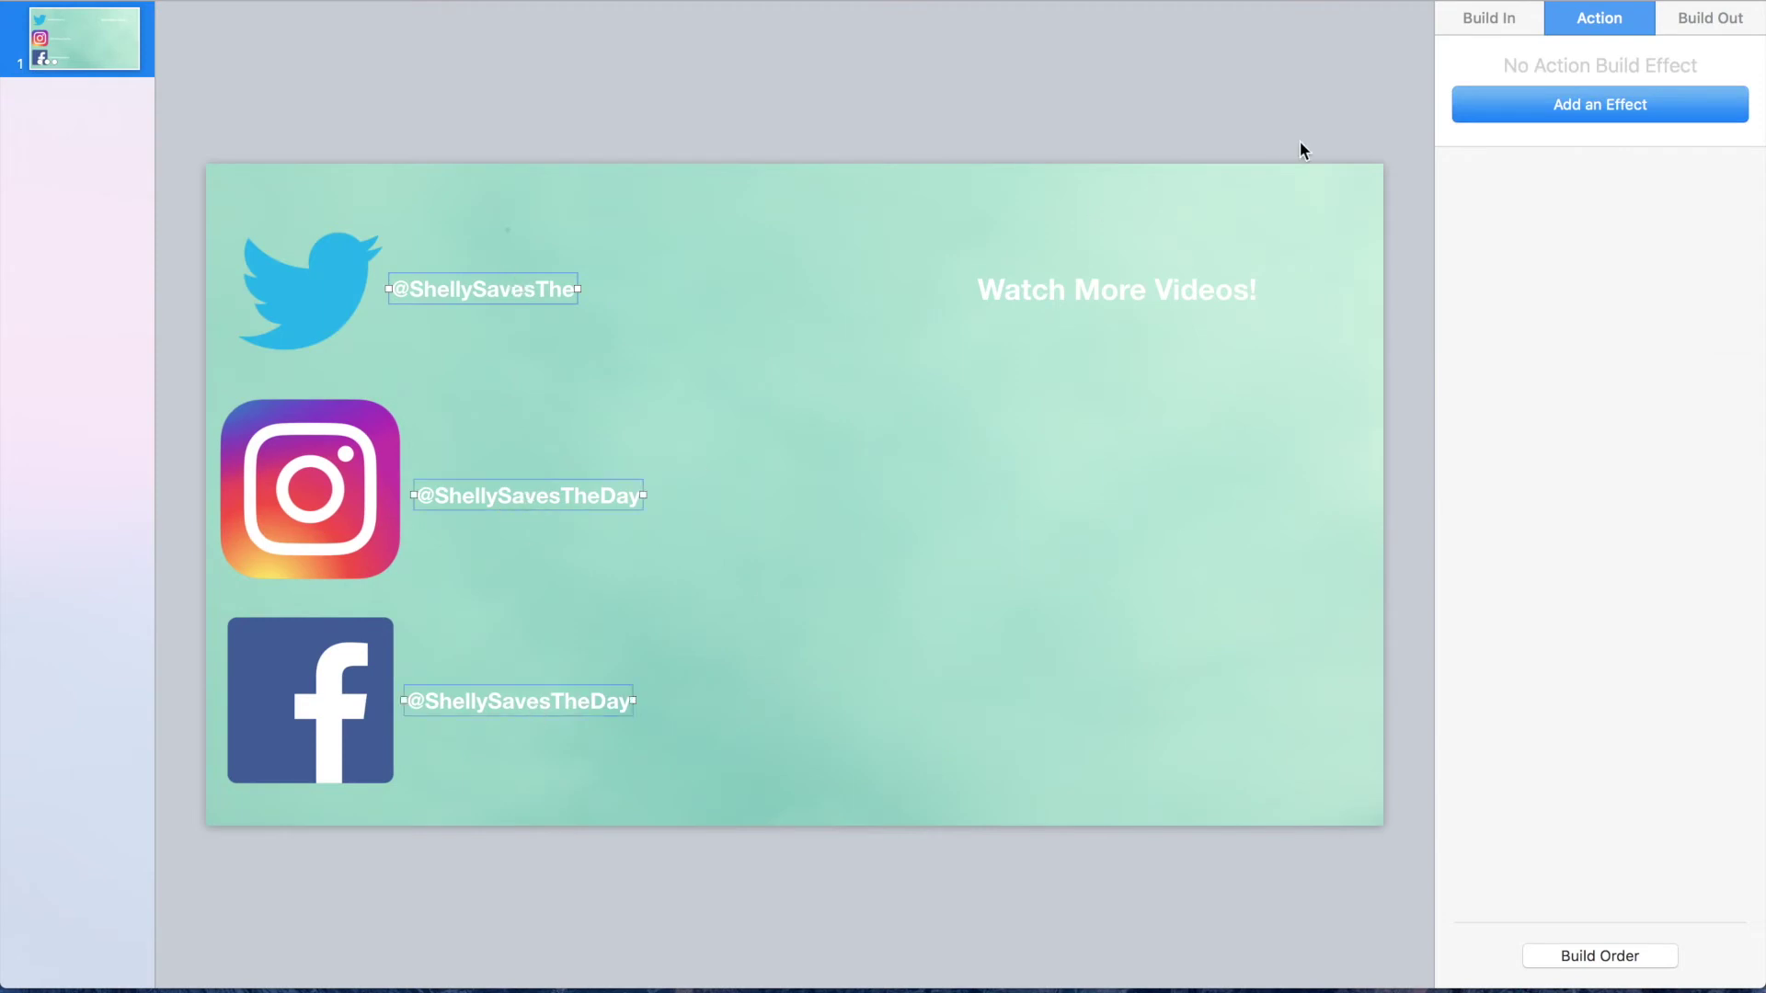
left_click(1563, 104)
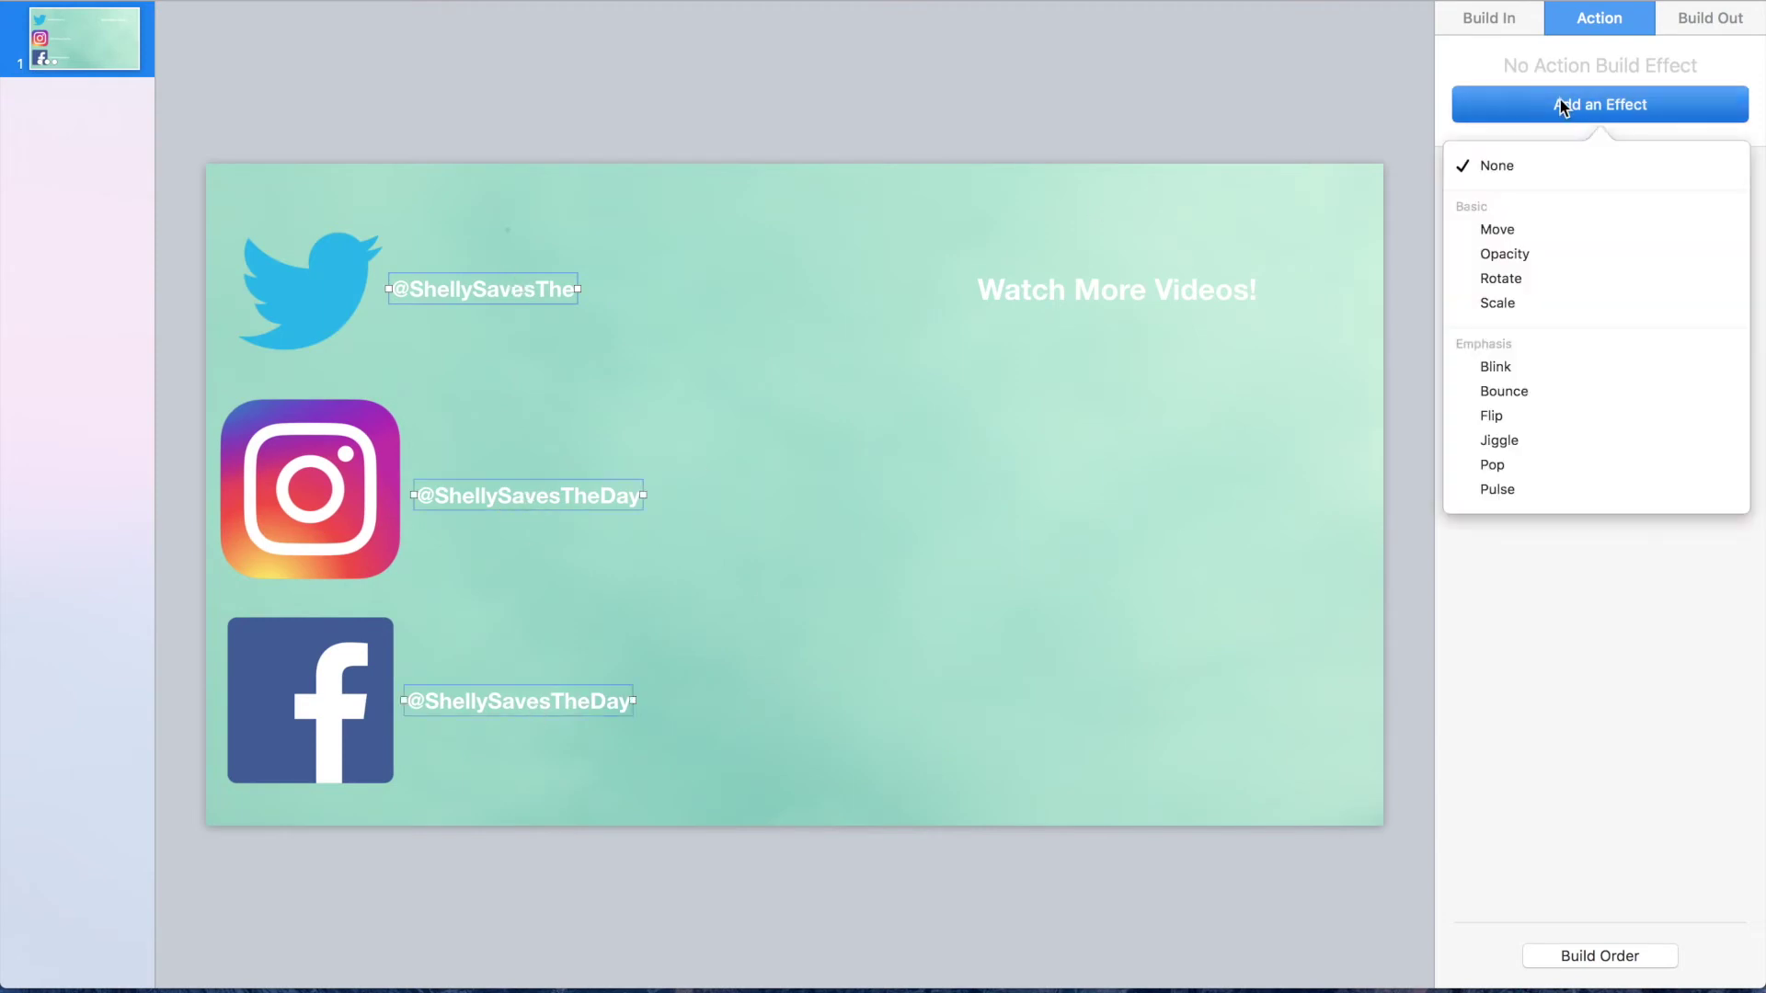
left_click(1571, 442)
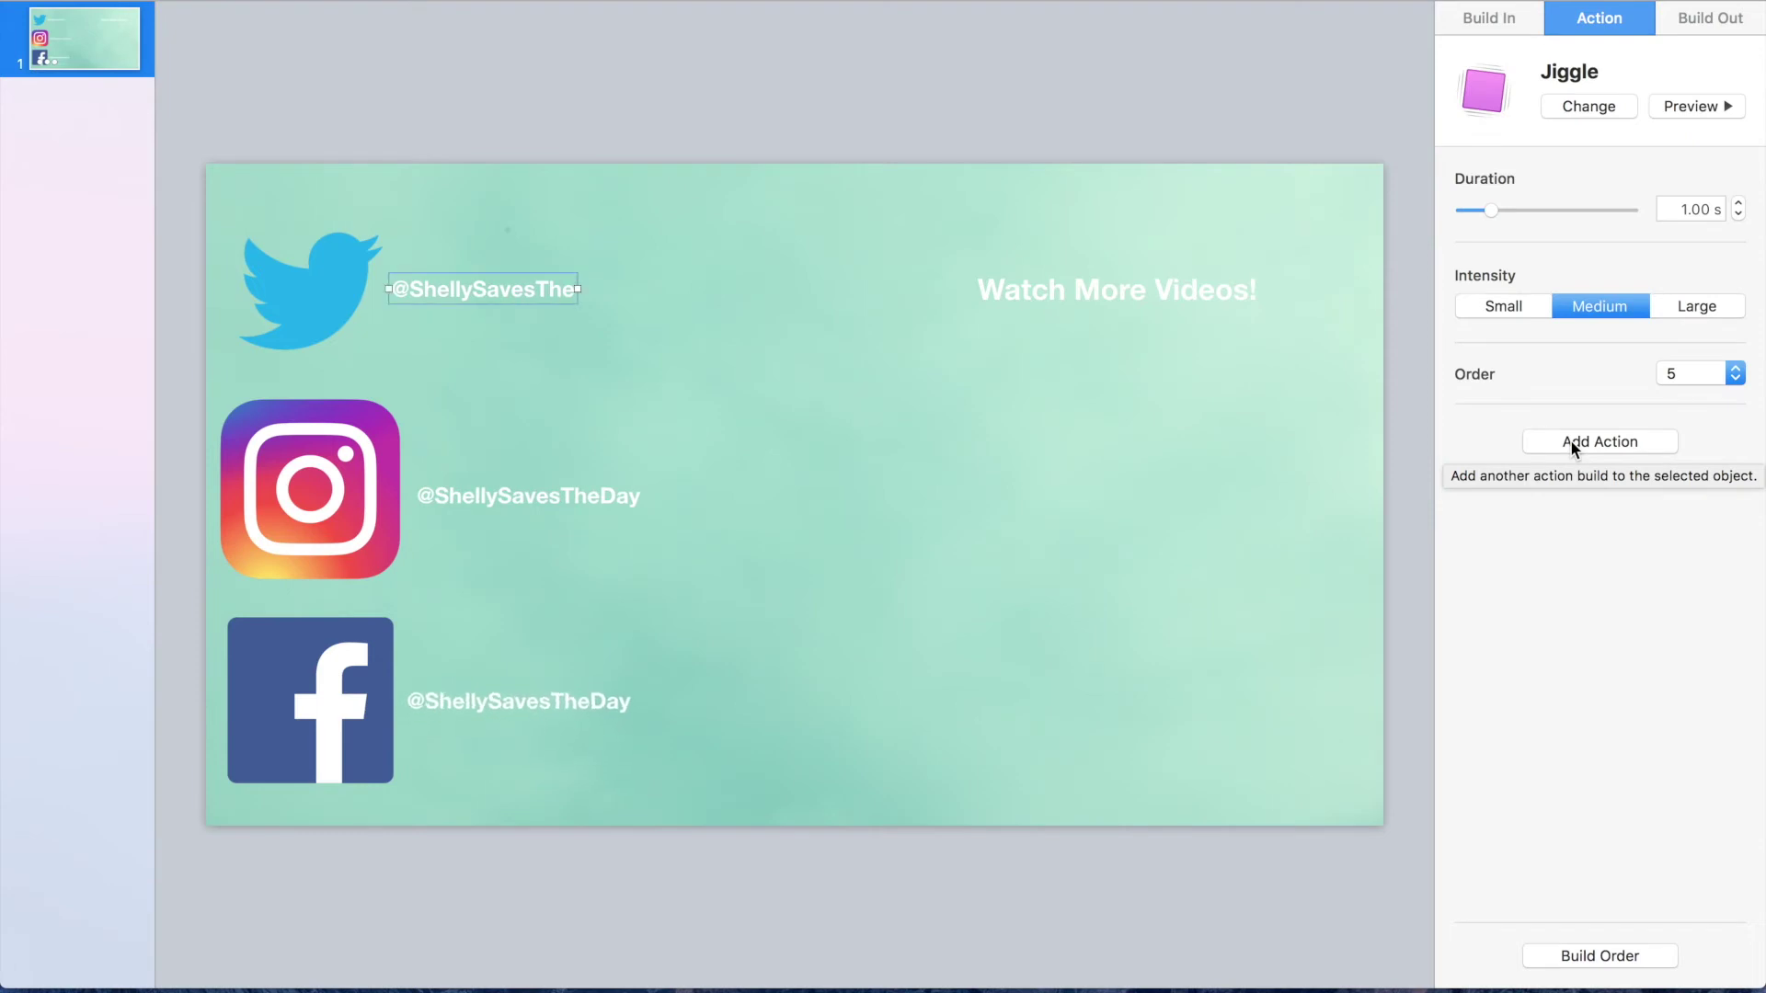
left_click_drag(1491, 210, 1537, 211)
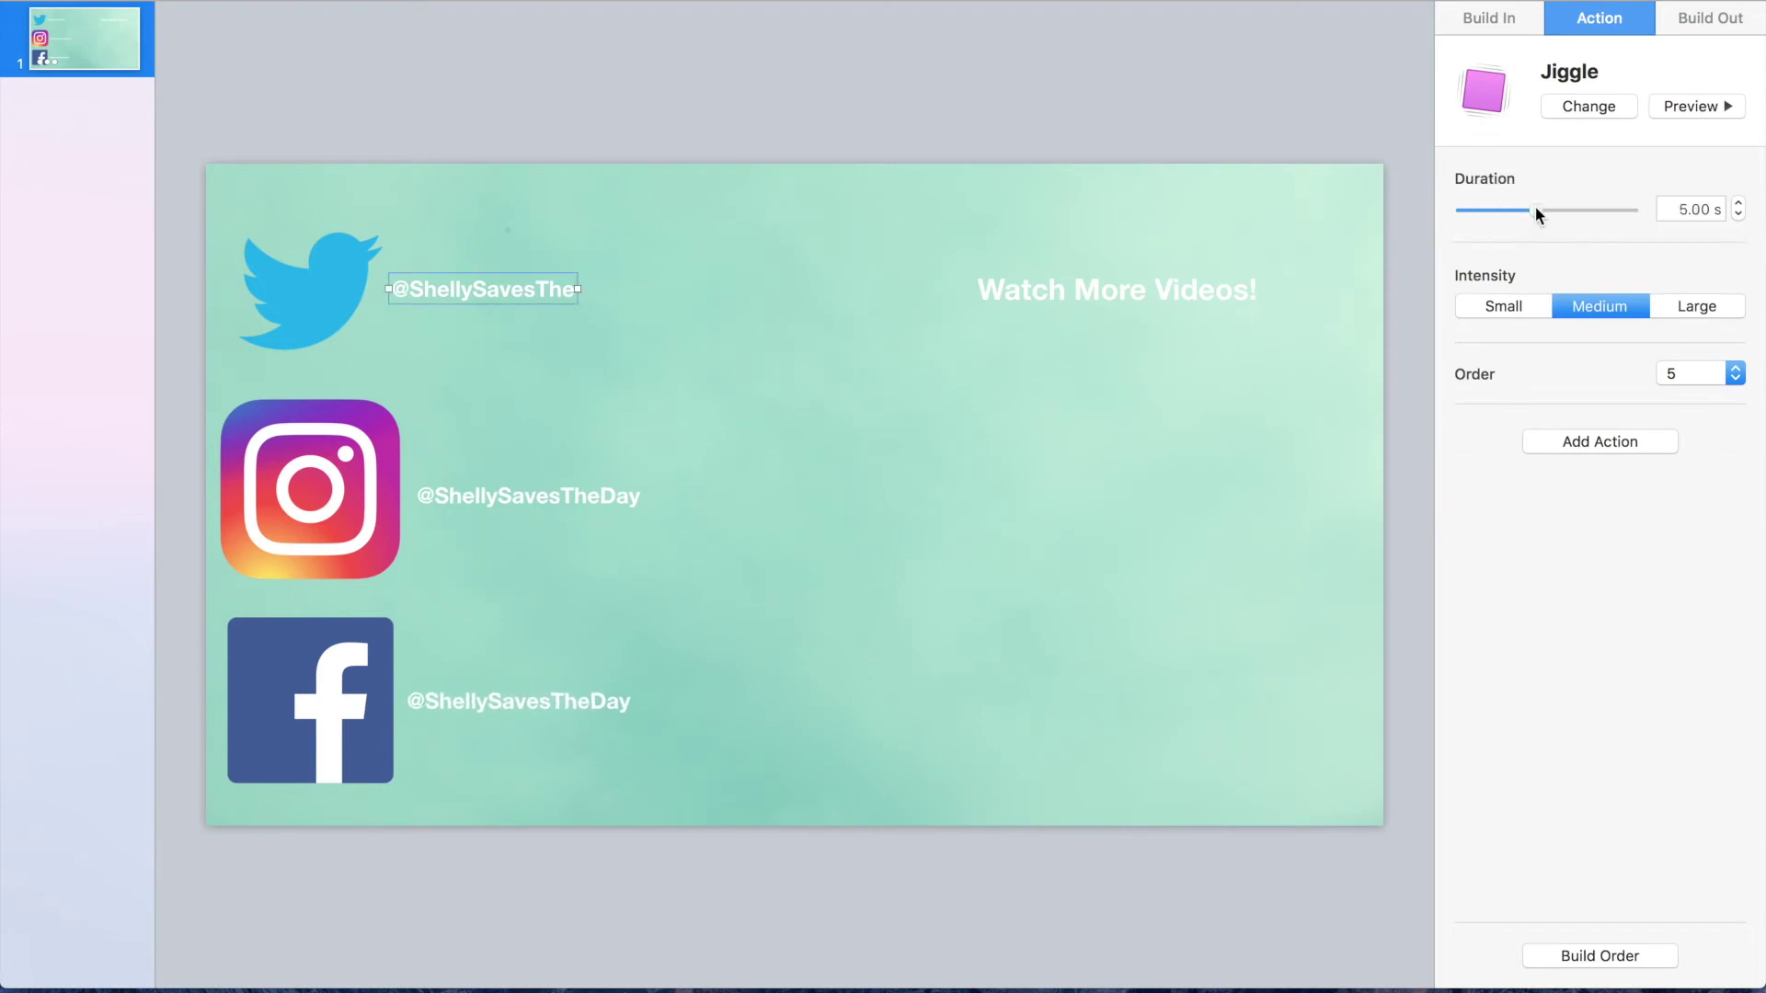
left_click(1718, 107)
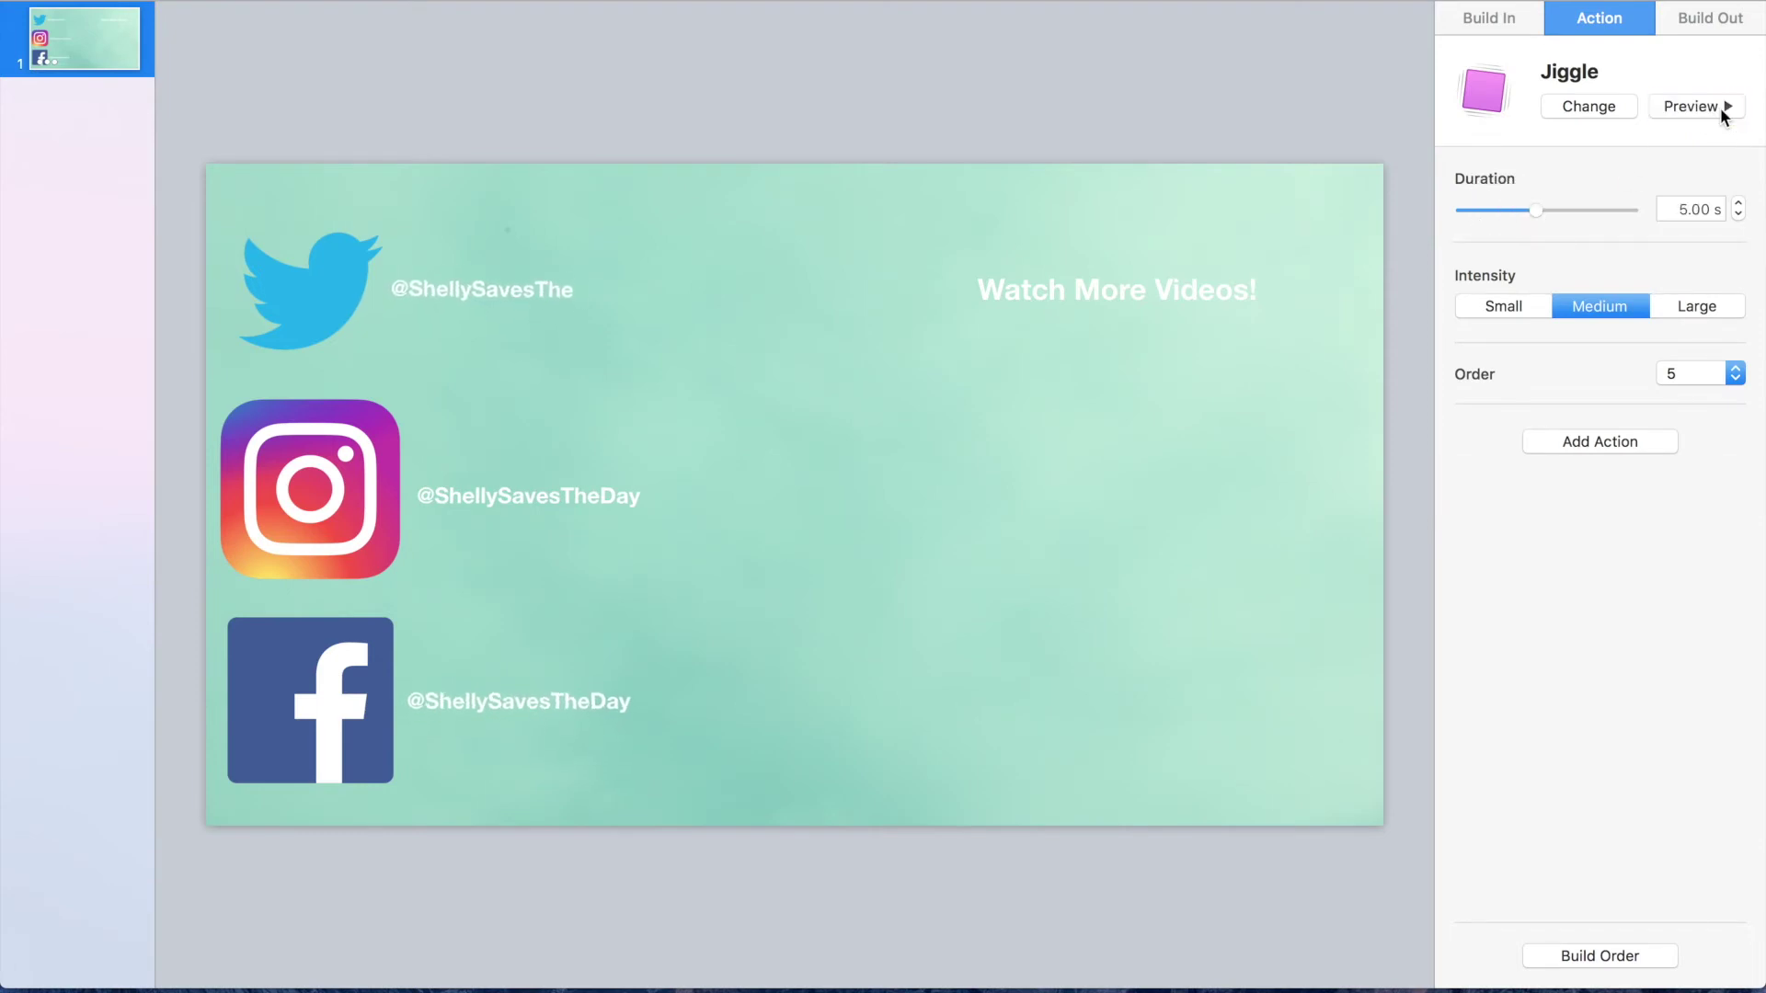
Step: Set builds 5, 6 and 7 to start With Build 2 in the build order
left_click(1579, 959)
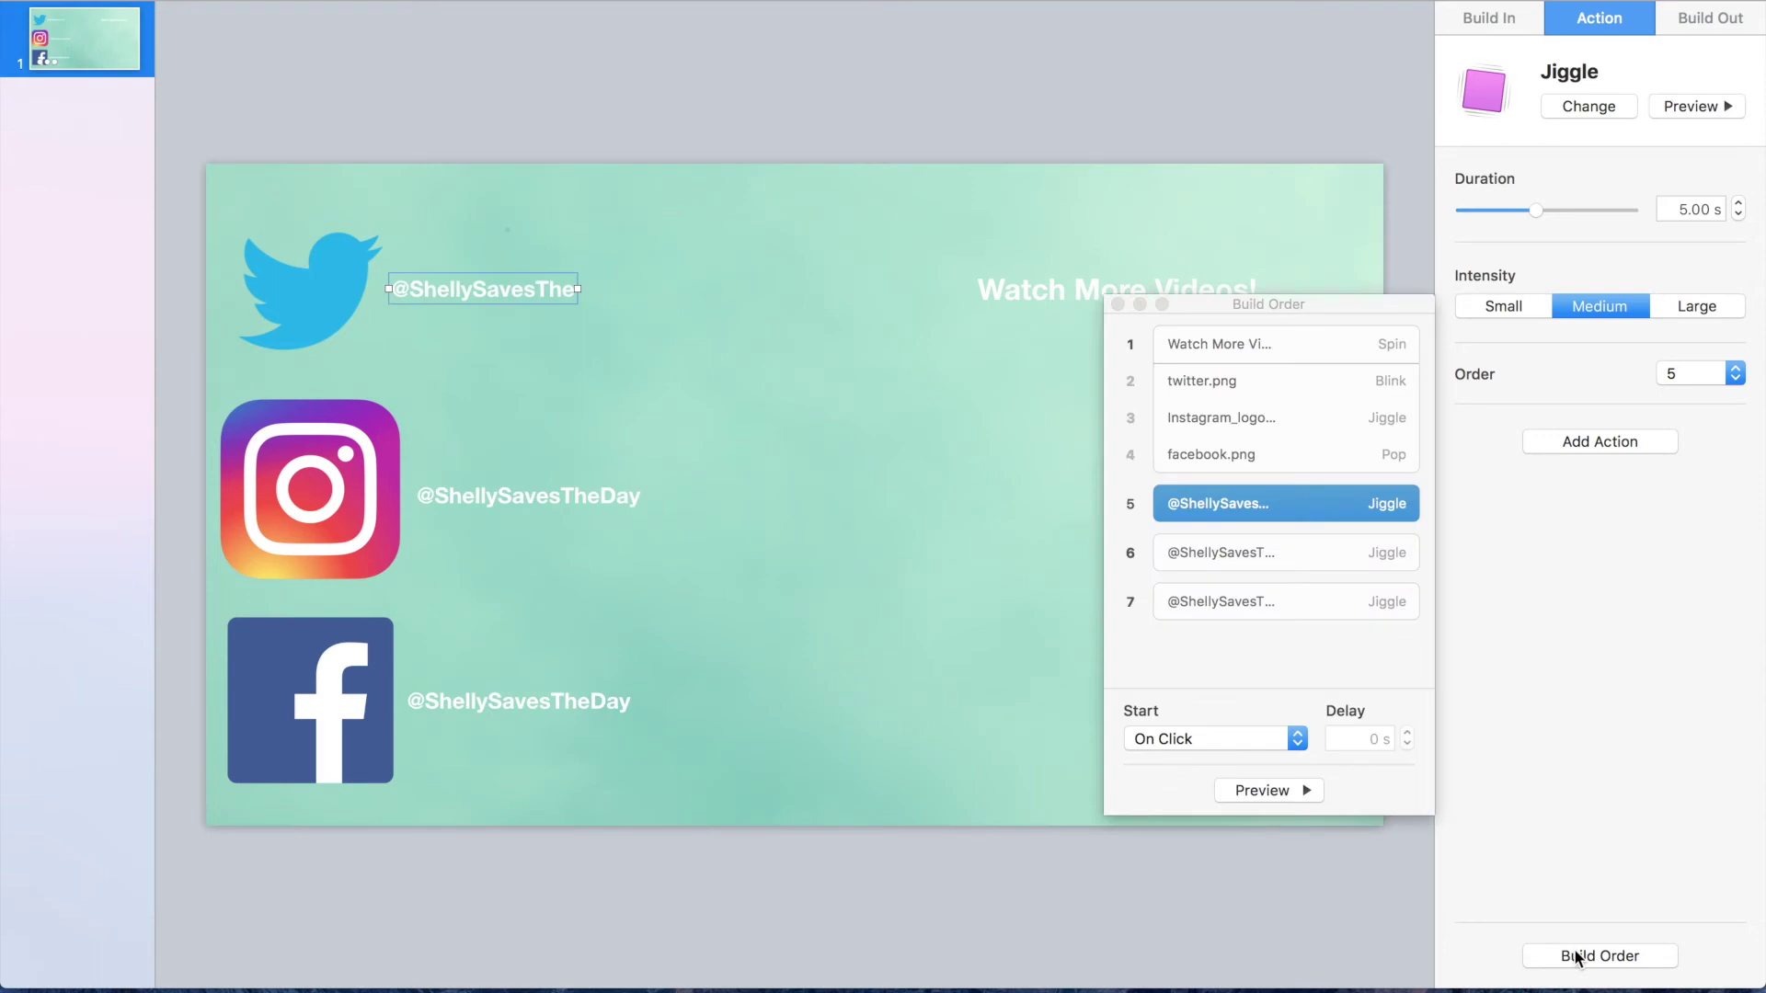
left_click(1205, 738)
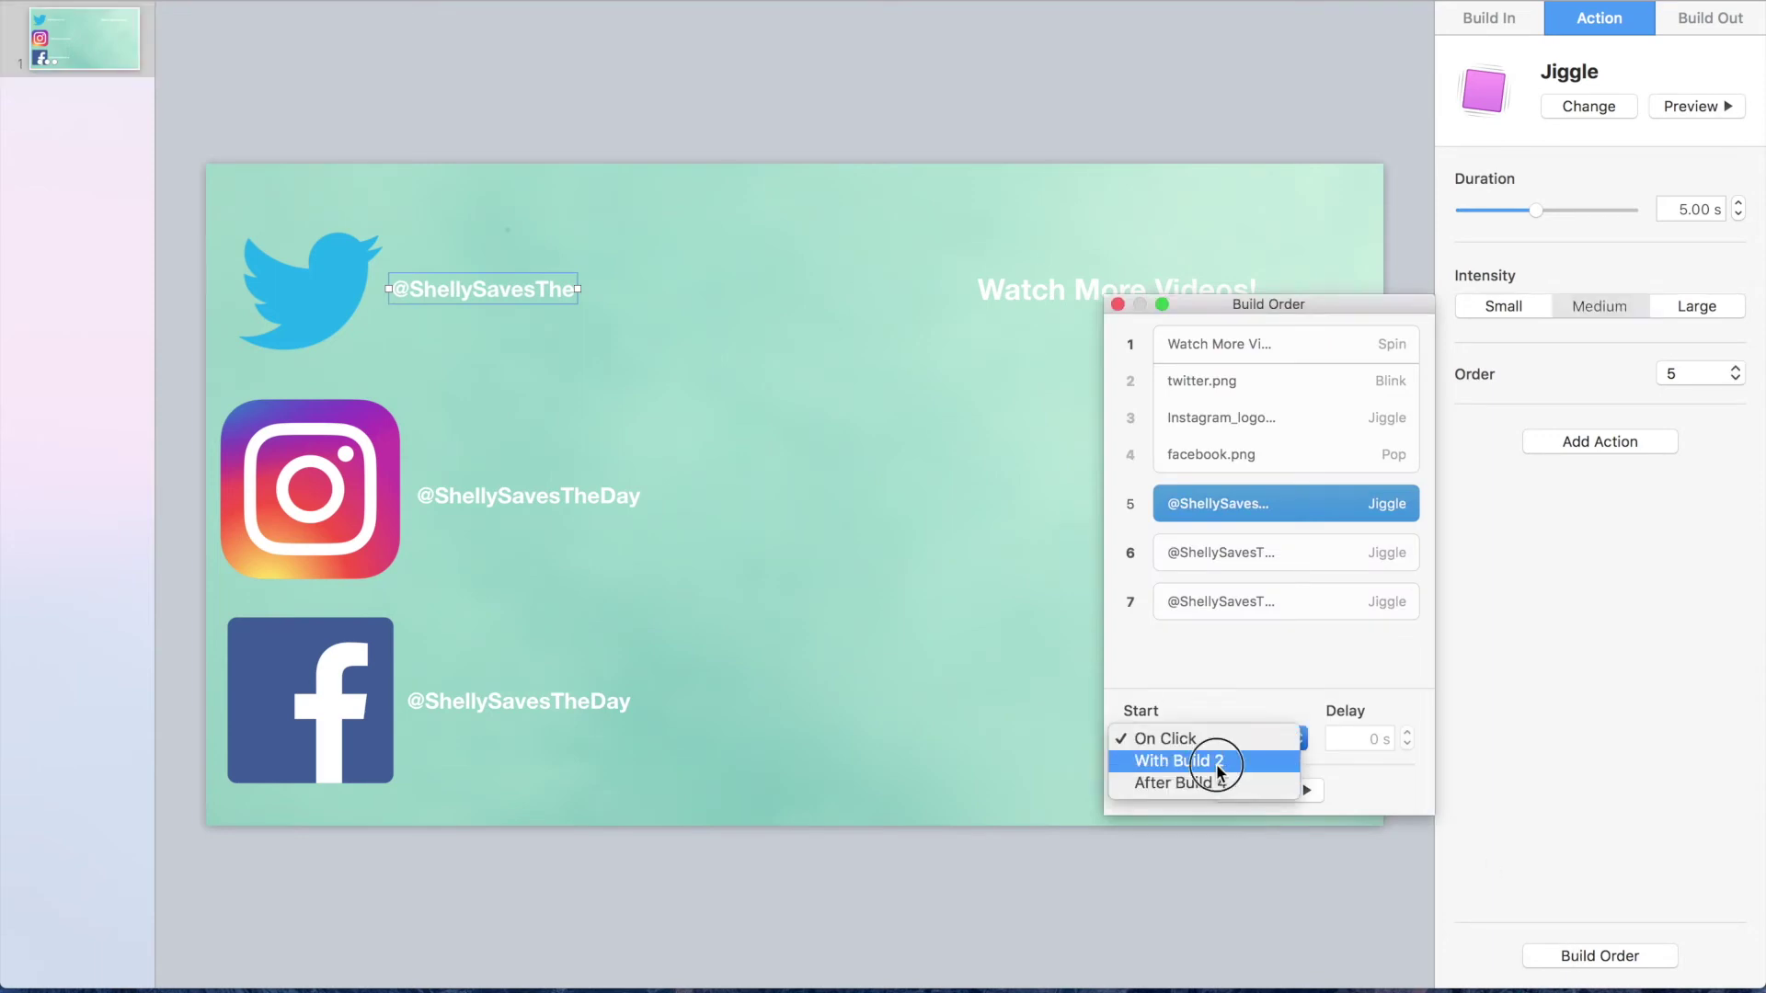
left_click(1216, 763)
left_click(1241, 543)
left_click(1194, 742)
left_click(1196, 761)
left_click(1262, 578)
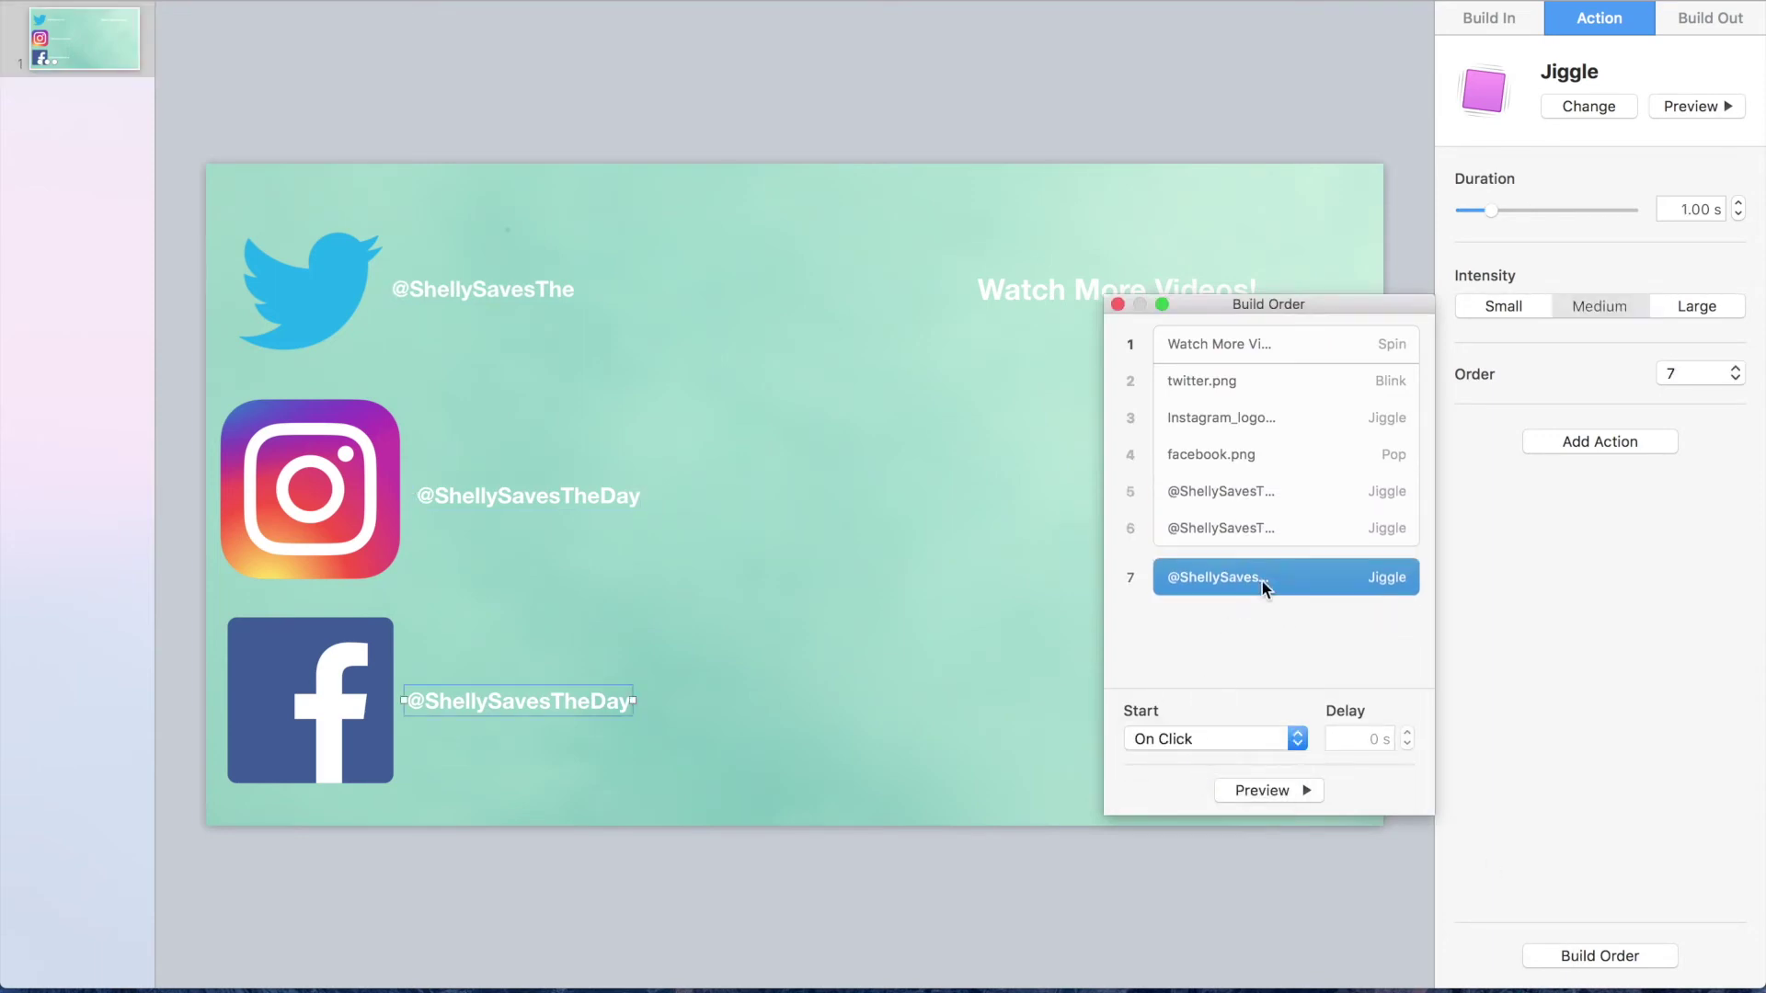
left_click(1196, 739)
left_click(1172, 756)
left_click(1283, 611)
left_click(1299, 789)
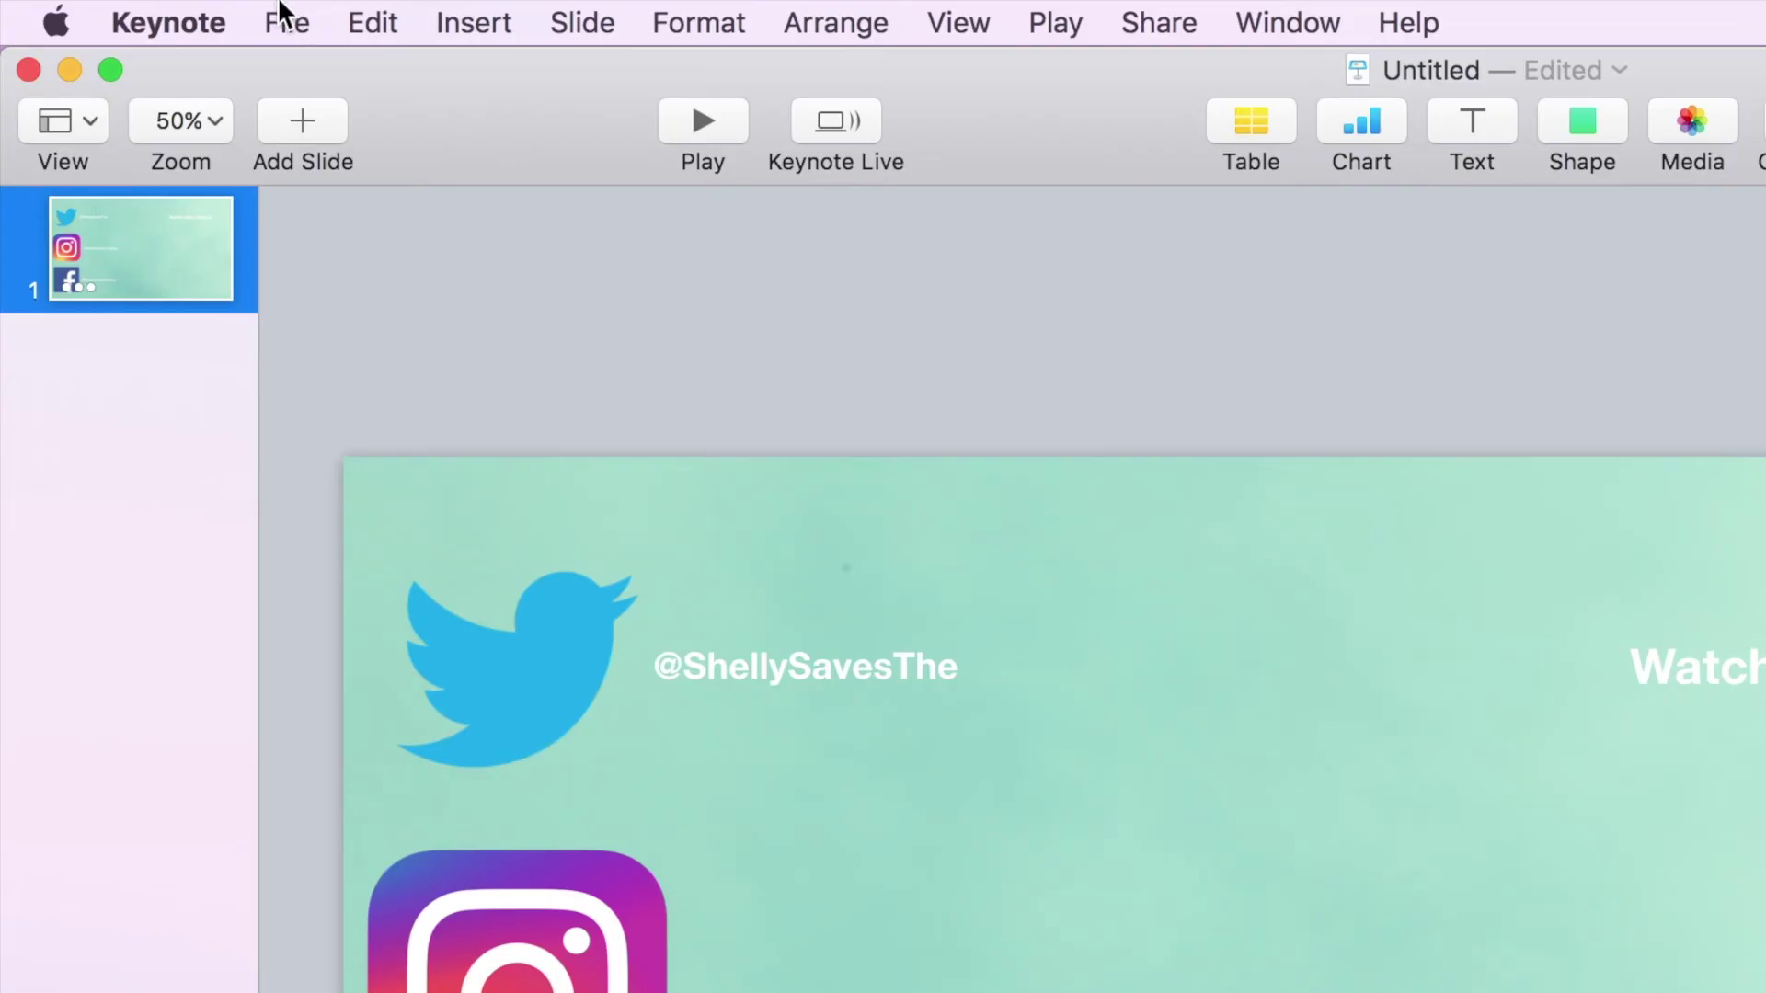
Step: Export a Self-Playing 1080p QuickTime movie named EndScreen with 0-second slide timing
left_click(280, 21)
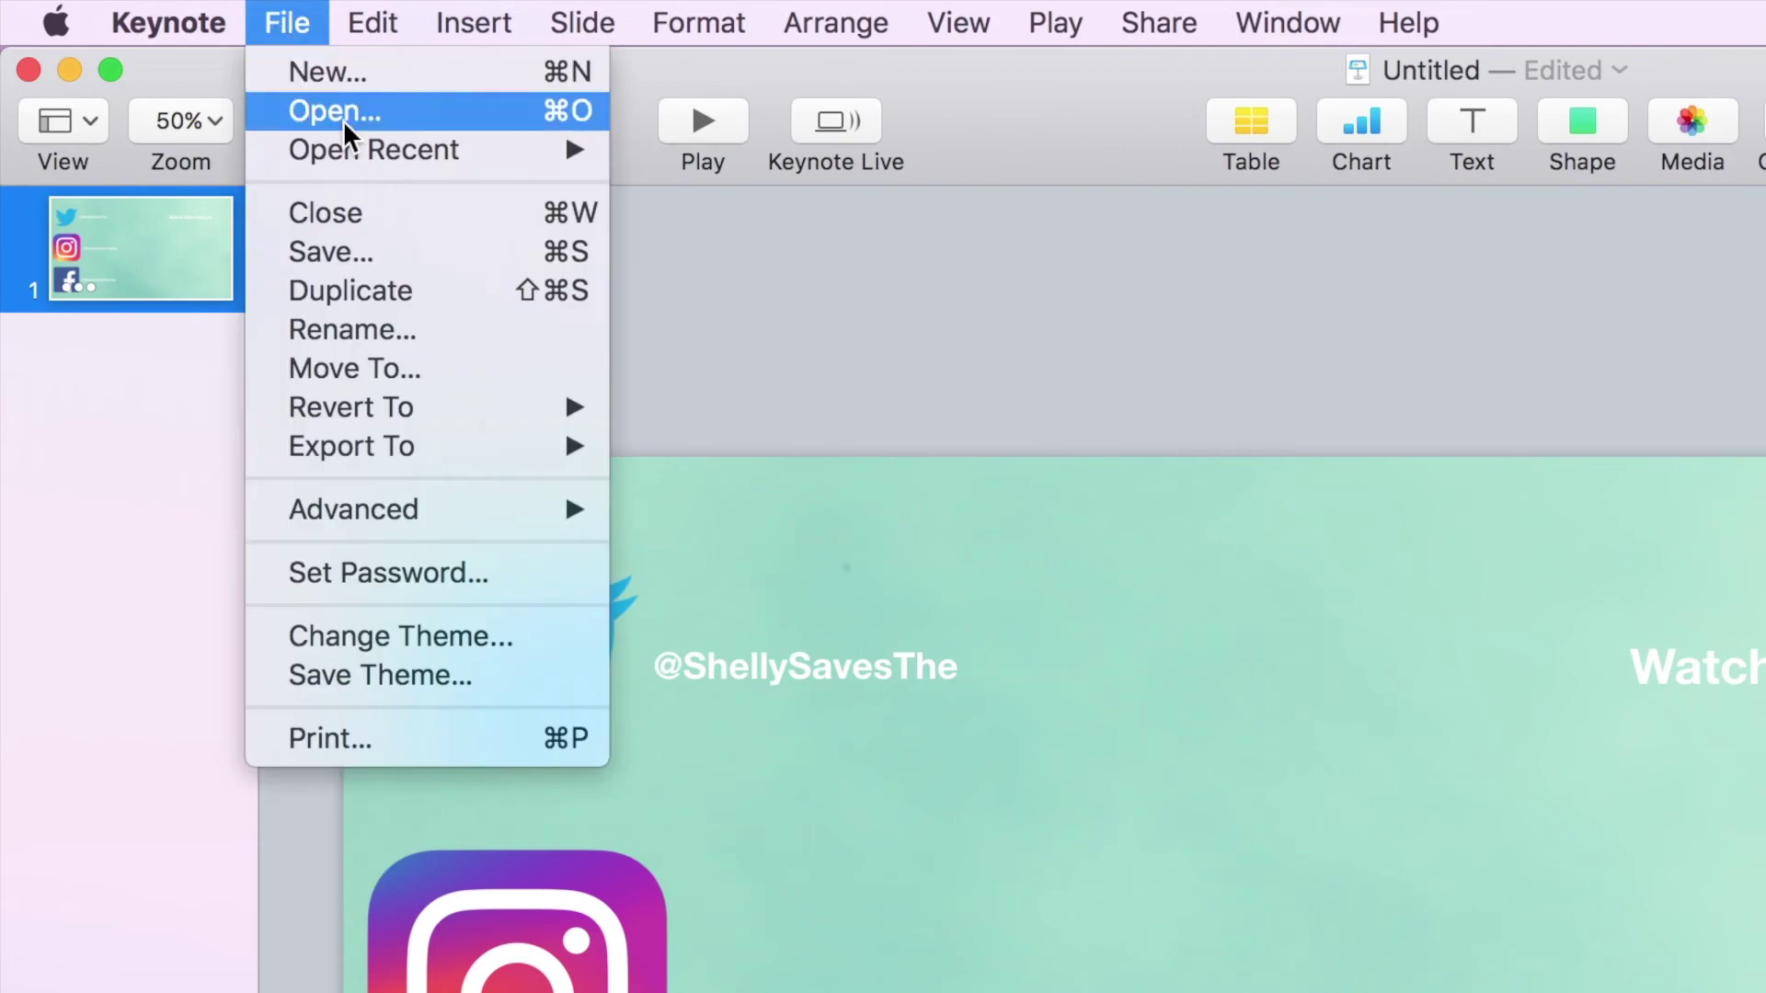
mouse_move(465, 445)
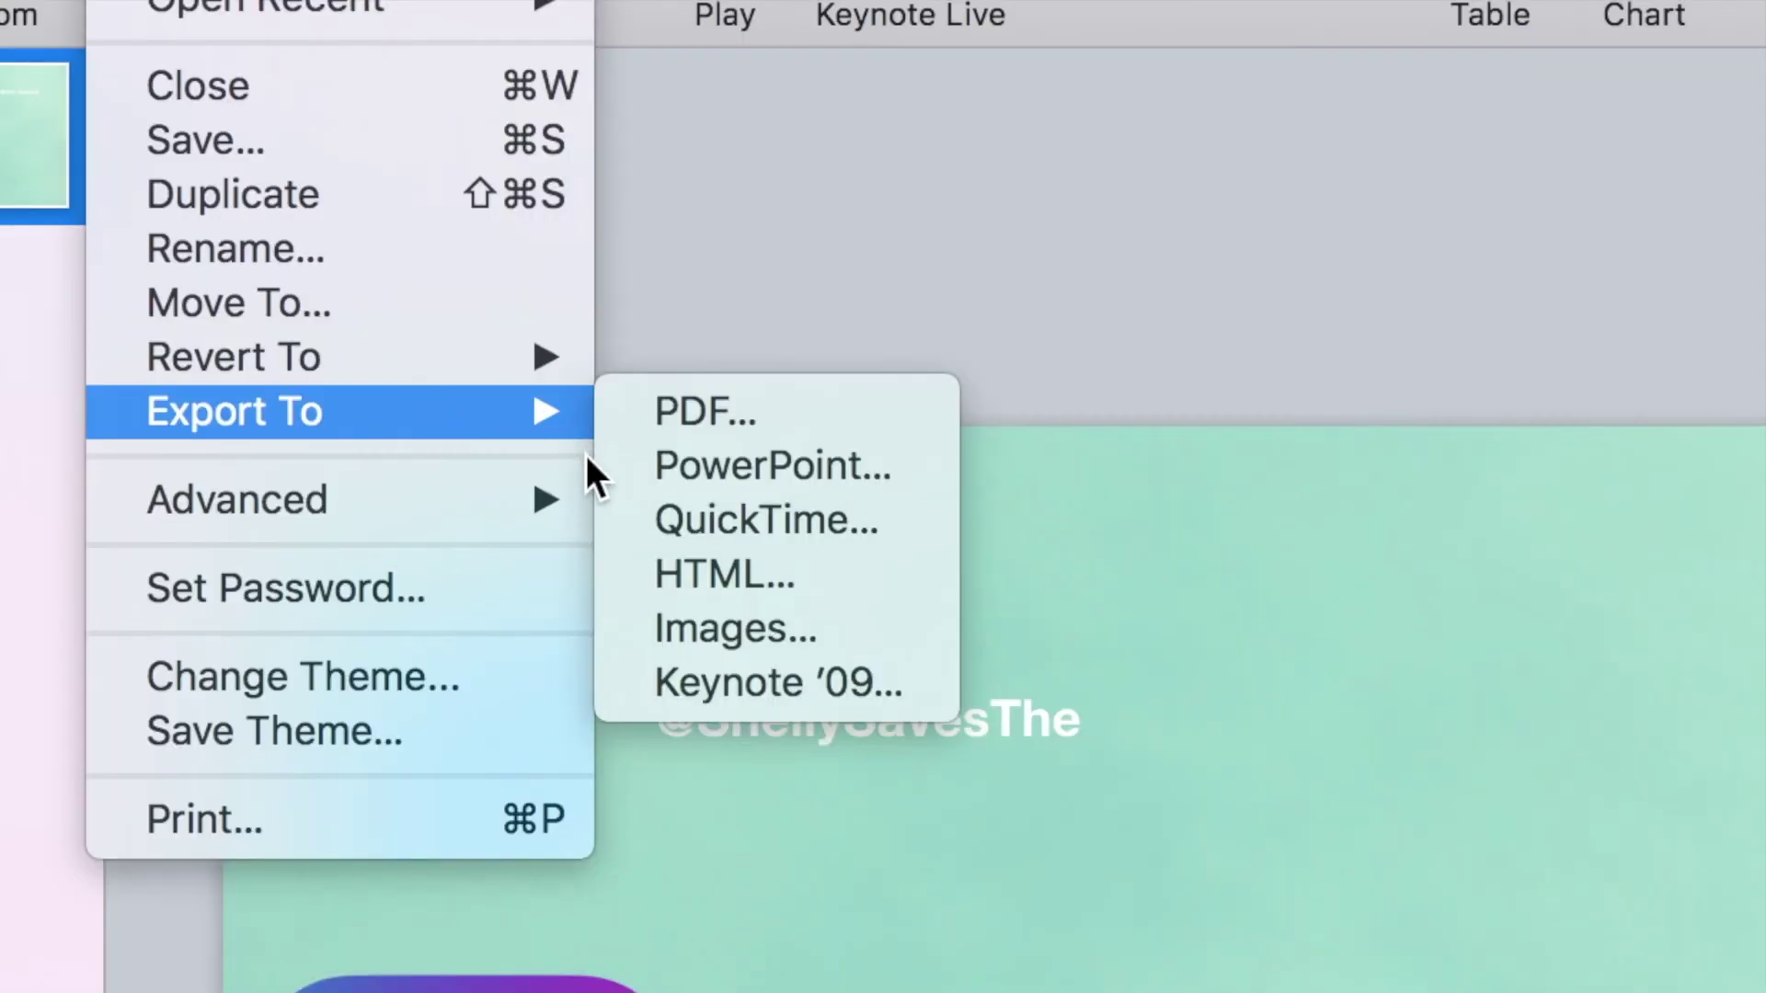
left_click(697, 526)
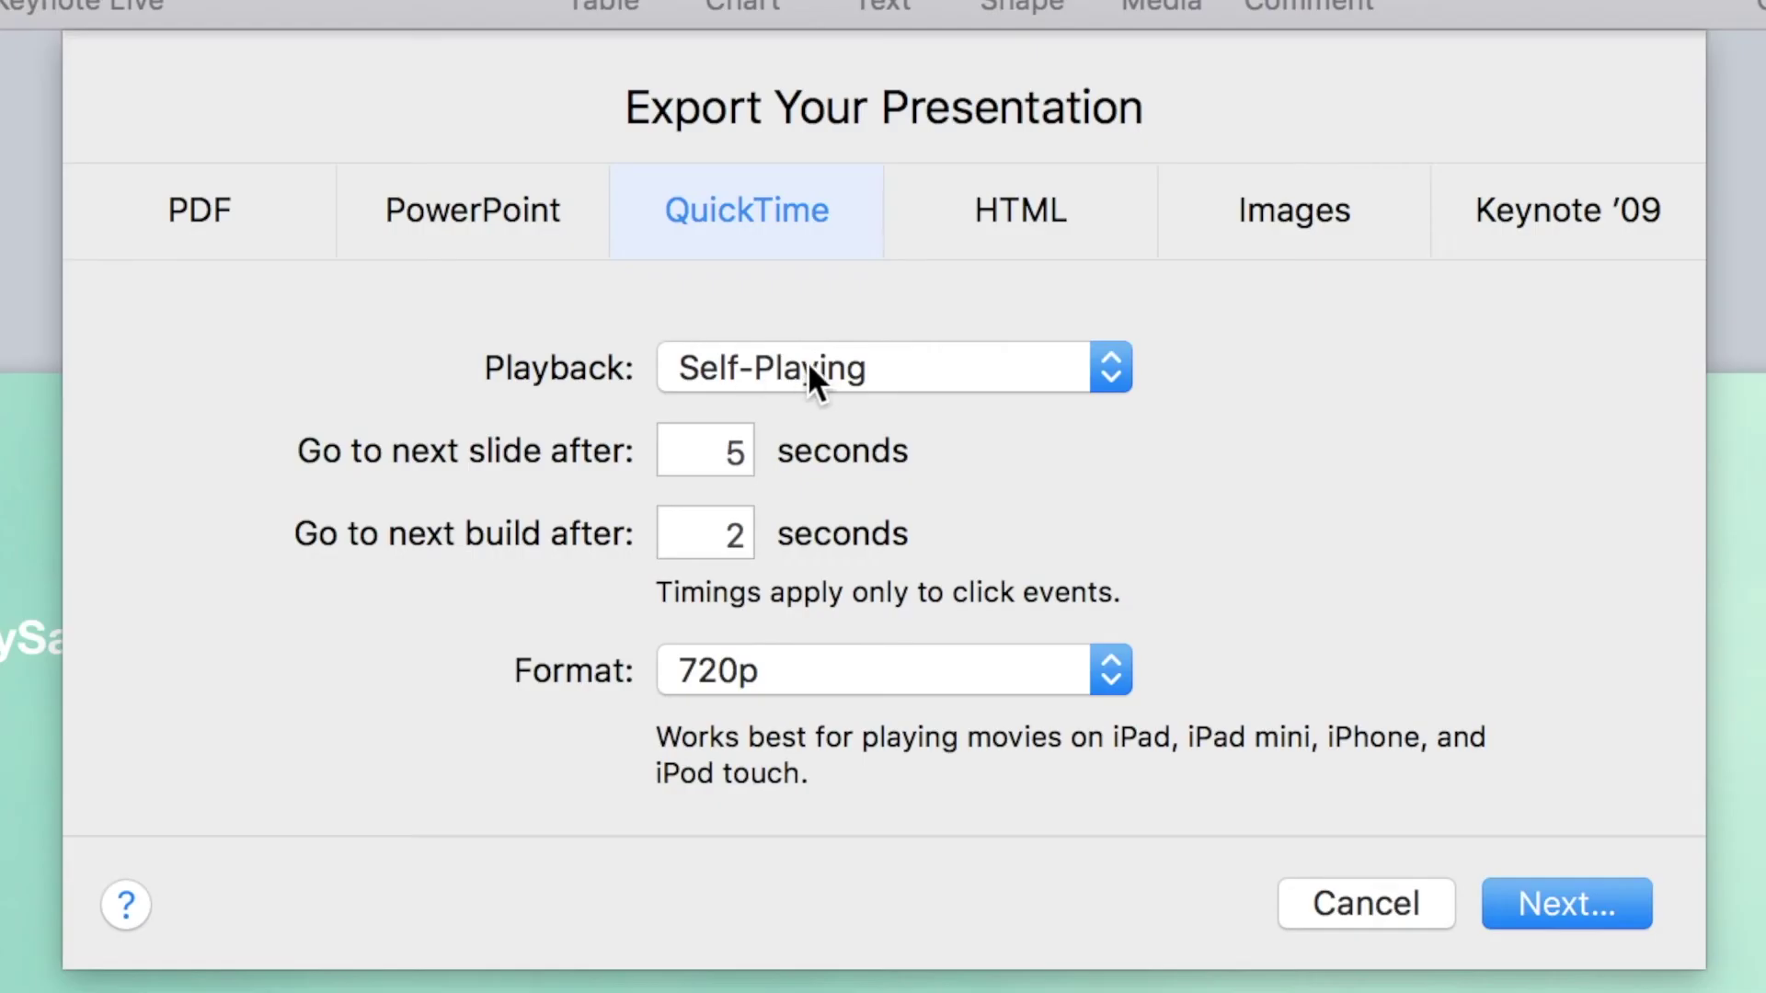
left_click(850, 214)
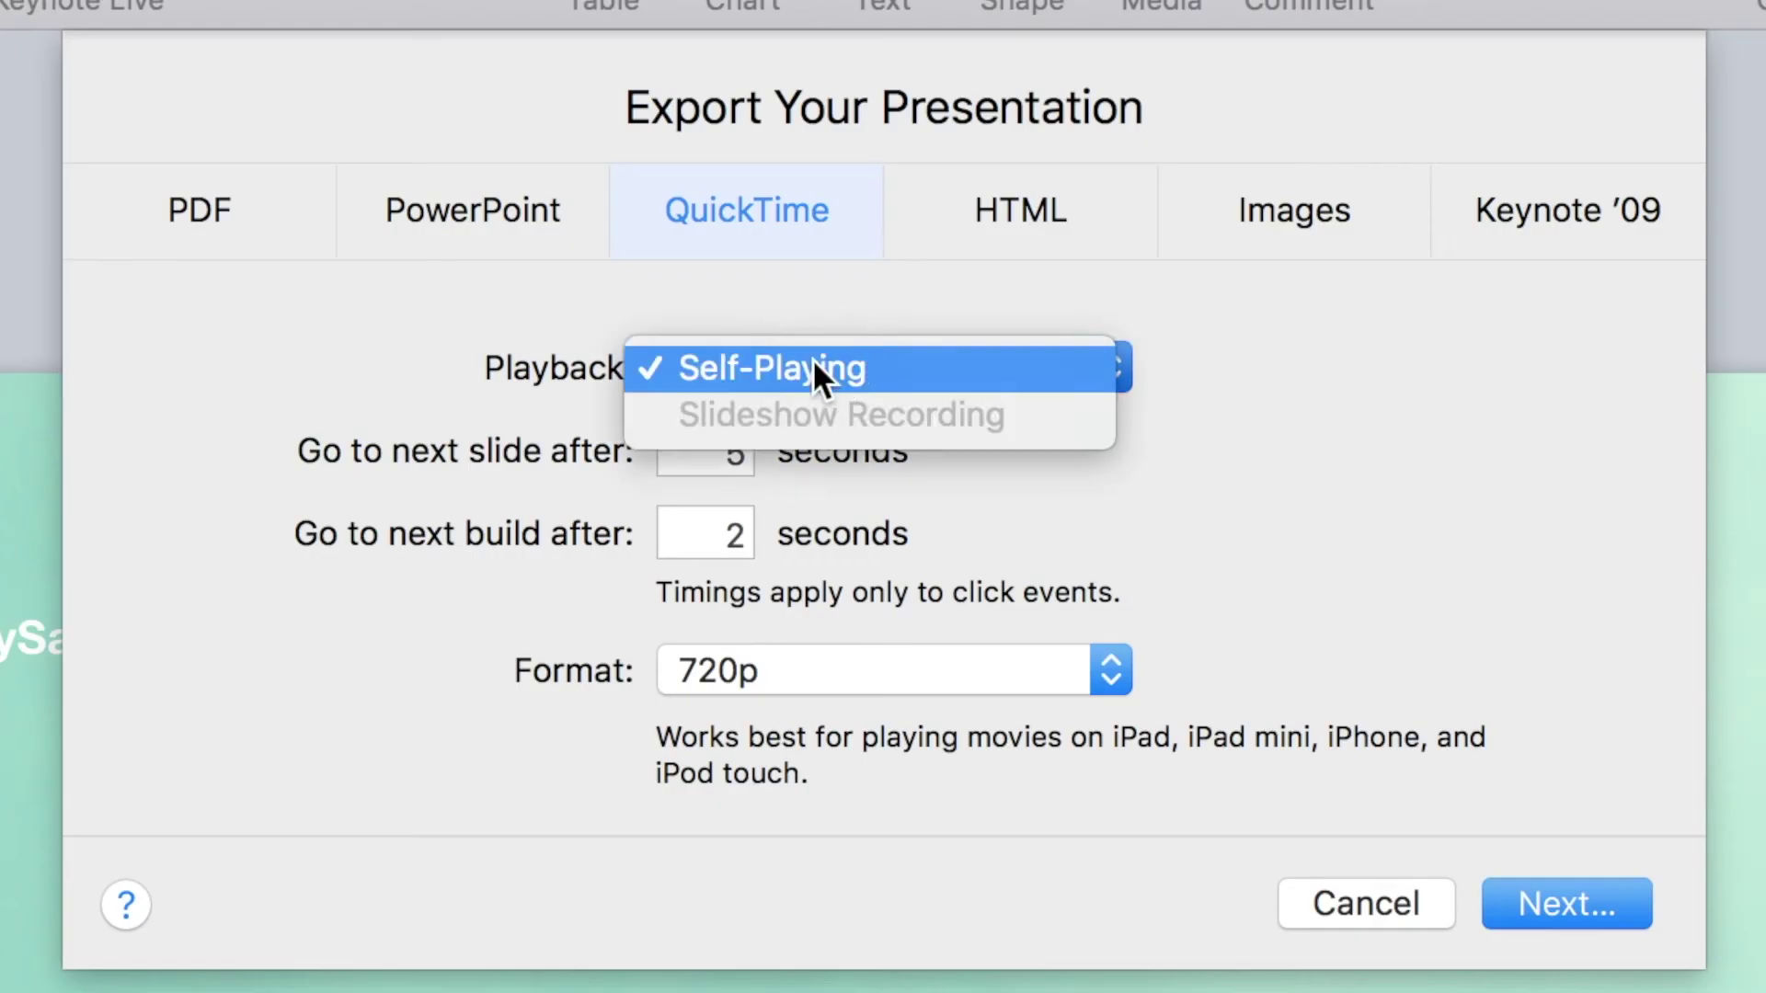
left_click(813, 368)
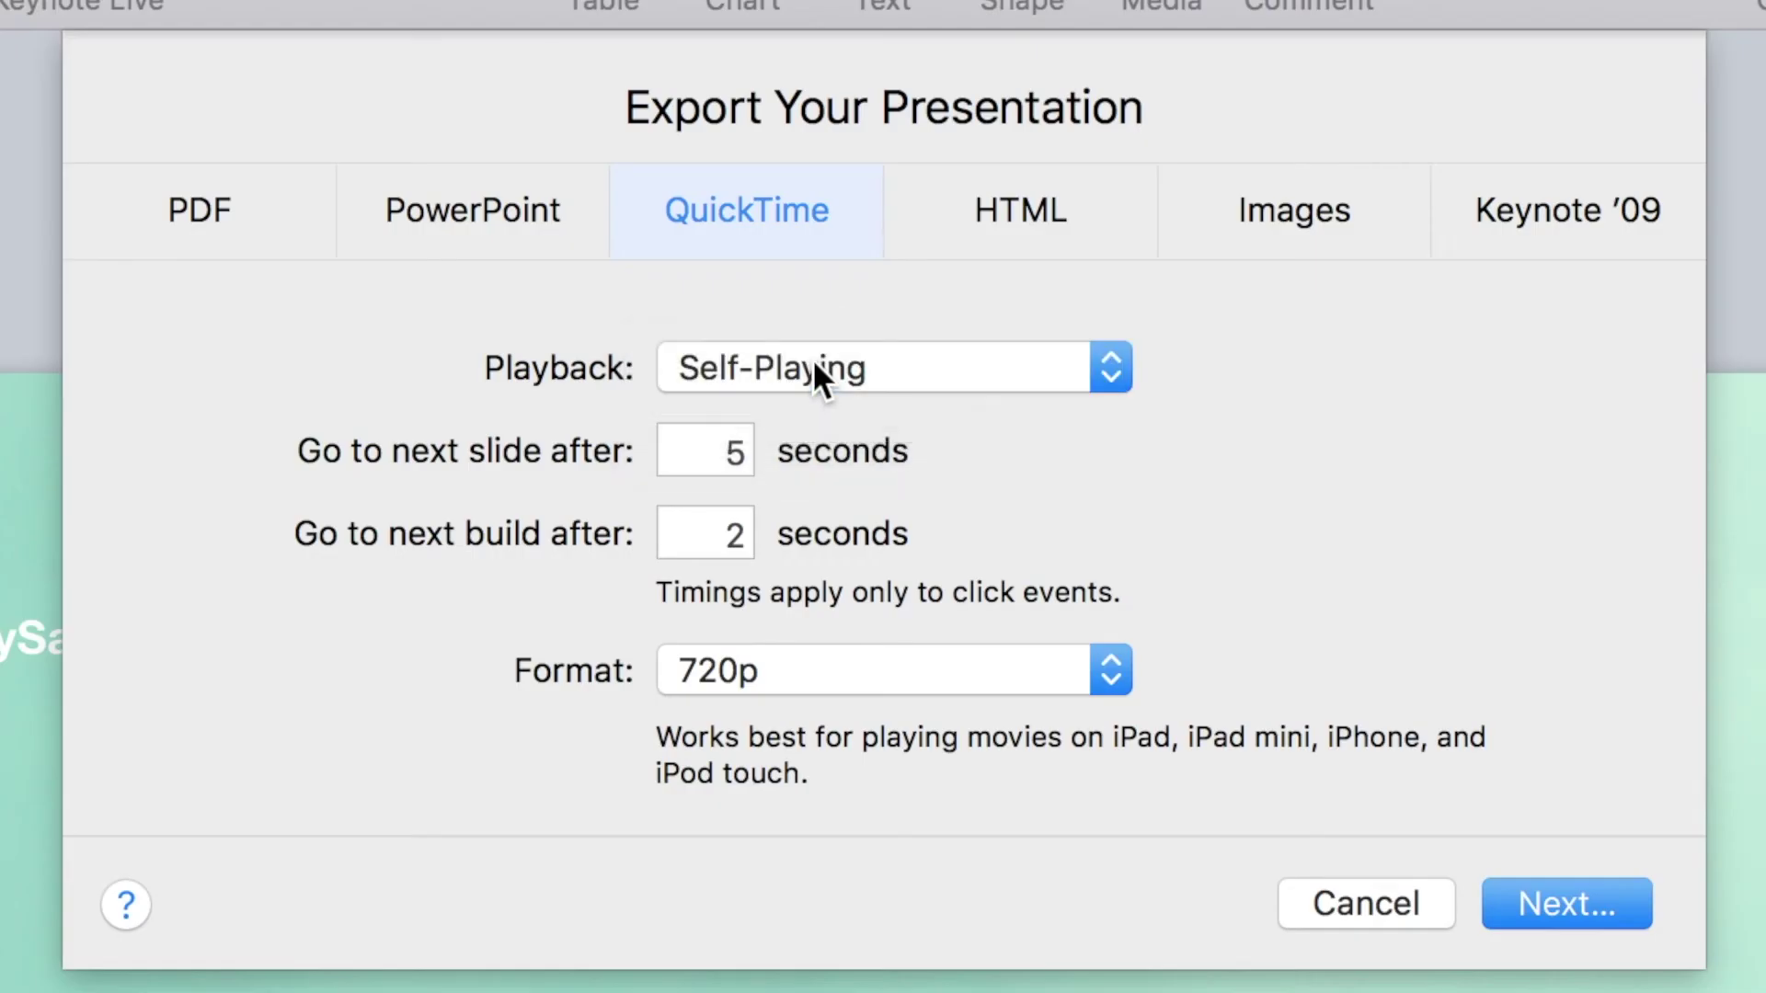
left_click(901, 689)
left_click(945, 718)
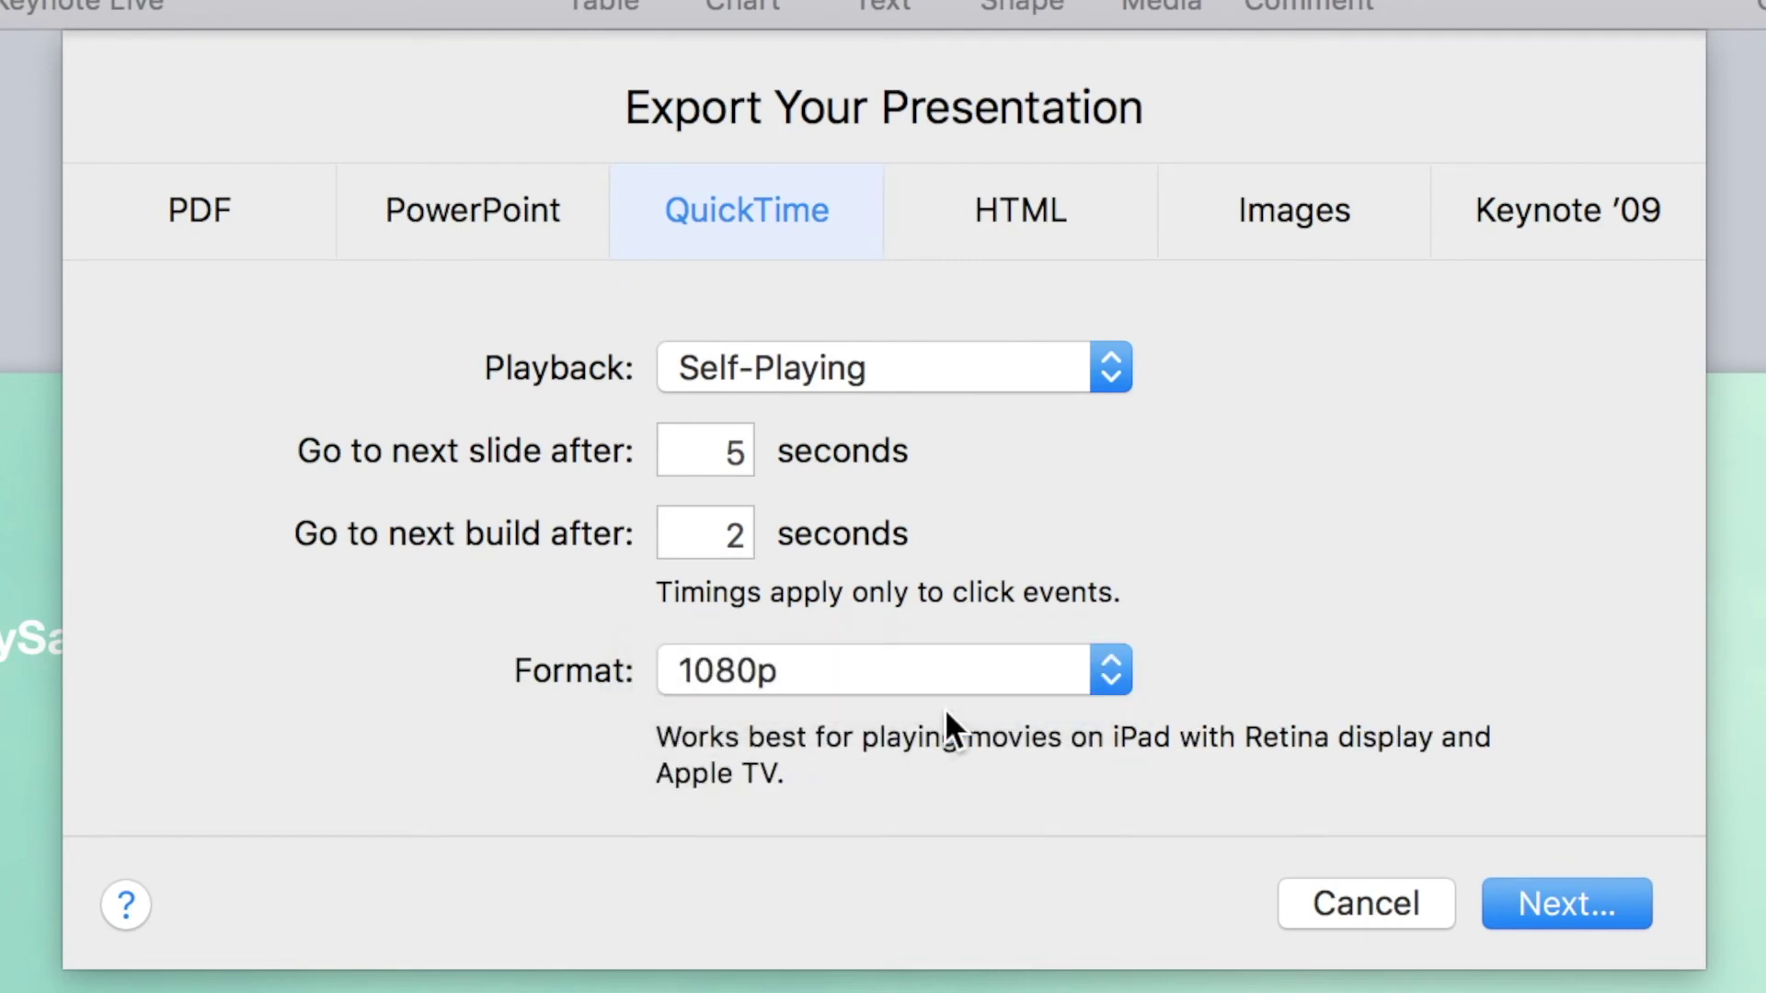
double_click(714, 455)
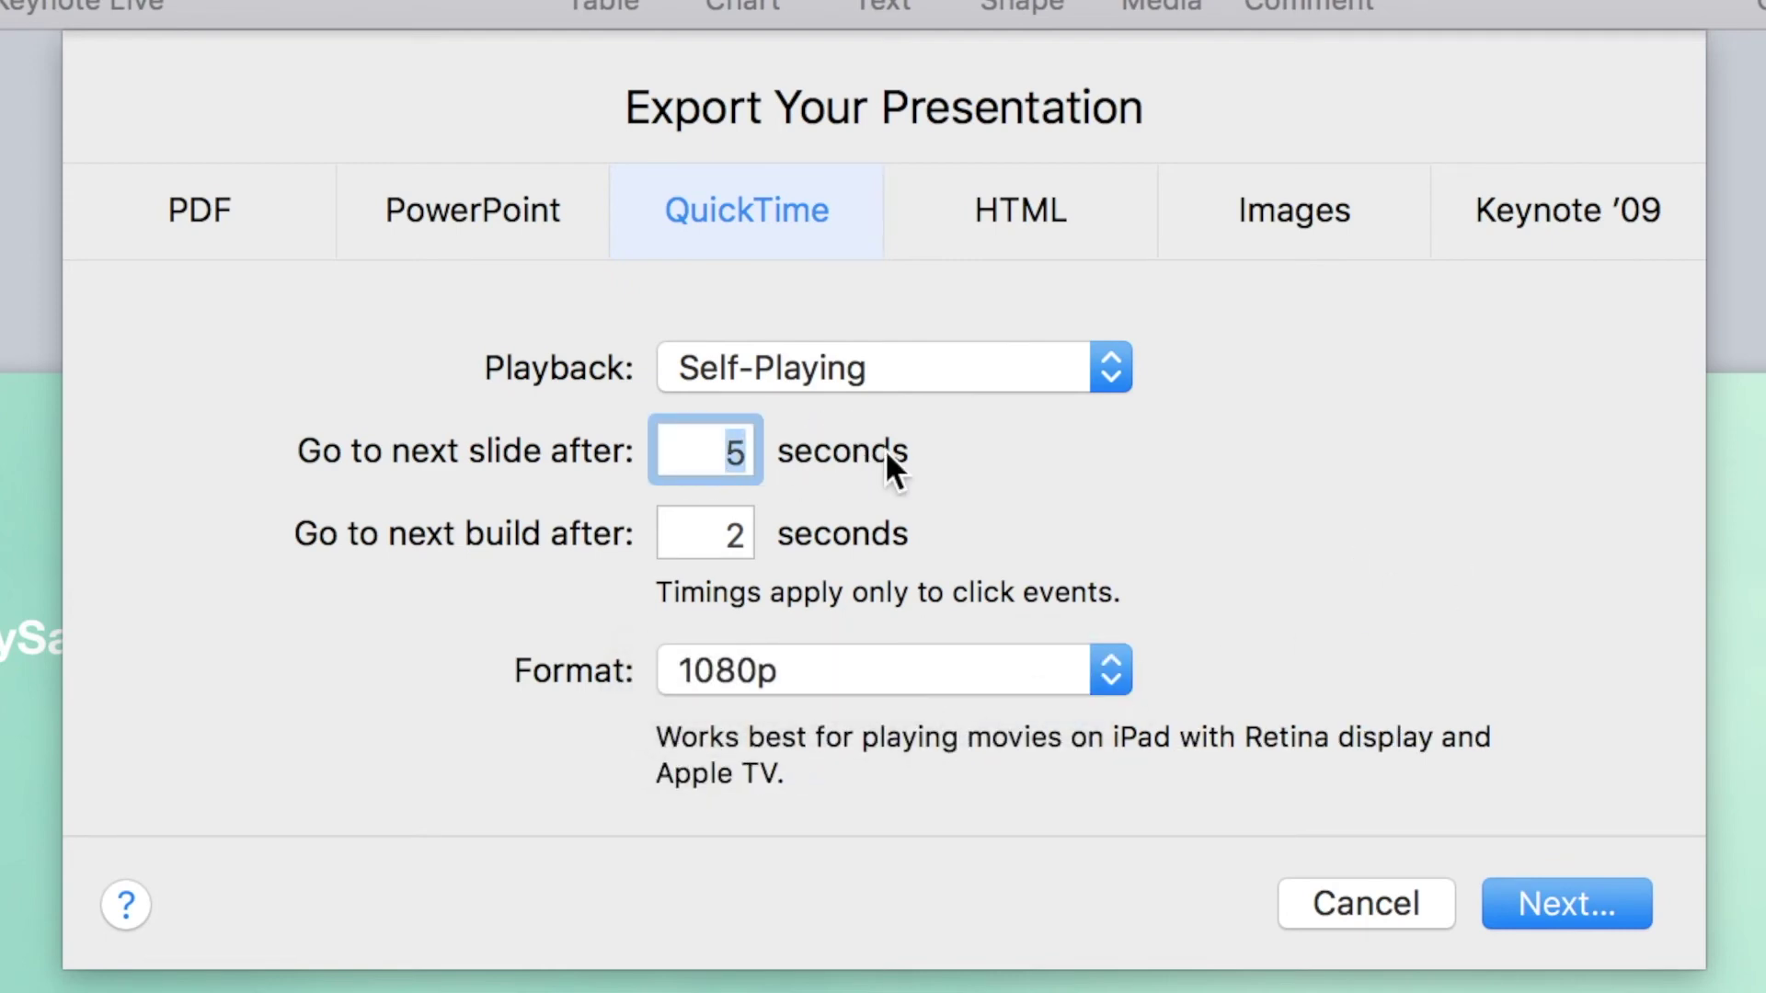
type("0")
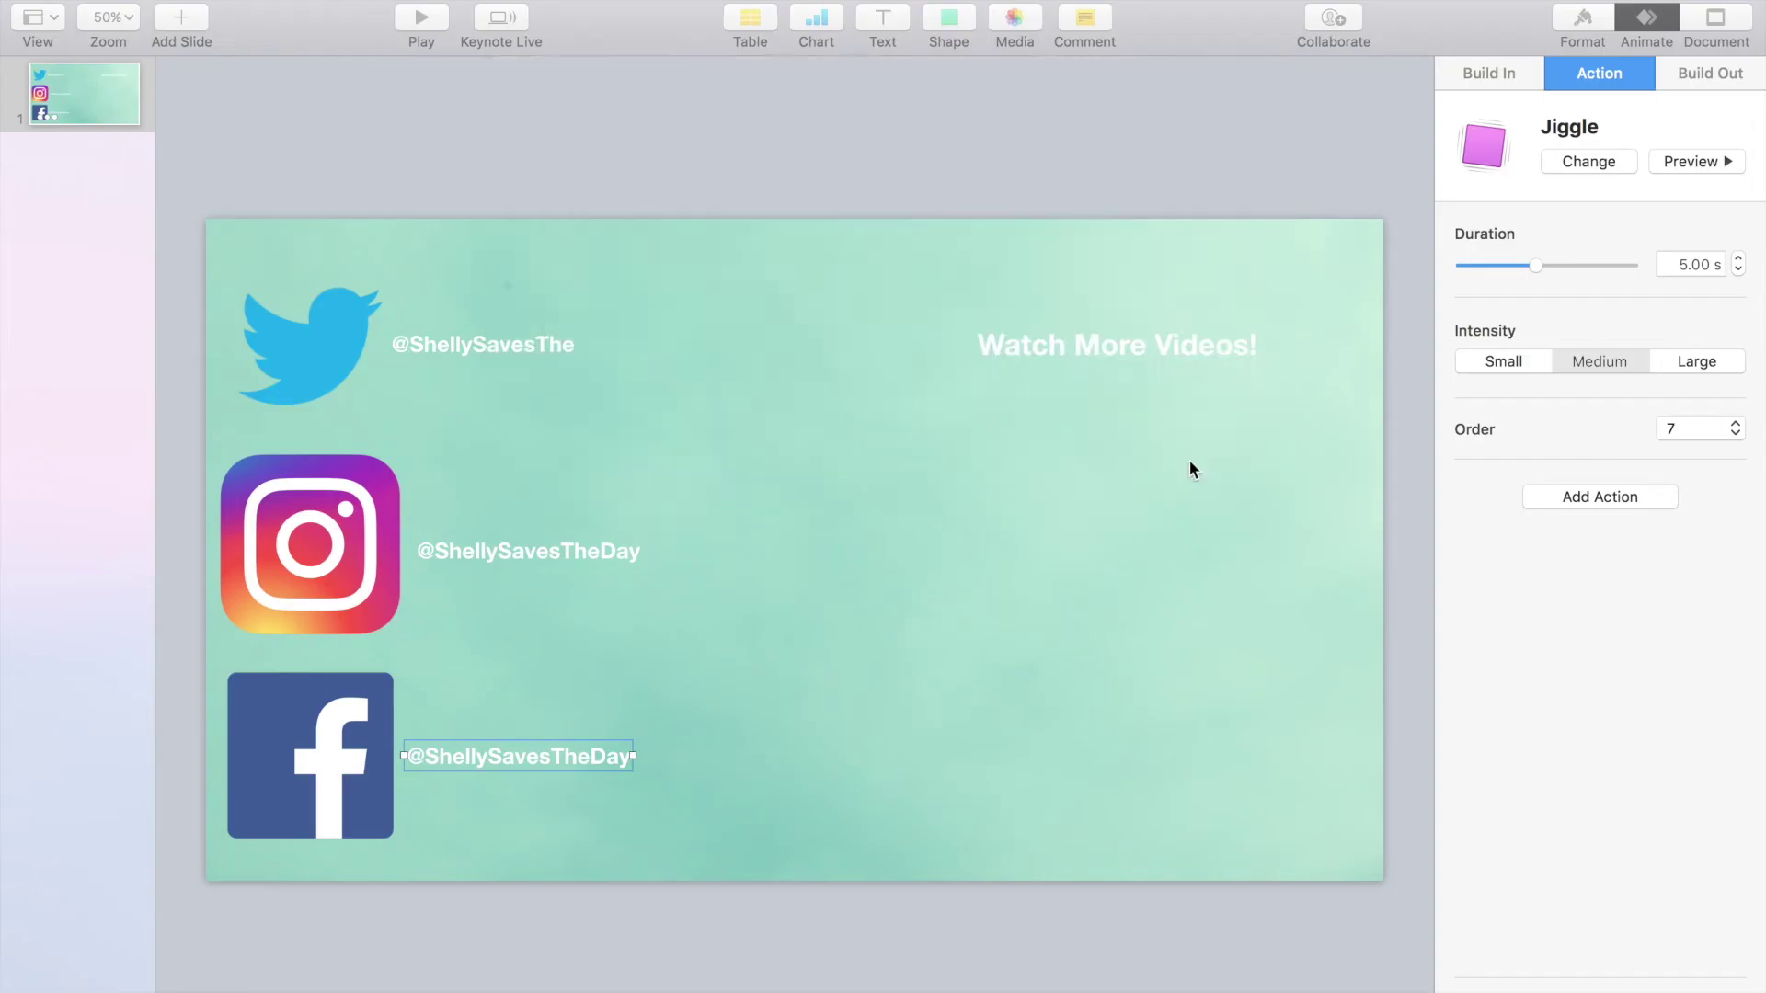
type("EndScreen")
left_click(1251, 580)
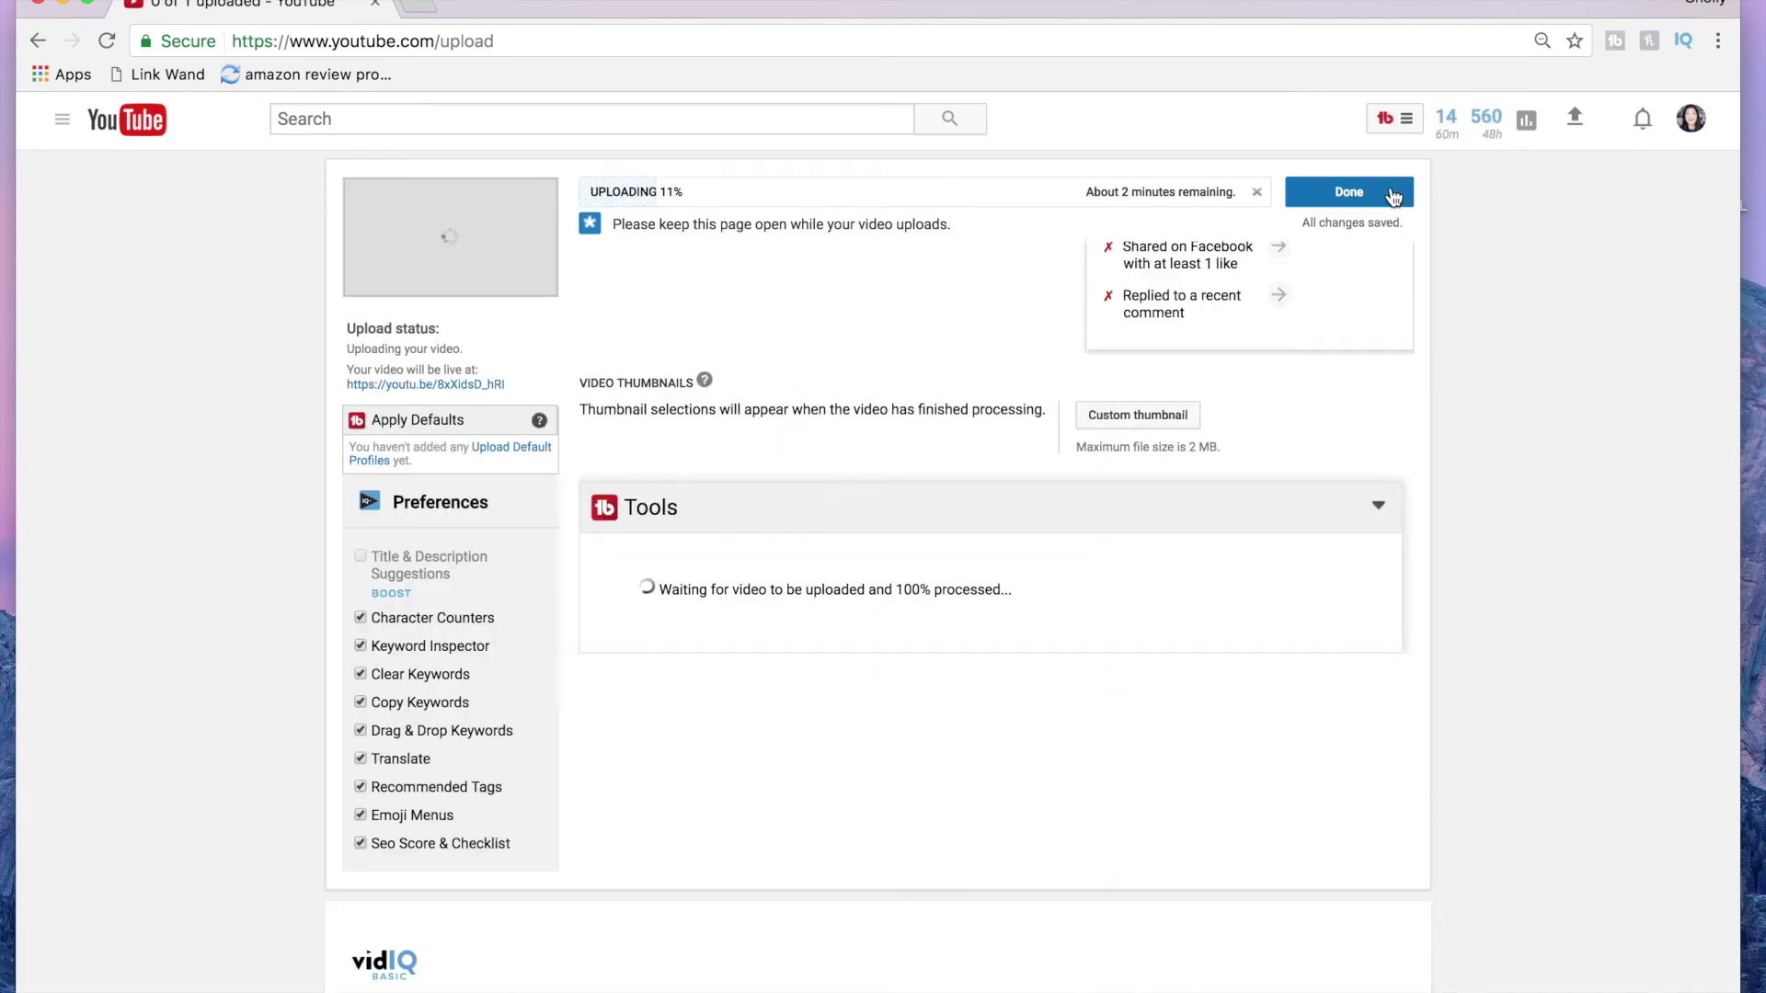
Step: Return to editing TestMovieForEndScreen and open its End screen editor
left_click(1394, 195)
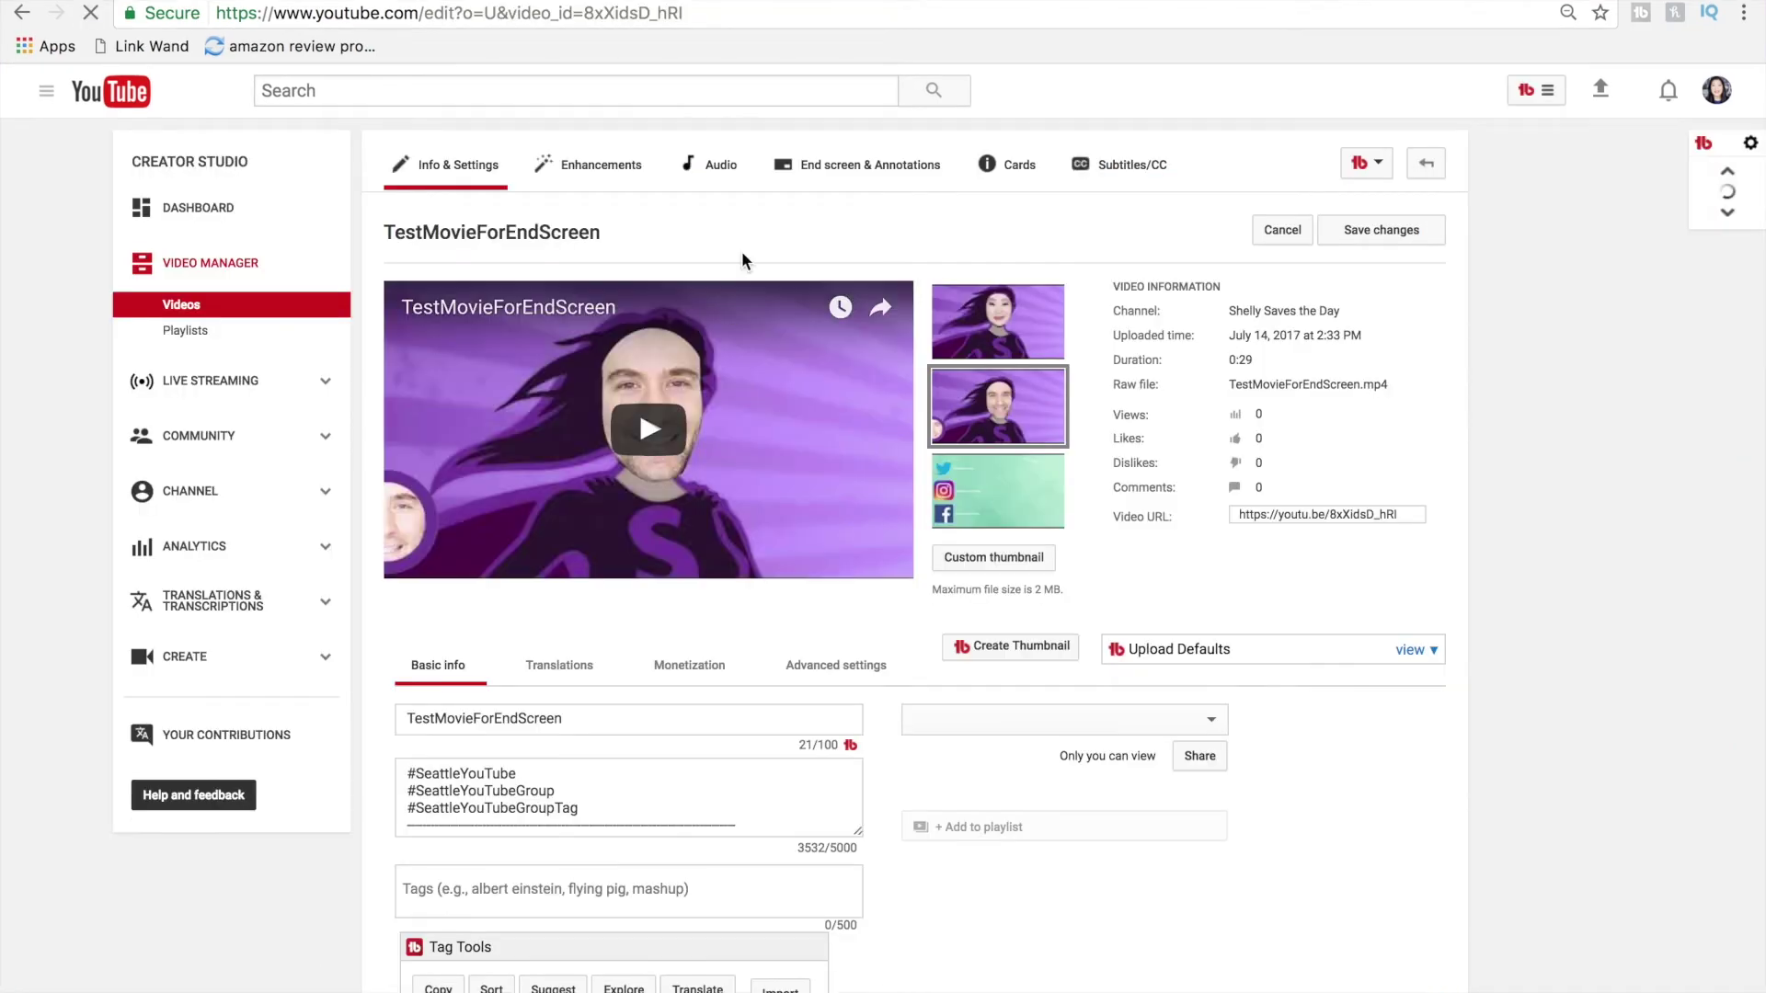
left_click(869, 170)
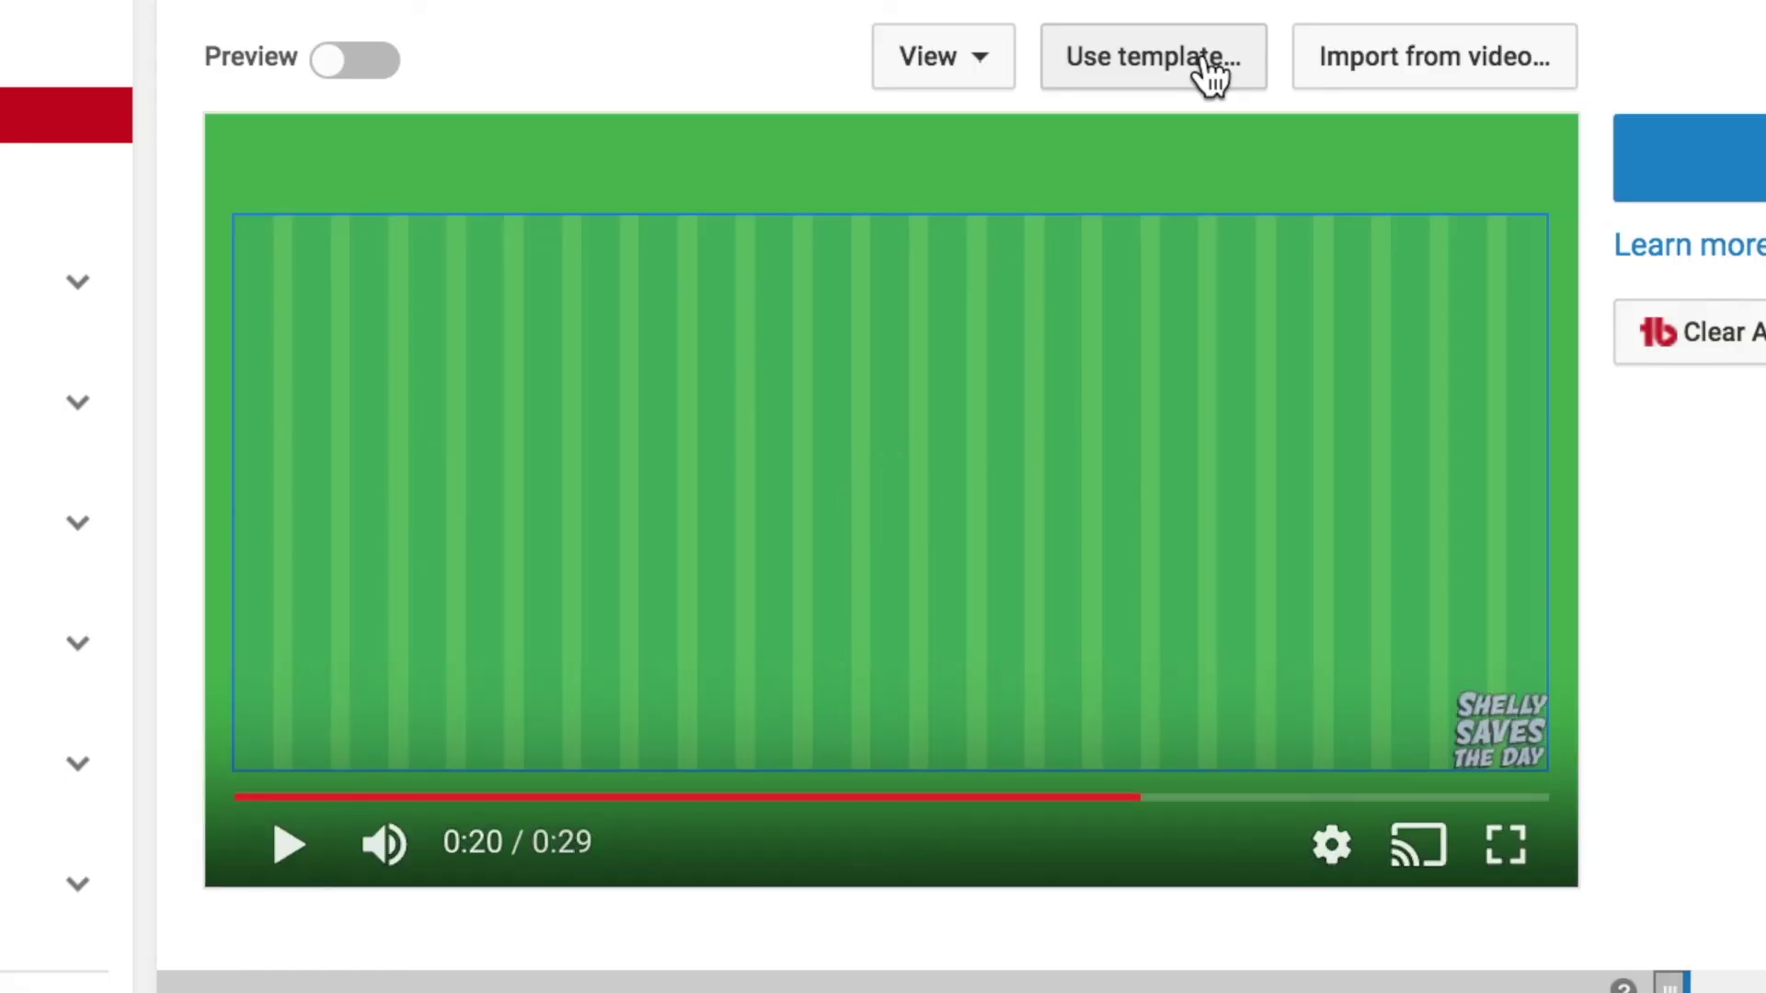
Step: Apply the 2 Videos | 1 Subscribe end screen template with videos stacked on the right
left_click(1212, 72)
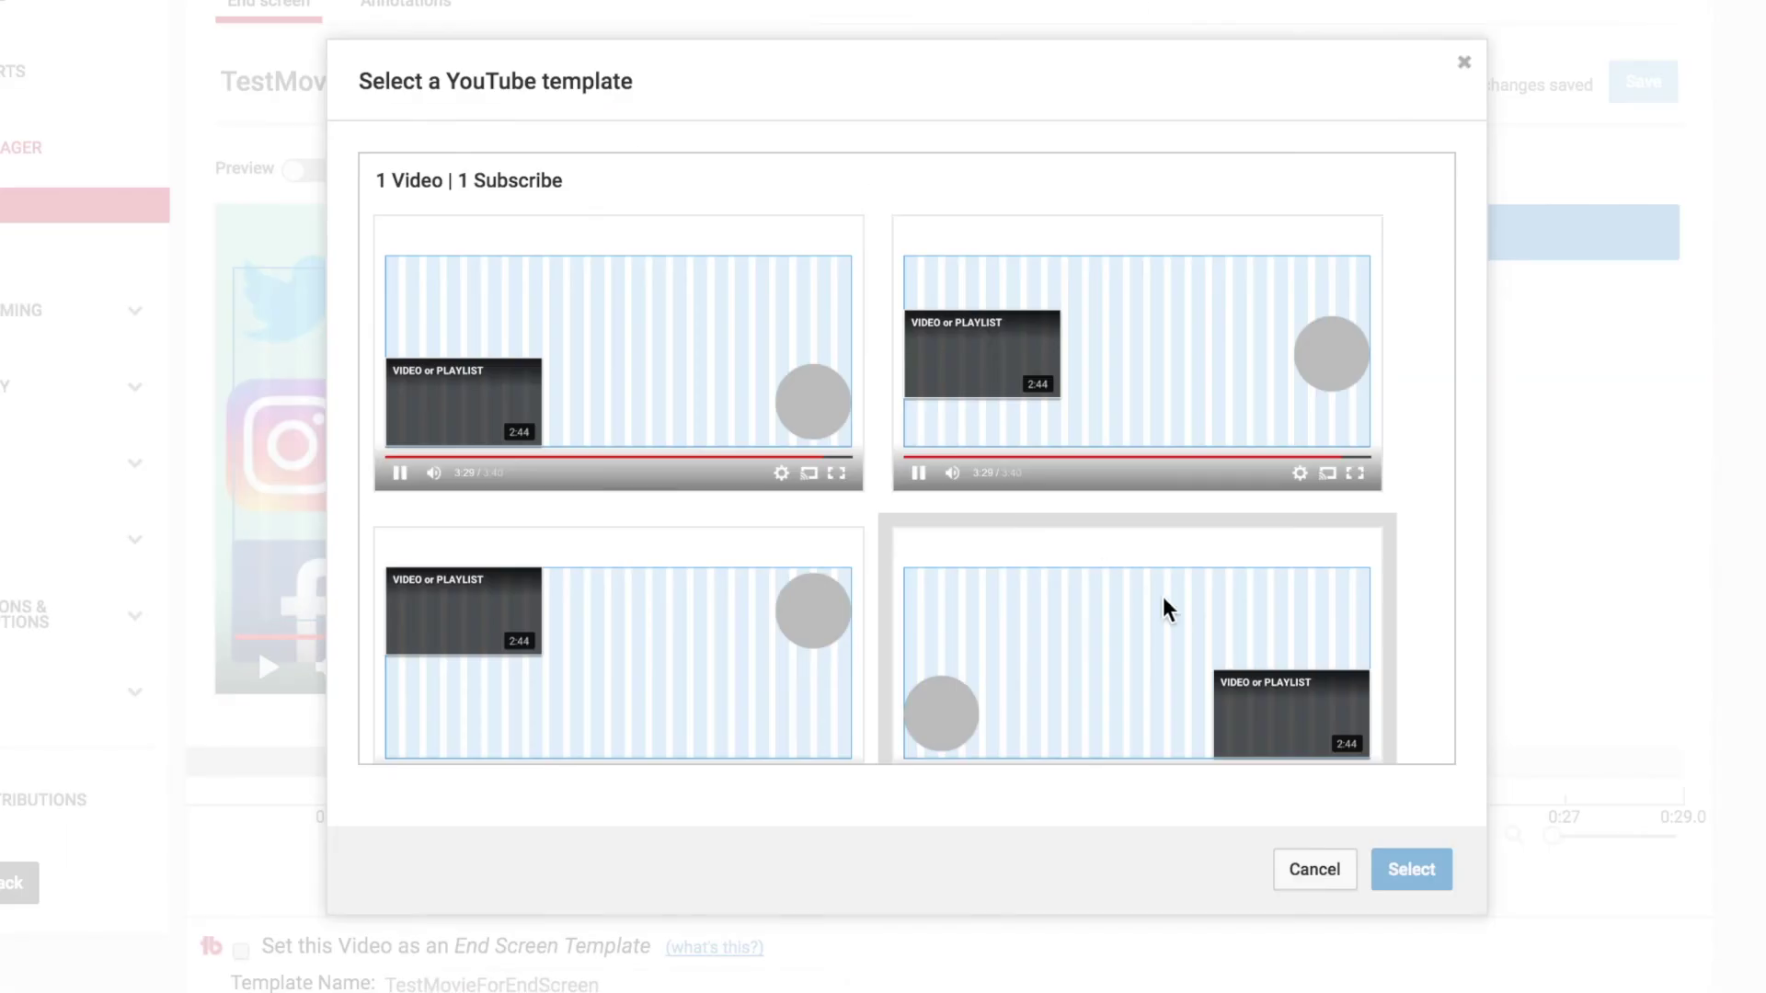
scroll(1168, 600, "down", 15)
scroll(1168, 600, "down", 10)
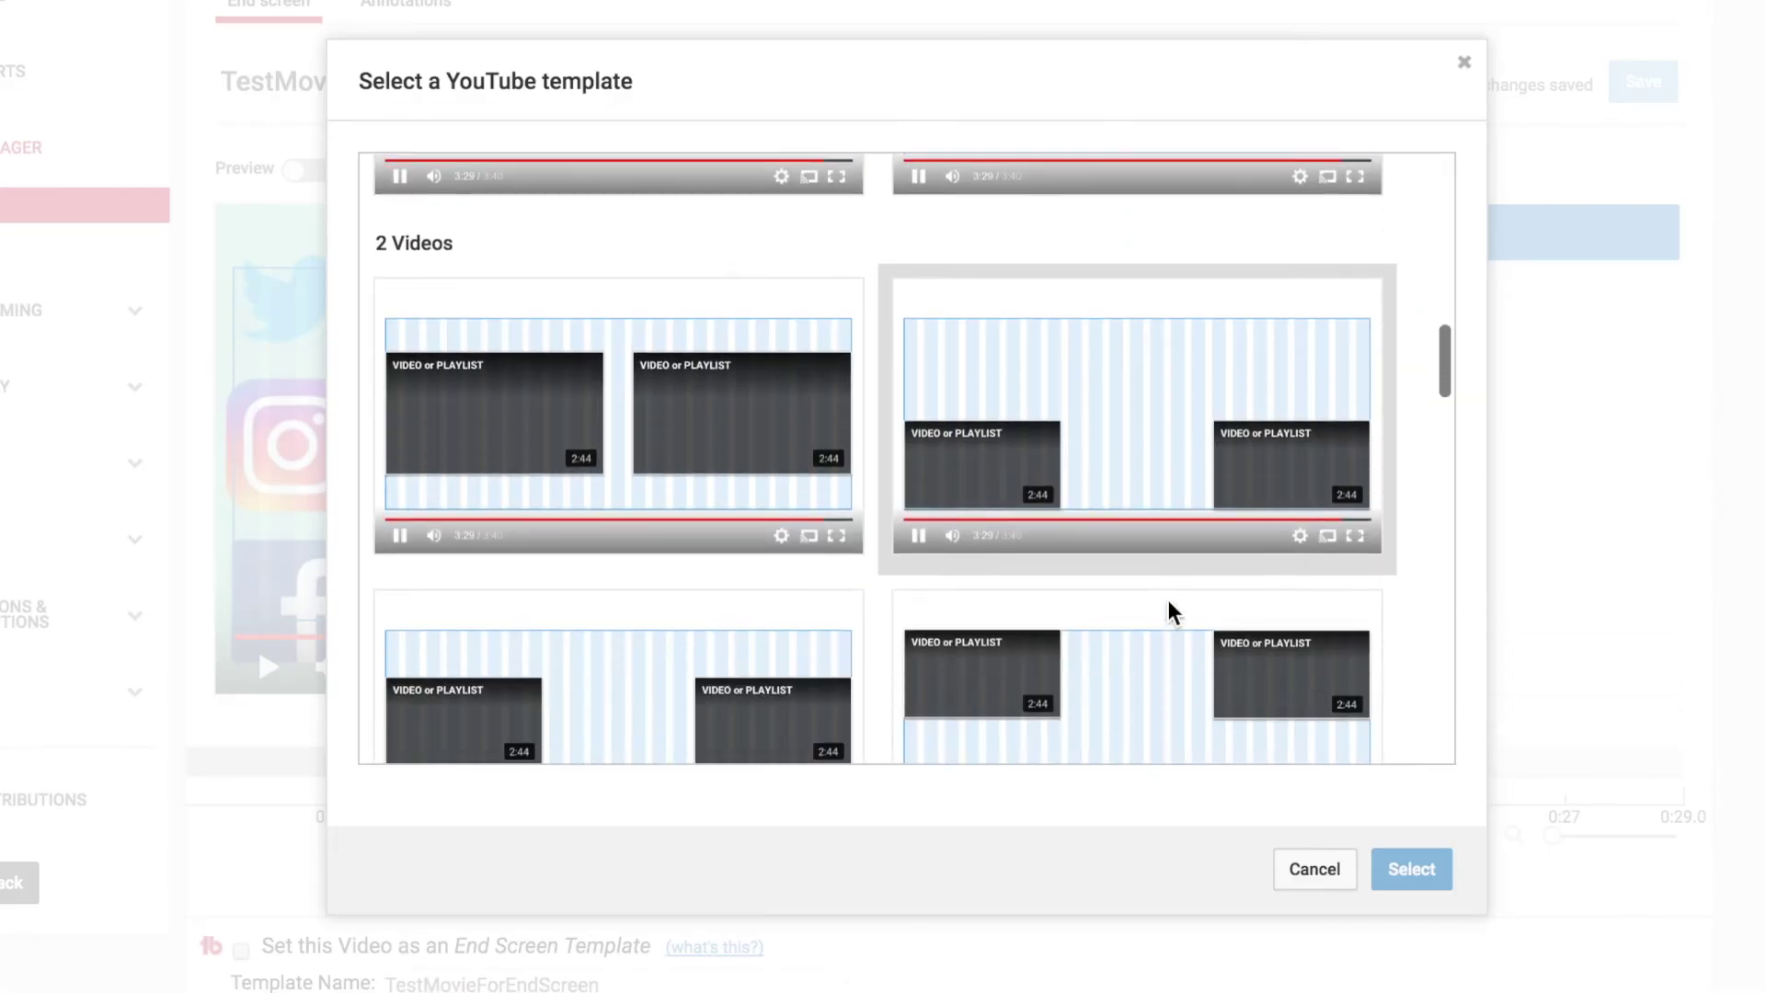
left_click(1263, 300)
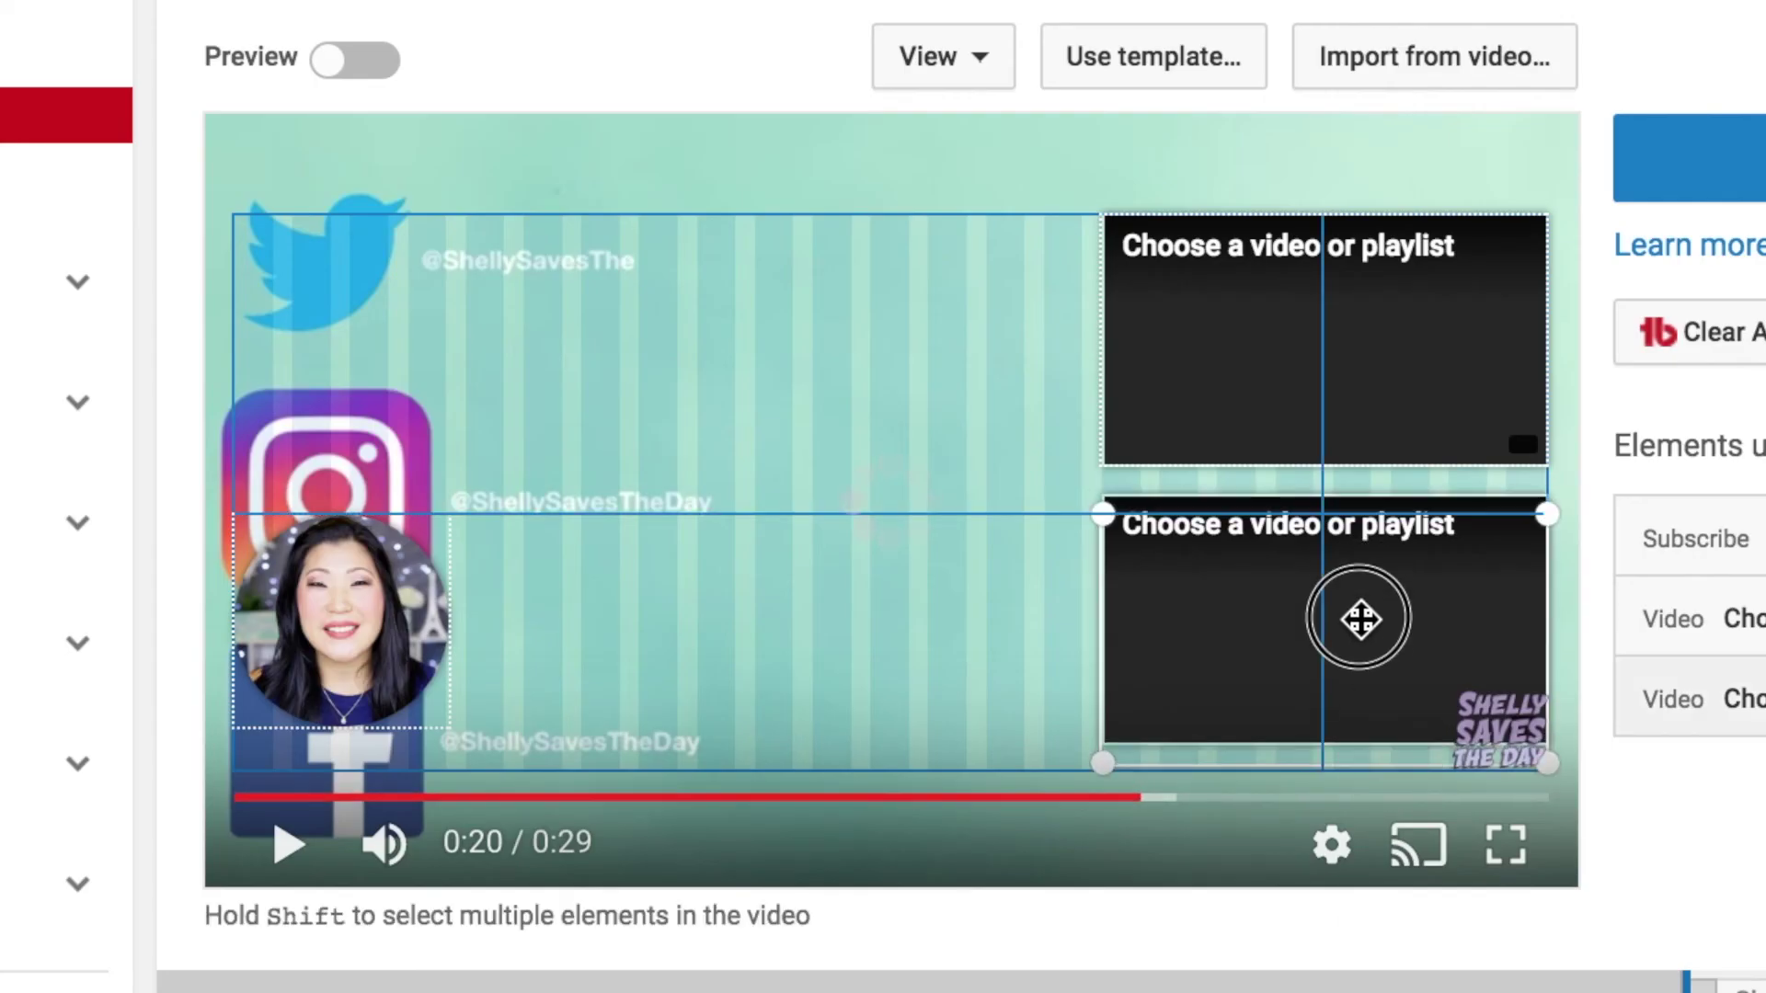
Step: Nudge both video slots slightly lower on the end screen
left_click_drag(1360, 618, 1362, 640)
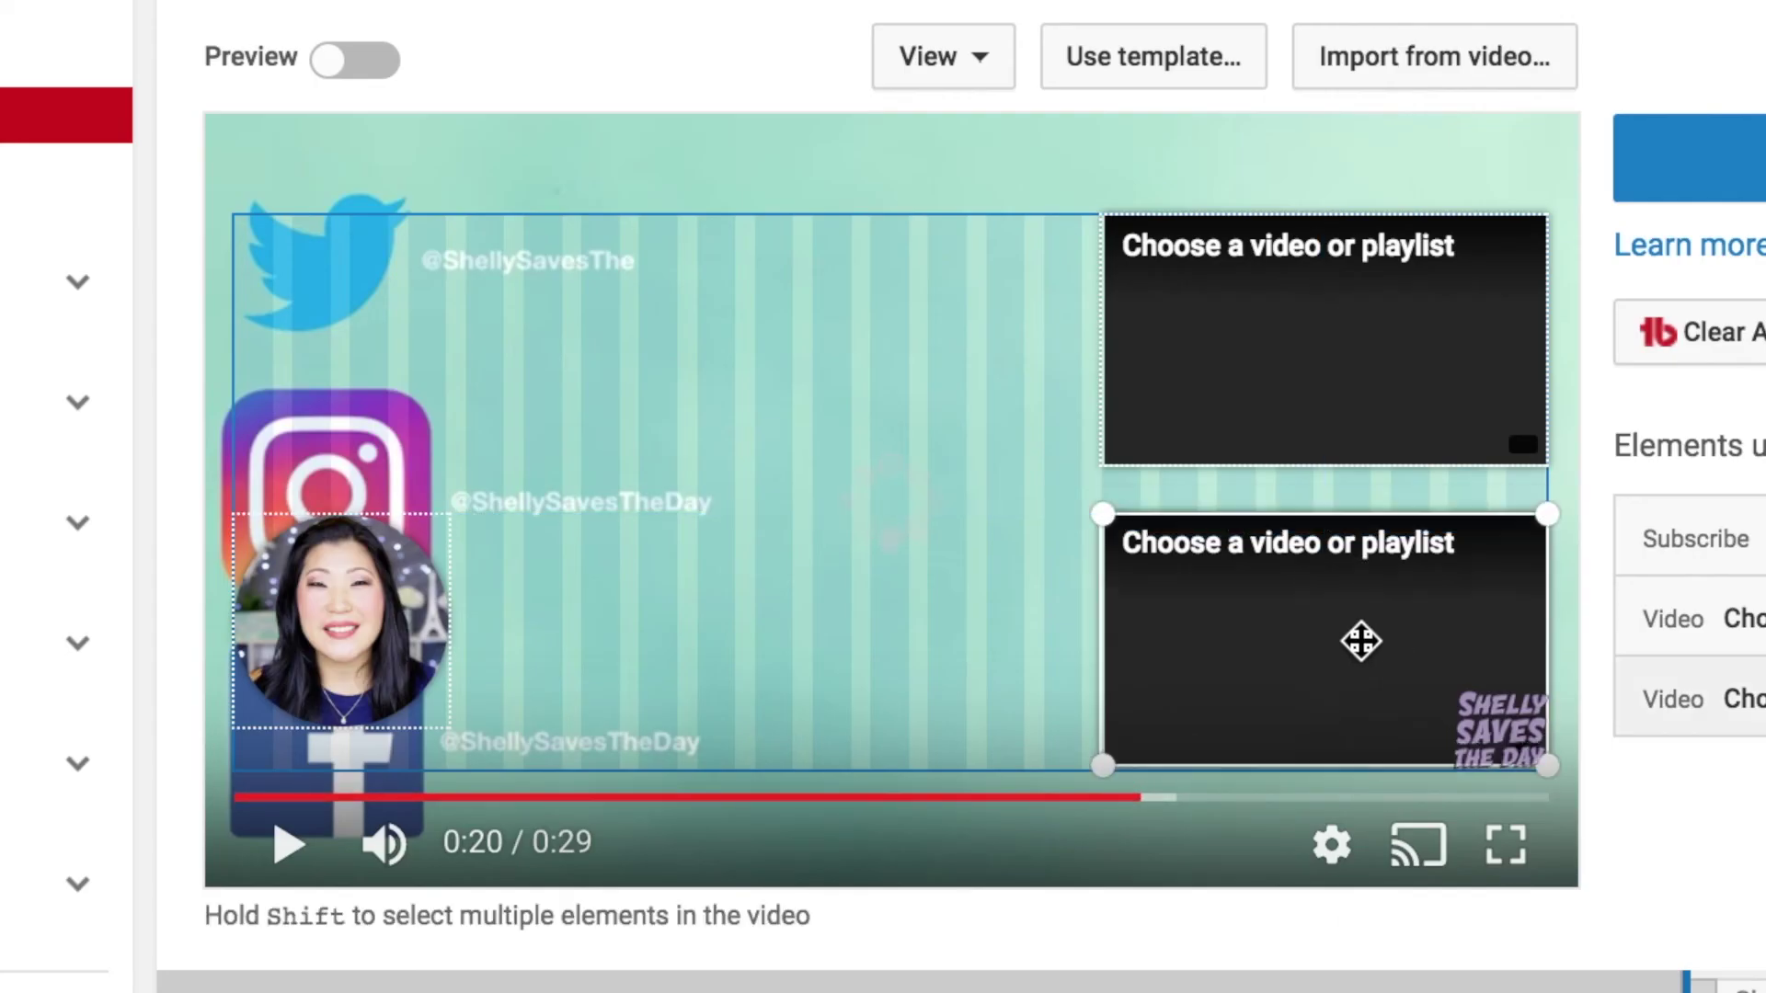
left_click(1338, 410)
left_click_drag(1336, 414, 1337, 411)
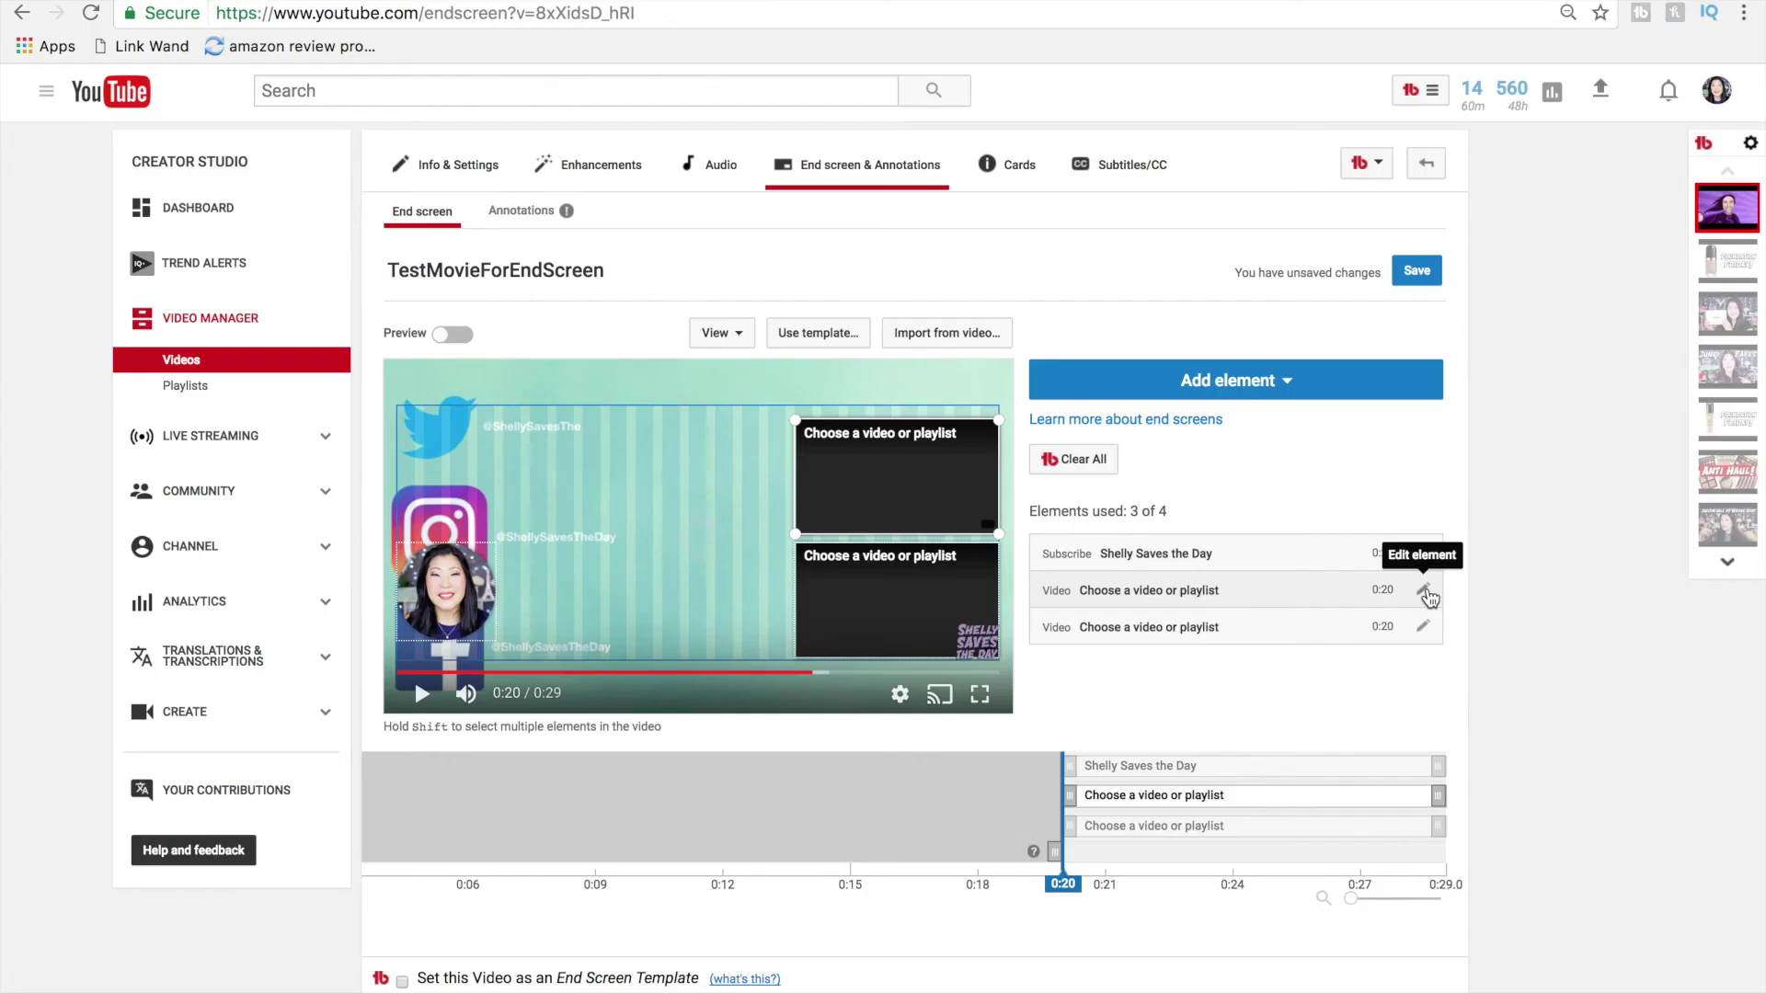
Step: Set the video slots to Most recent upload and Best for viewer, then centre the Subscribe circle
left_click(1422, 590)
left_click(735, 347)
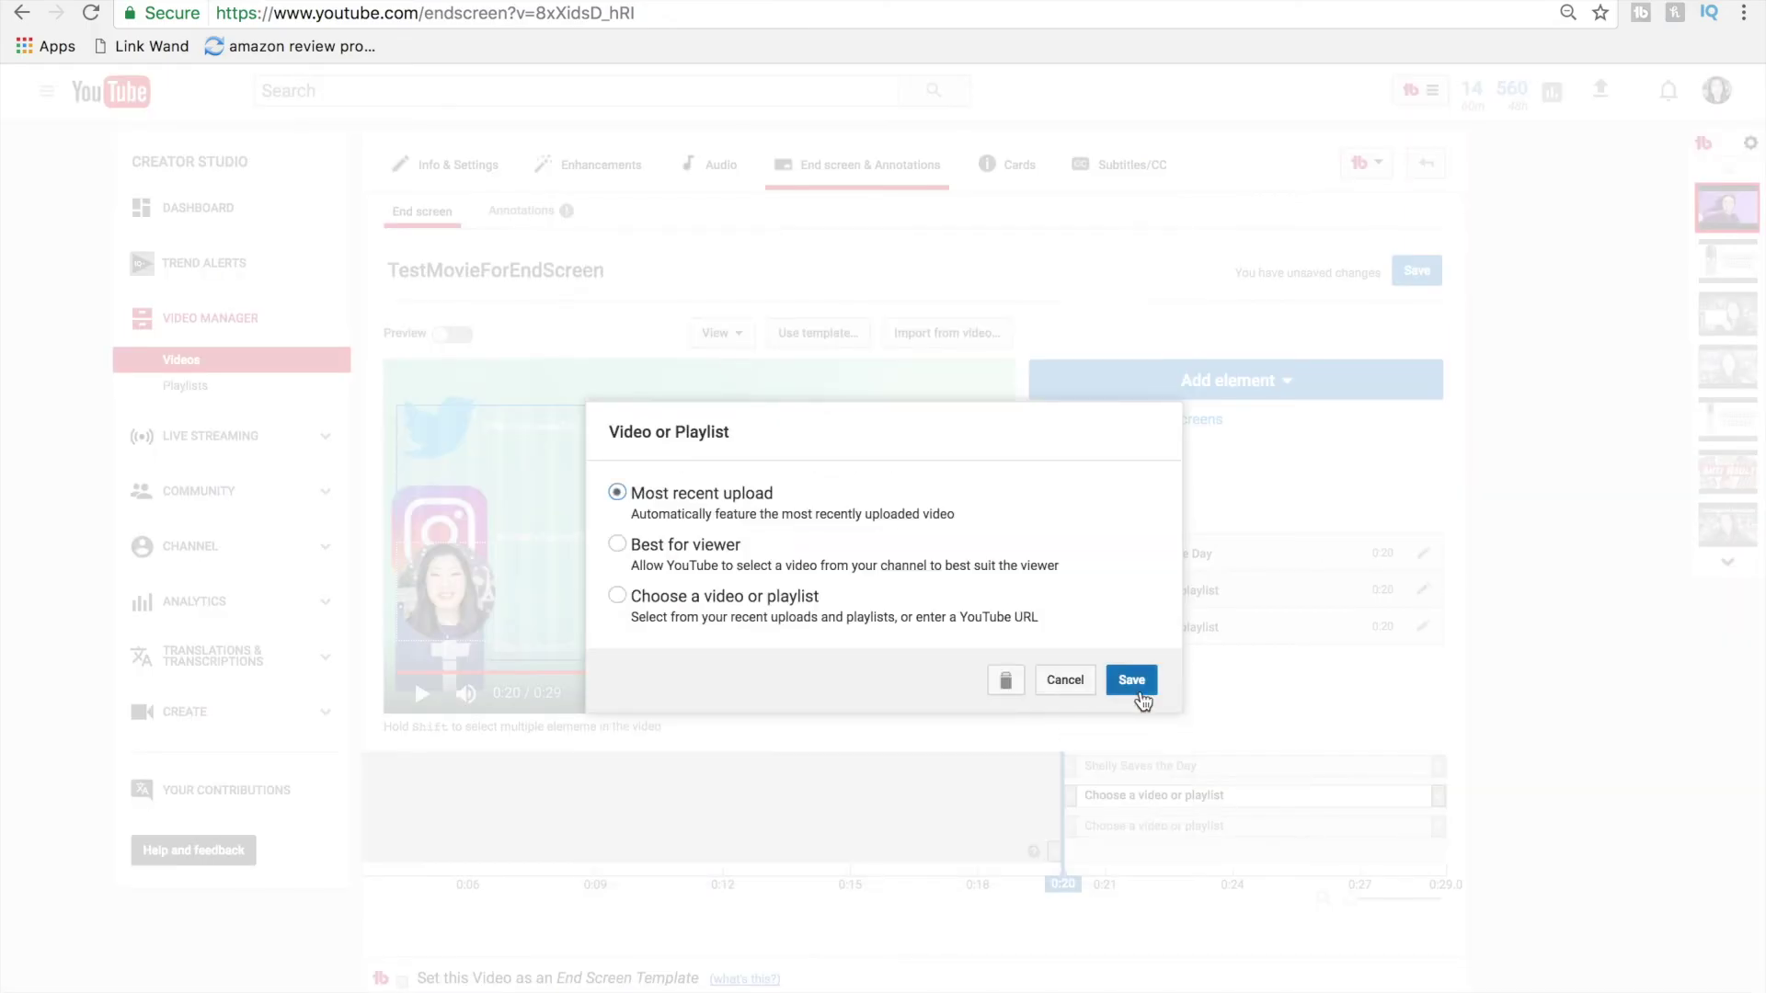
left_click(1133, 681)
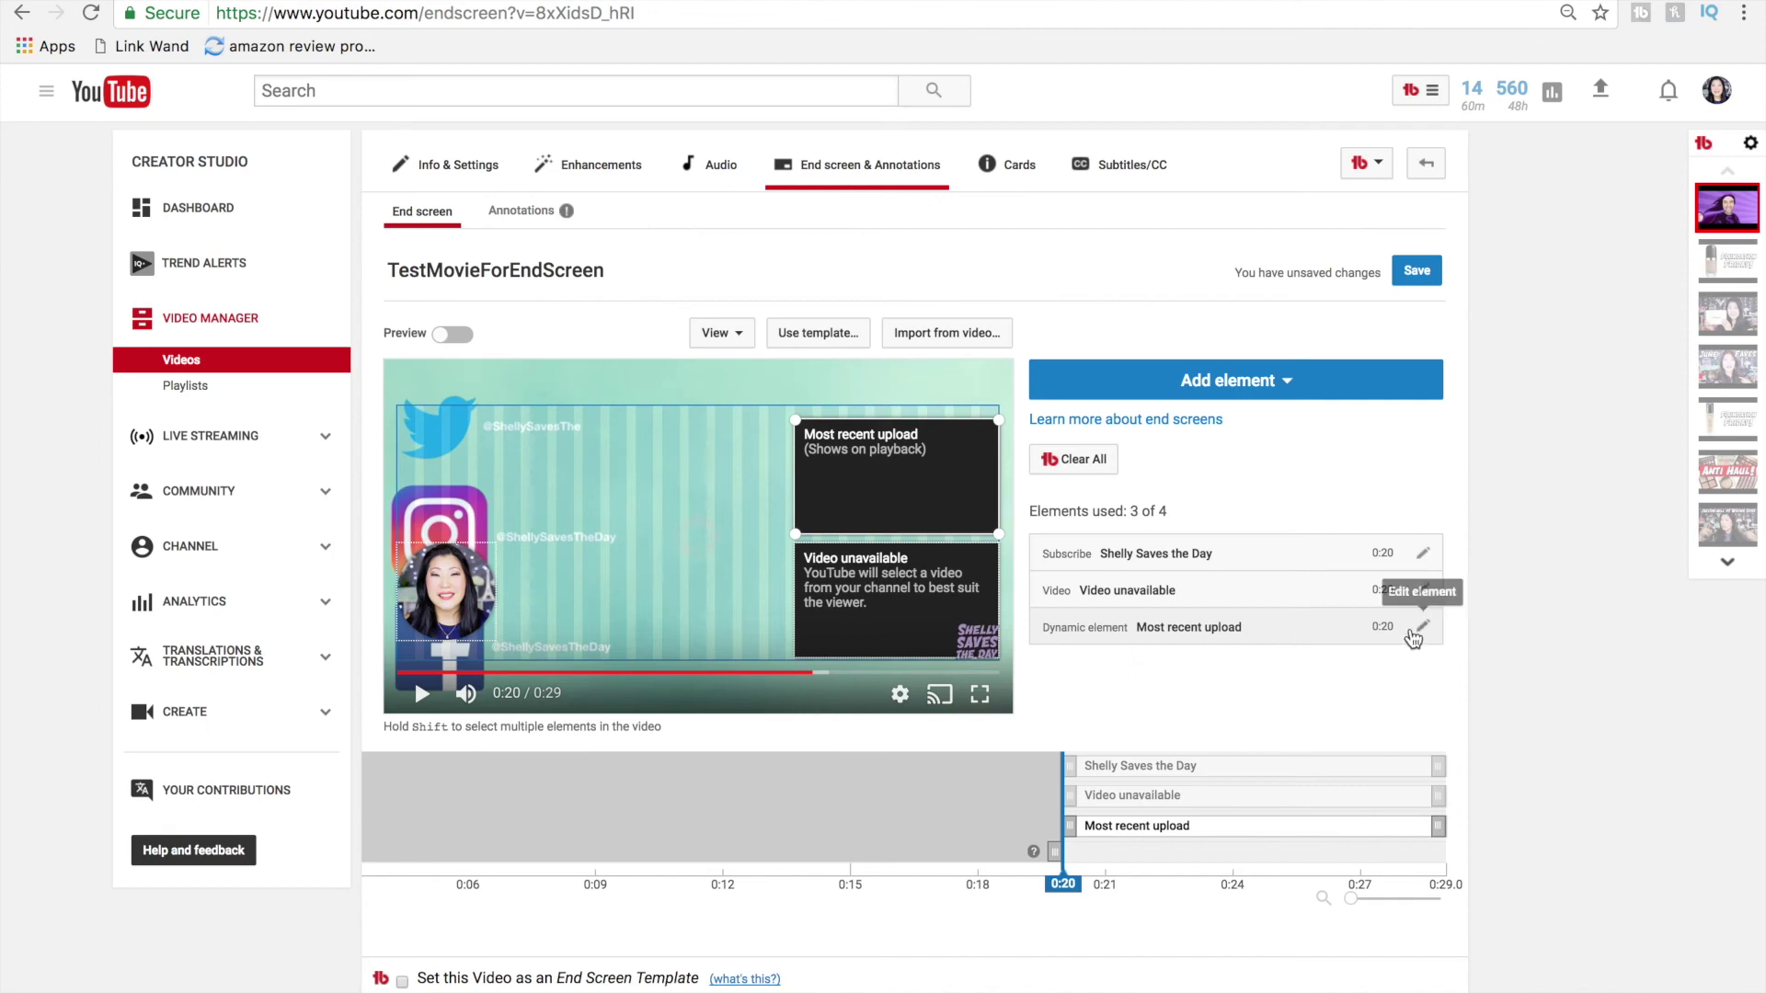
left_click(1423, 592)
left_click(692, 383)
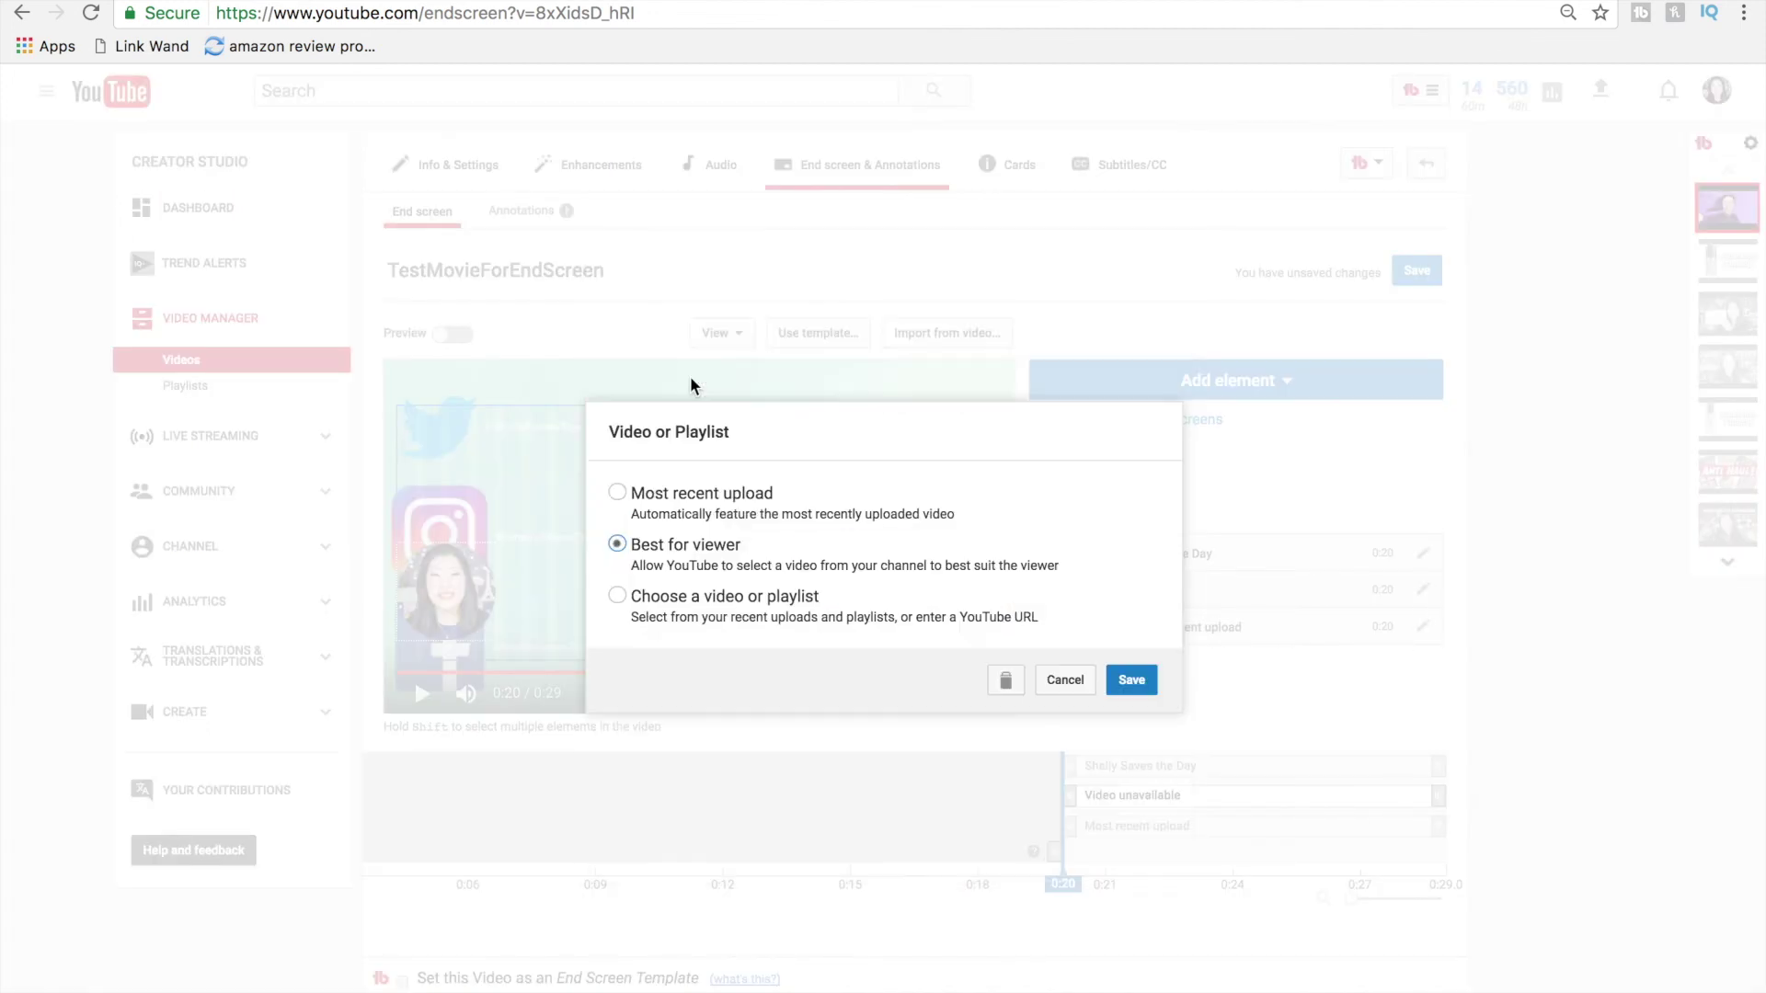
left_click(1135, 680)
left_click_drag(446, 589, 720, 539)
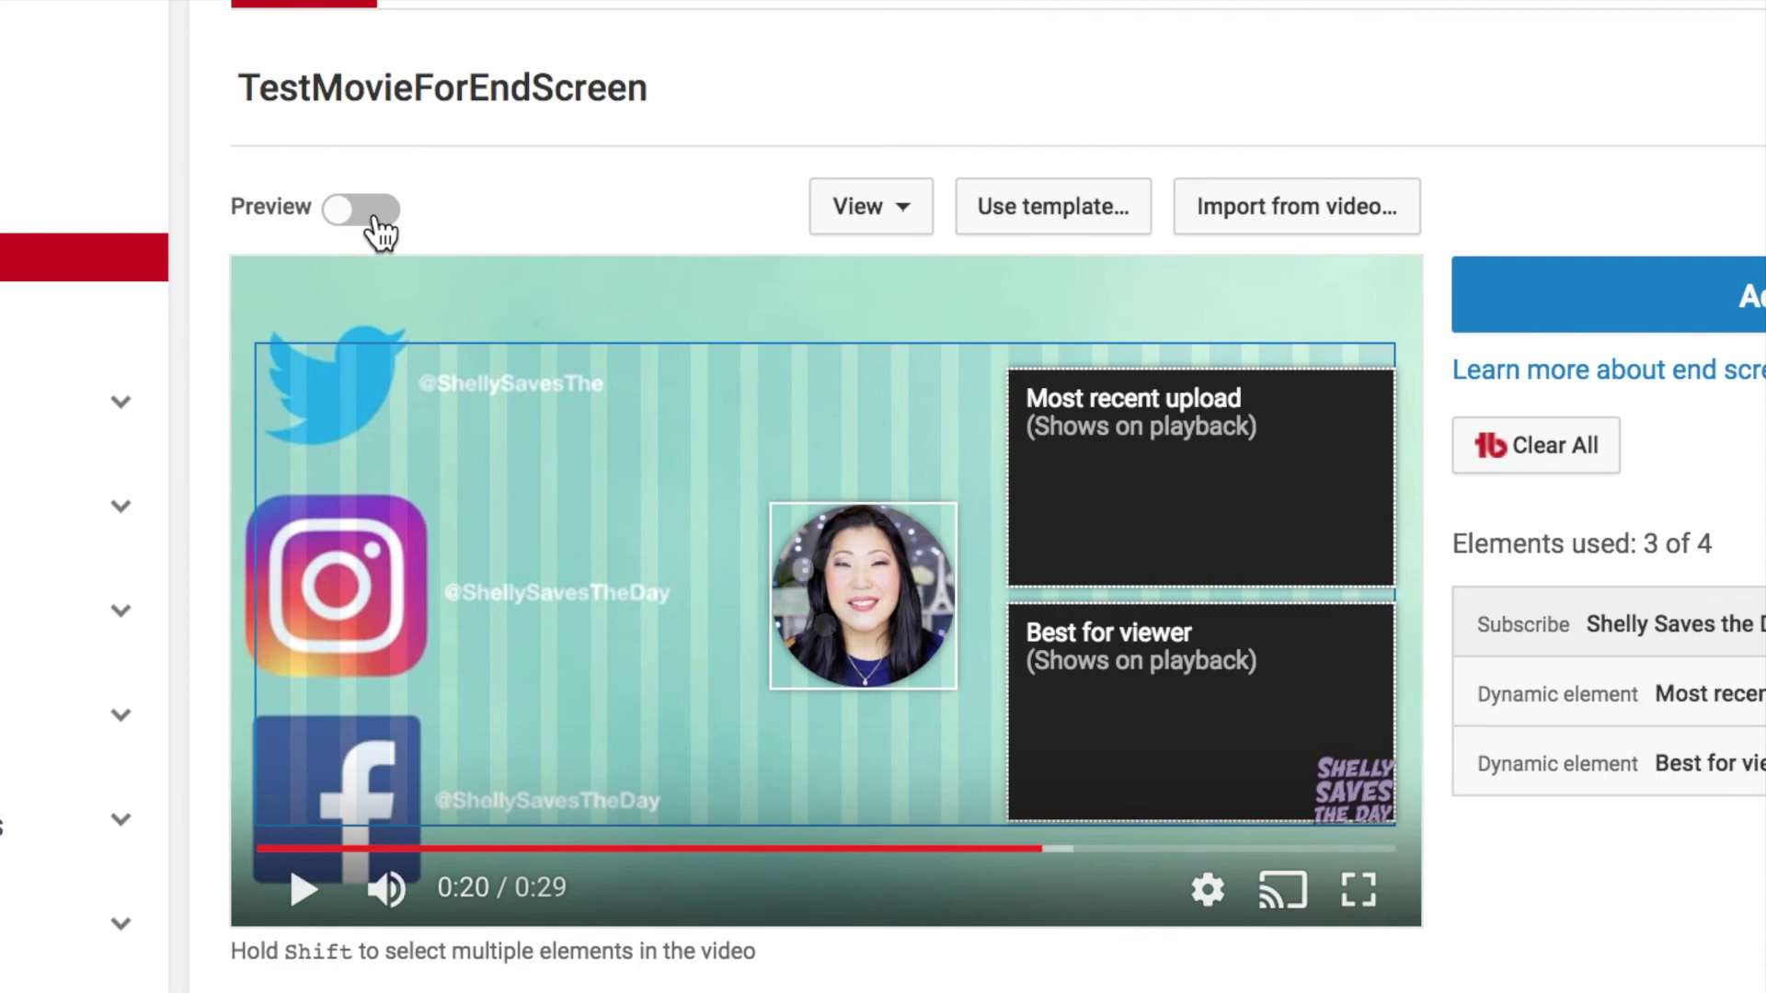
Step: Turn on the Preview toggle above the end screen player
left_click(378, 211)
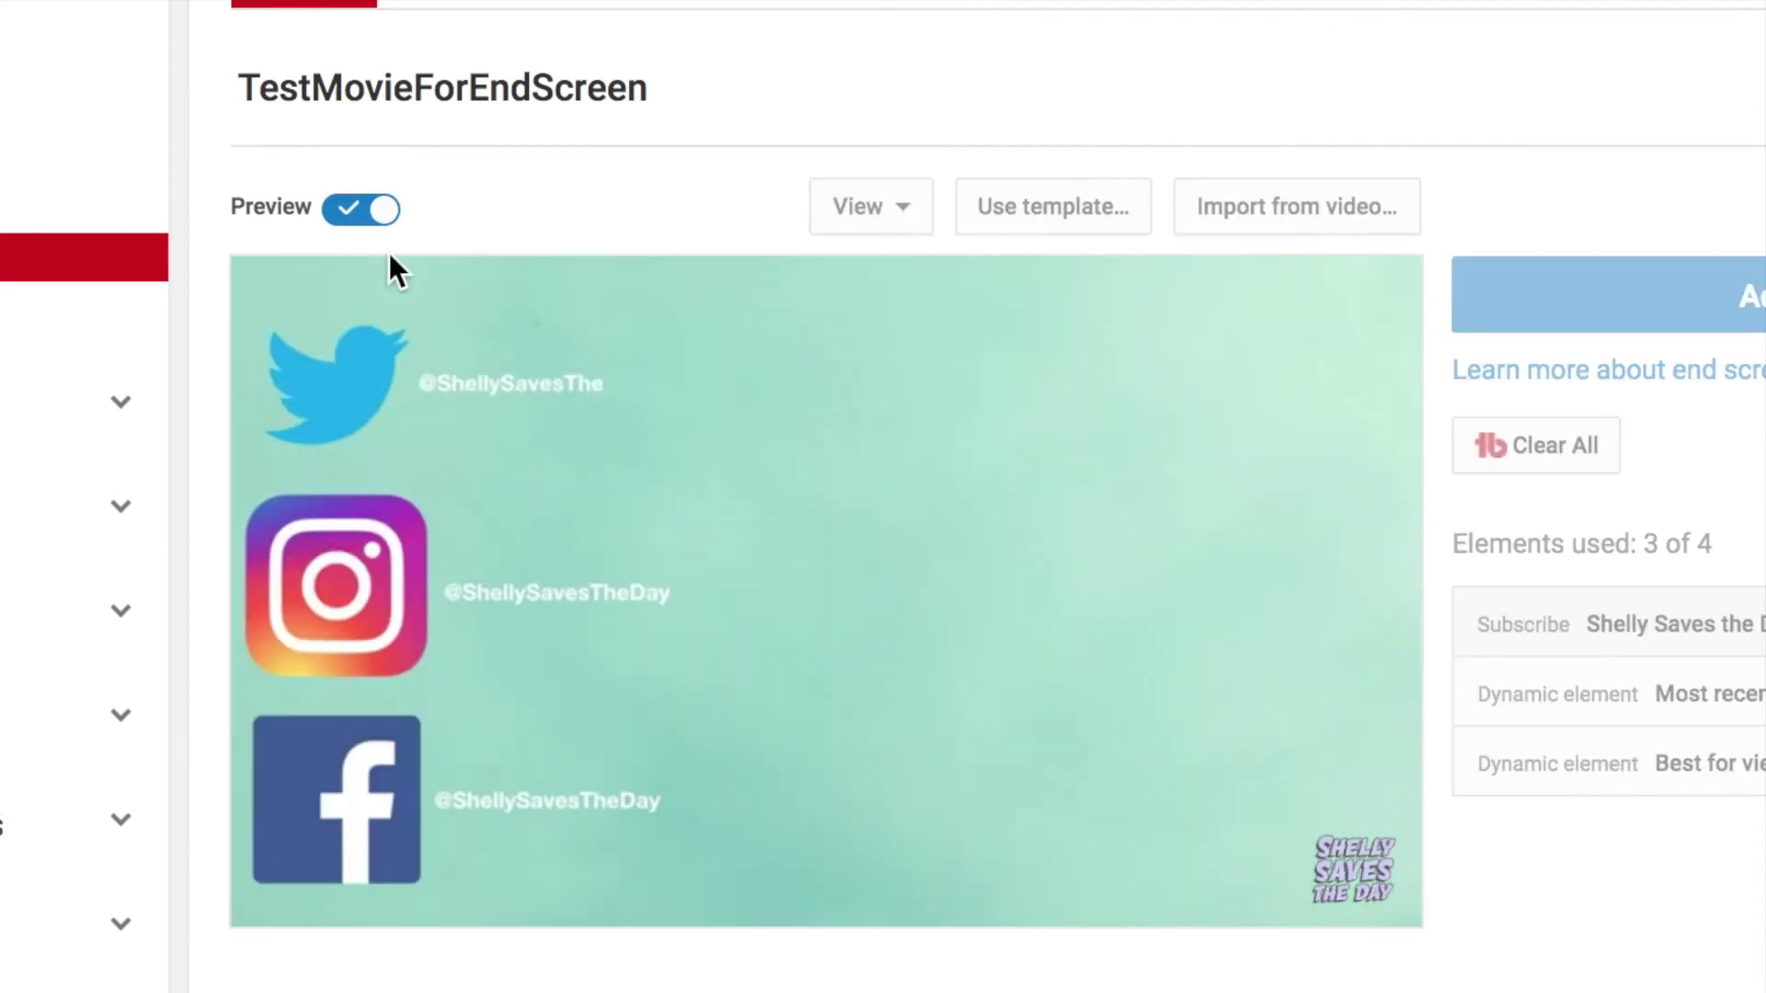